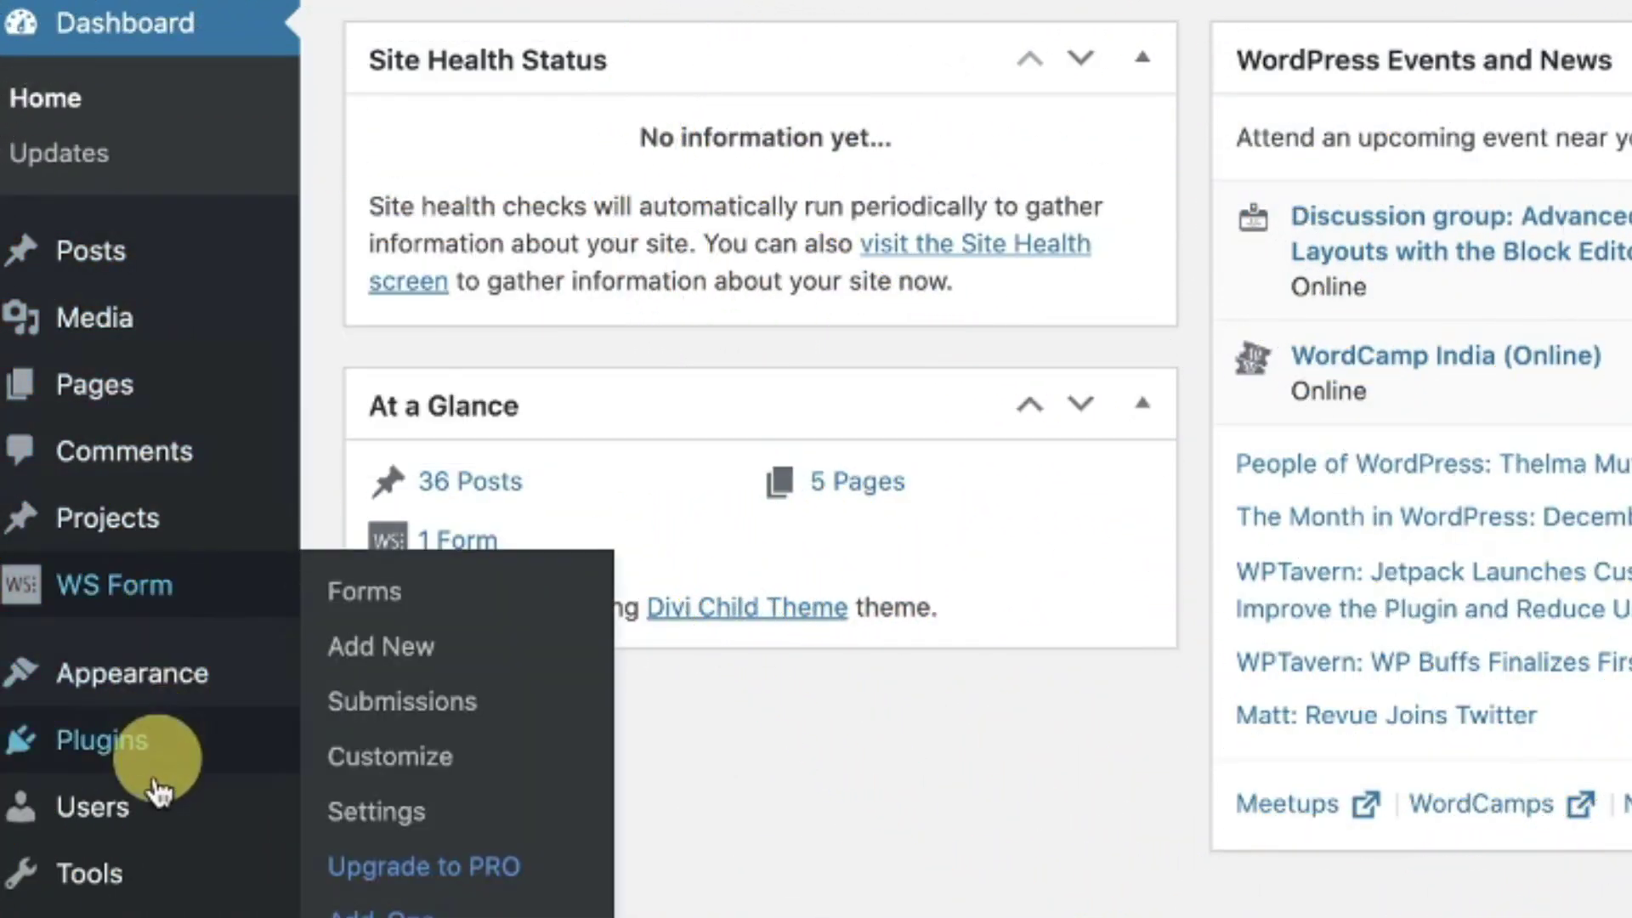
Step: Search the plugin directory for 'custom post type' and install Custom Post Type UI
{"action": "mouse_move", "coordinate": [111, 412]}
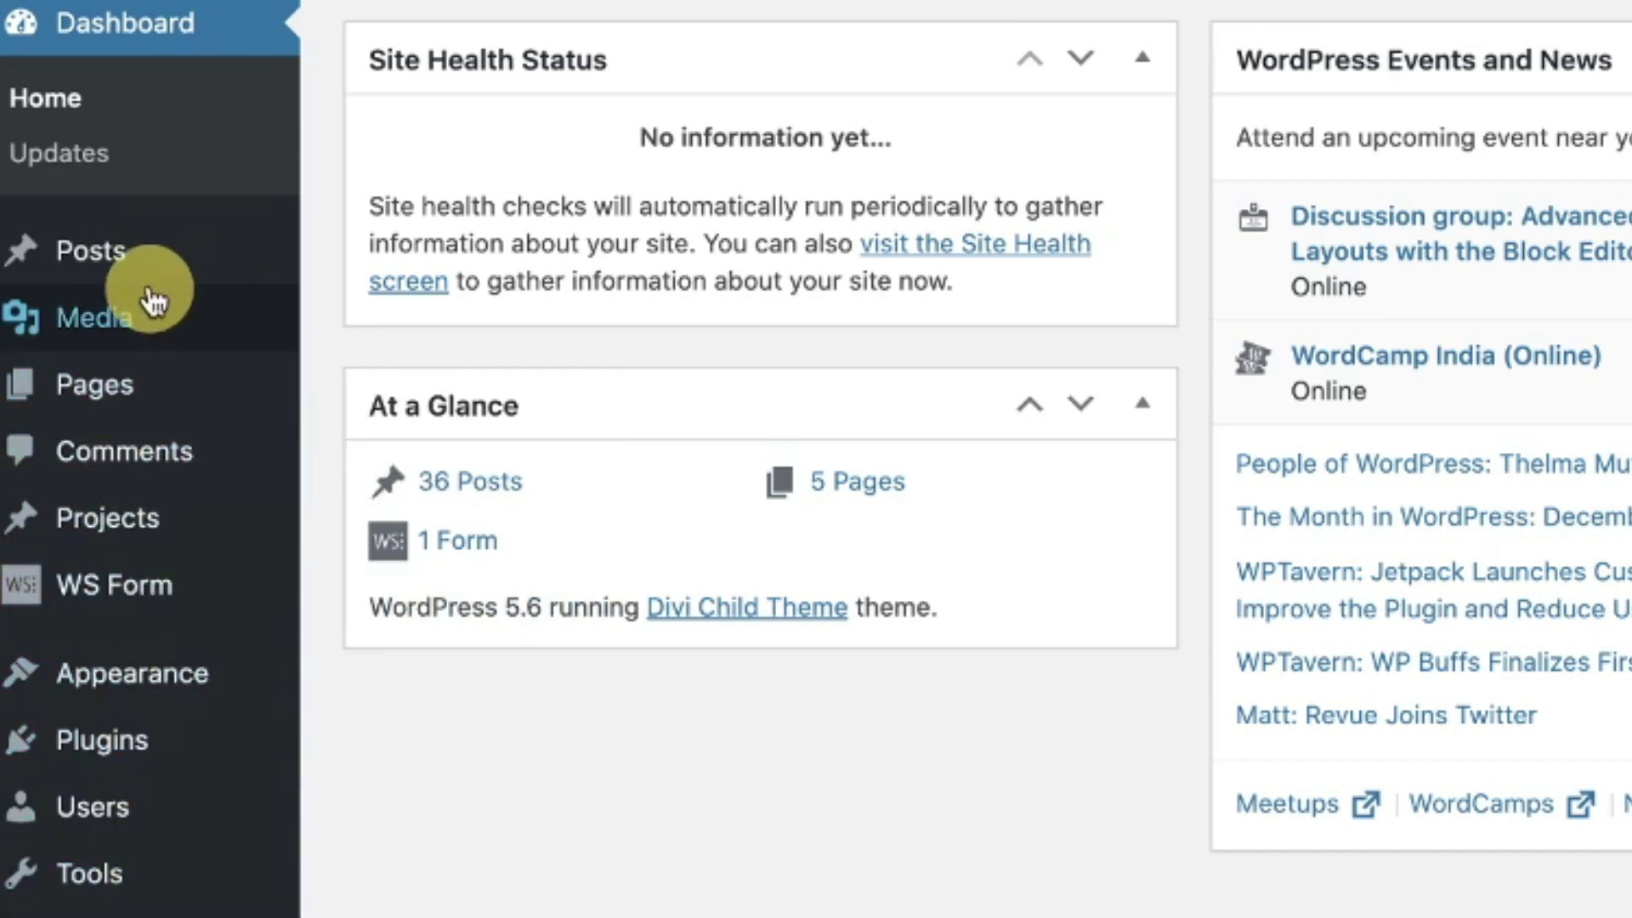
{"action": "mouse_move", "coordinate": [171, 266]}
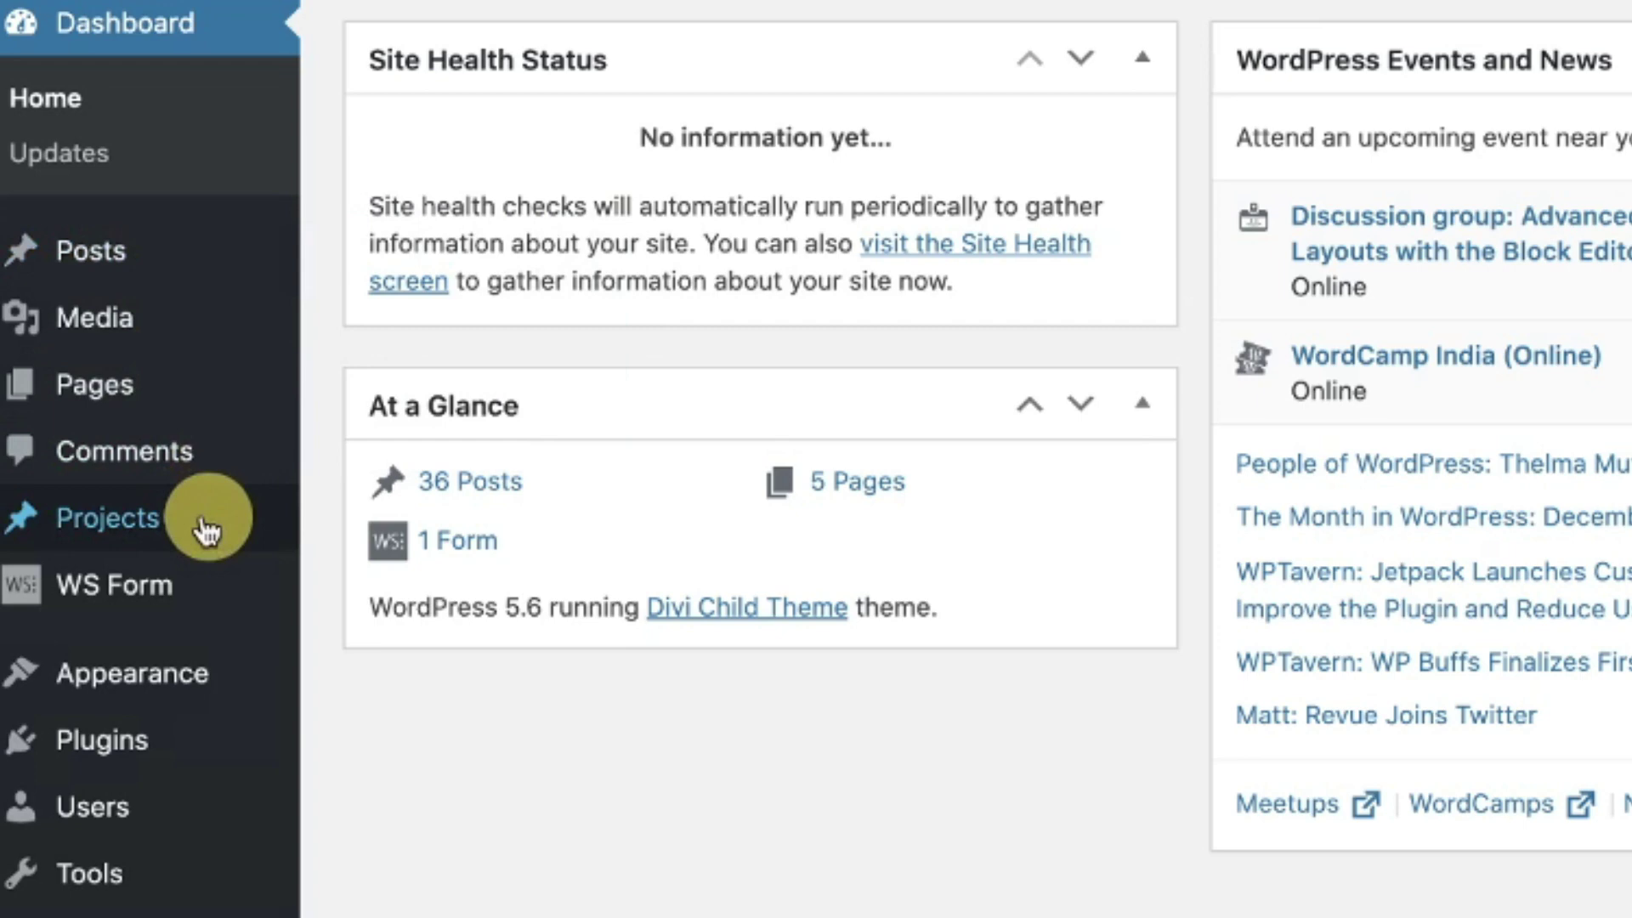
{"action": "mouse_move", "coordinate": [201, 528]}
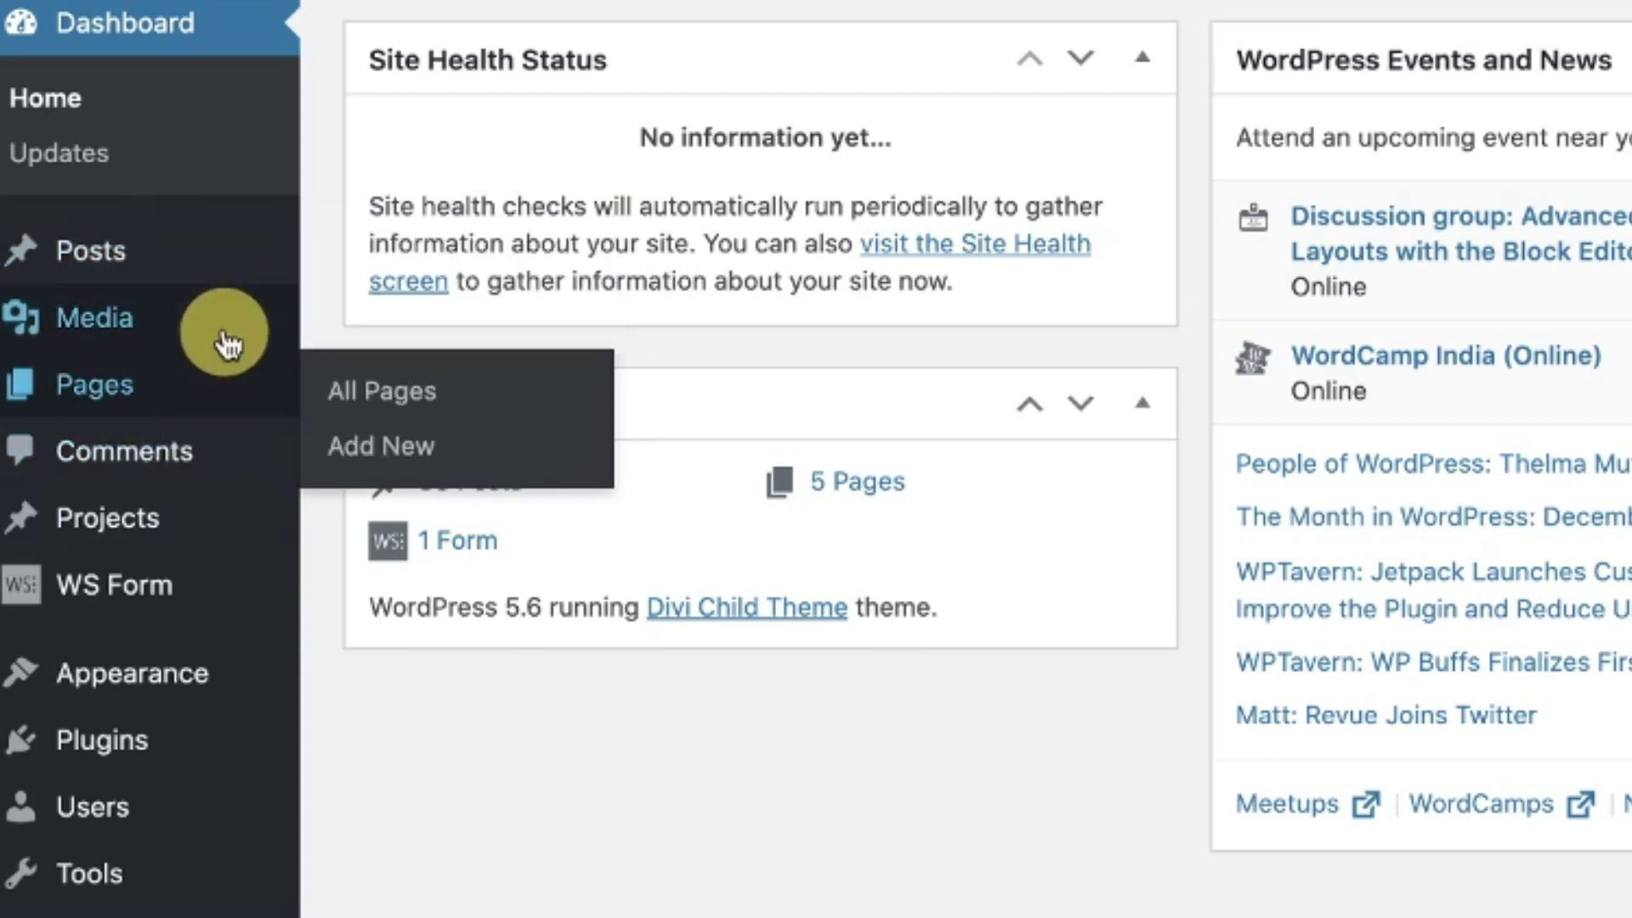
{"action": "mouse_move", "coordinate": [226, 321]}
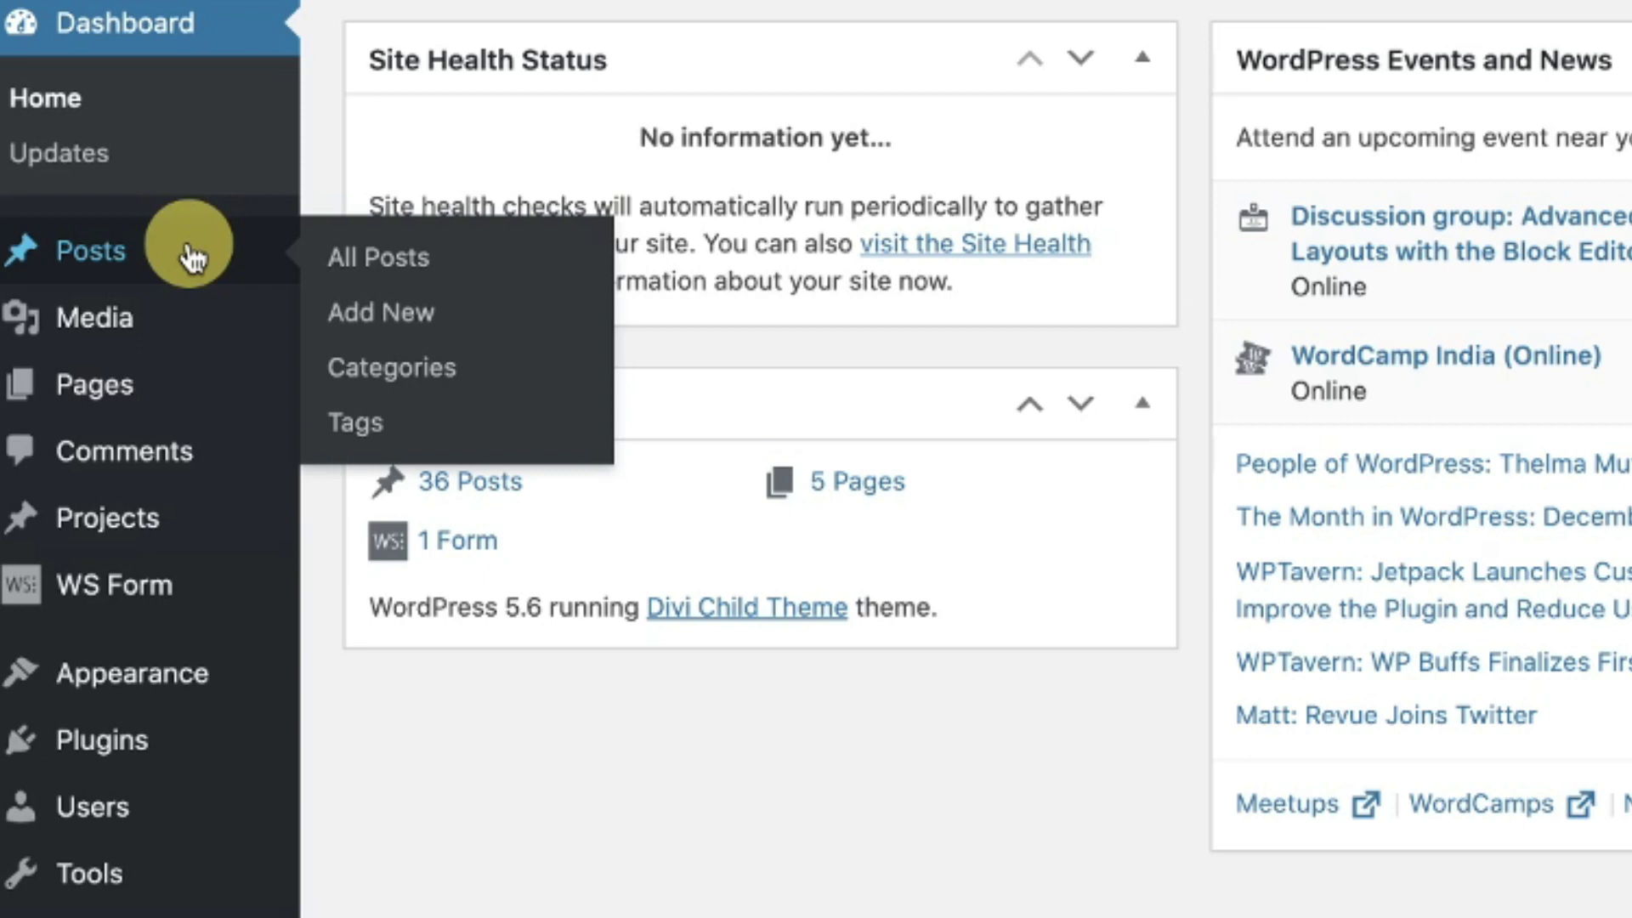
{"action": "mouse_move", "coordinate": [240, 757]}
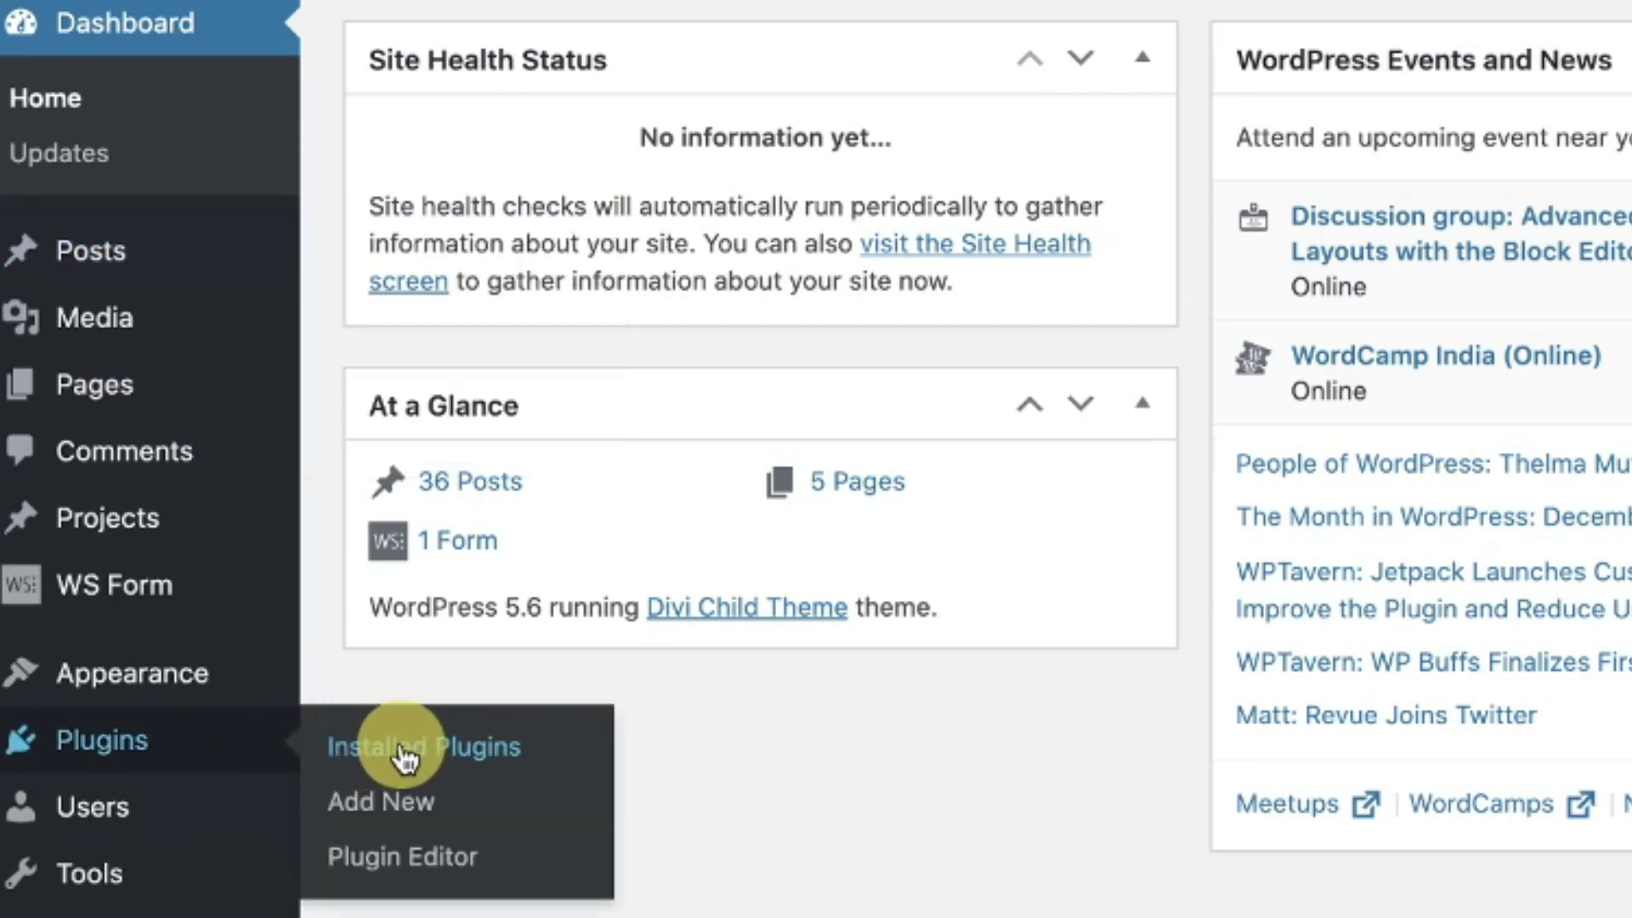
{"action": "left_click", "coordinate": [384, 809]}
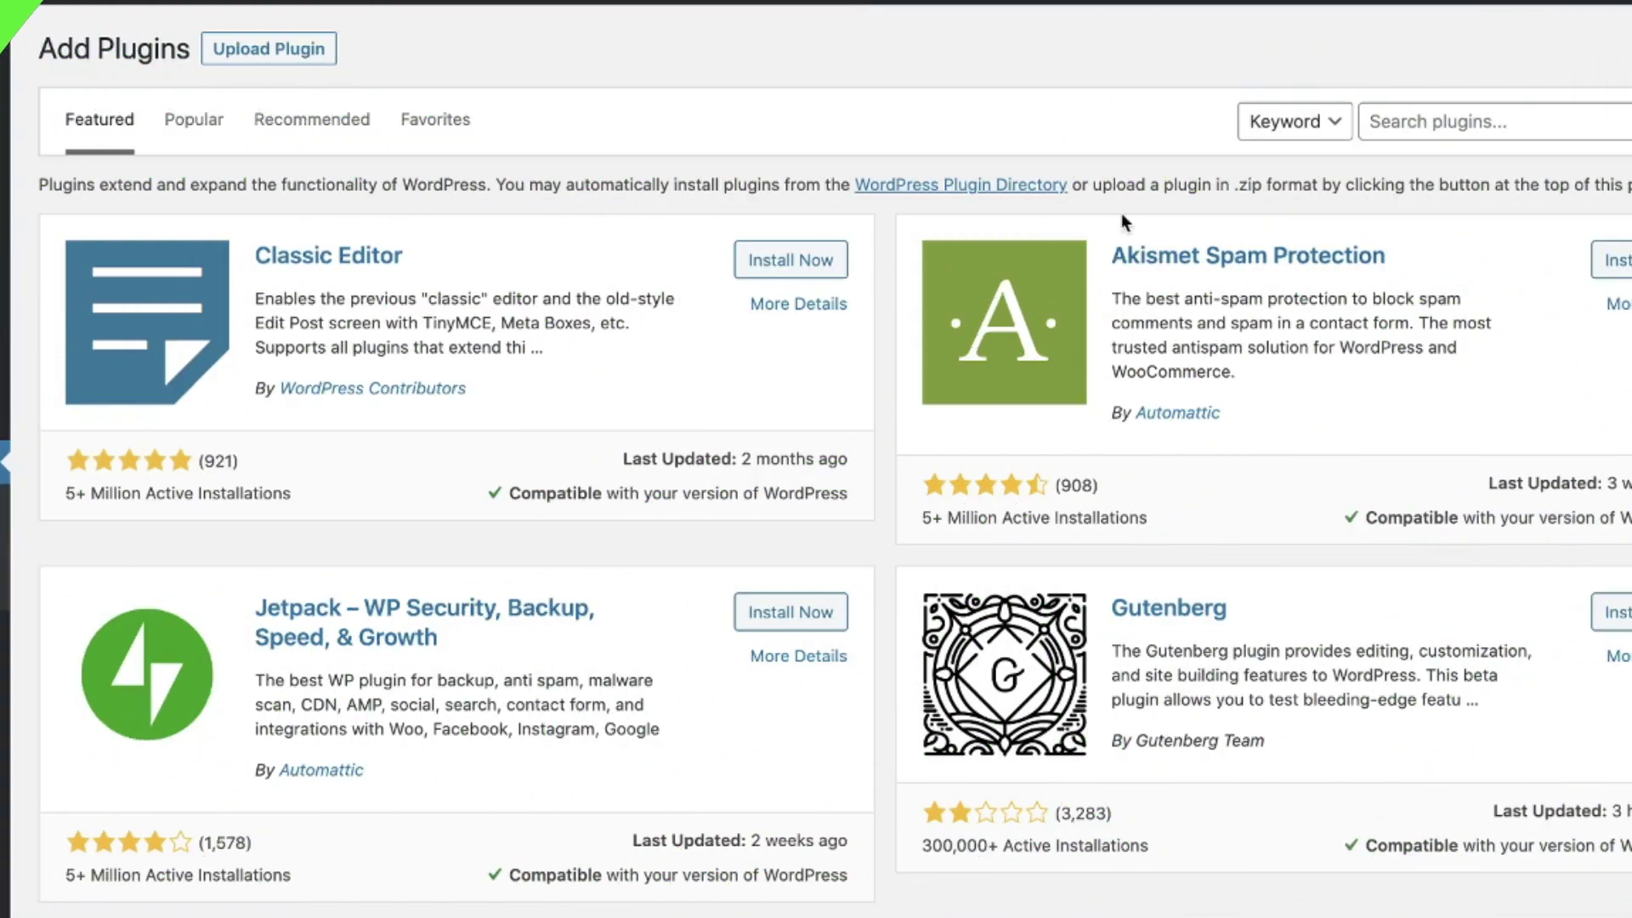
{"action": "left_click", "coordinate": [1418, 125]}
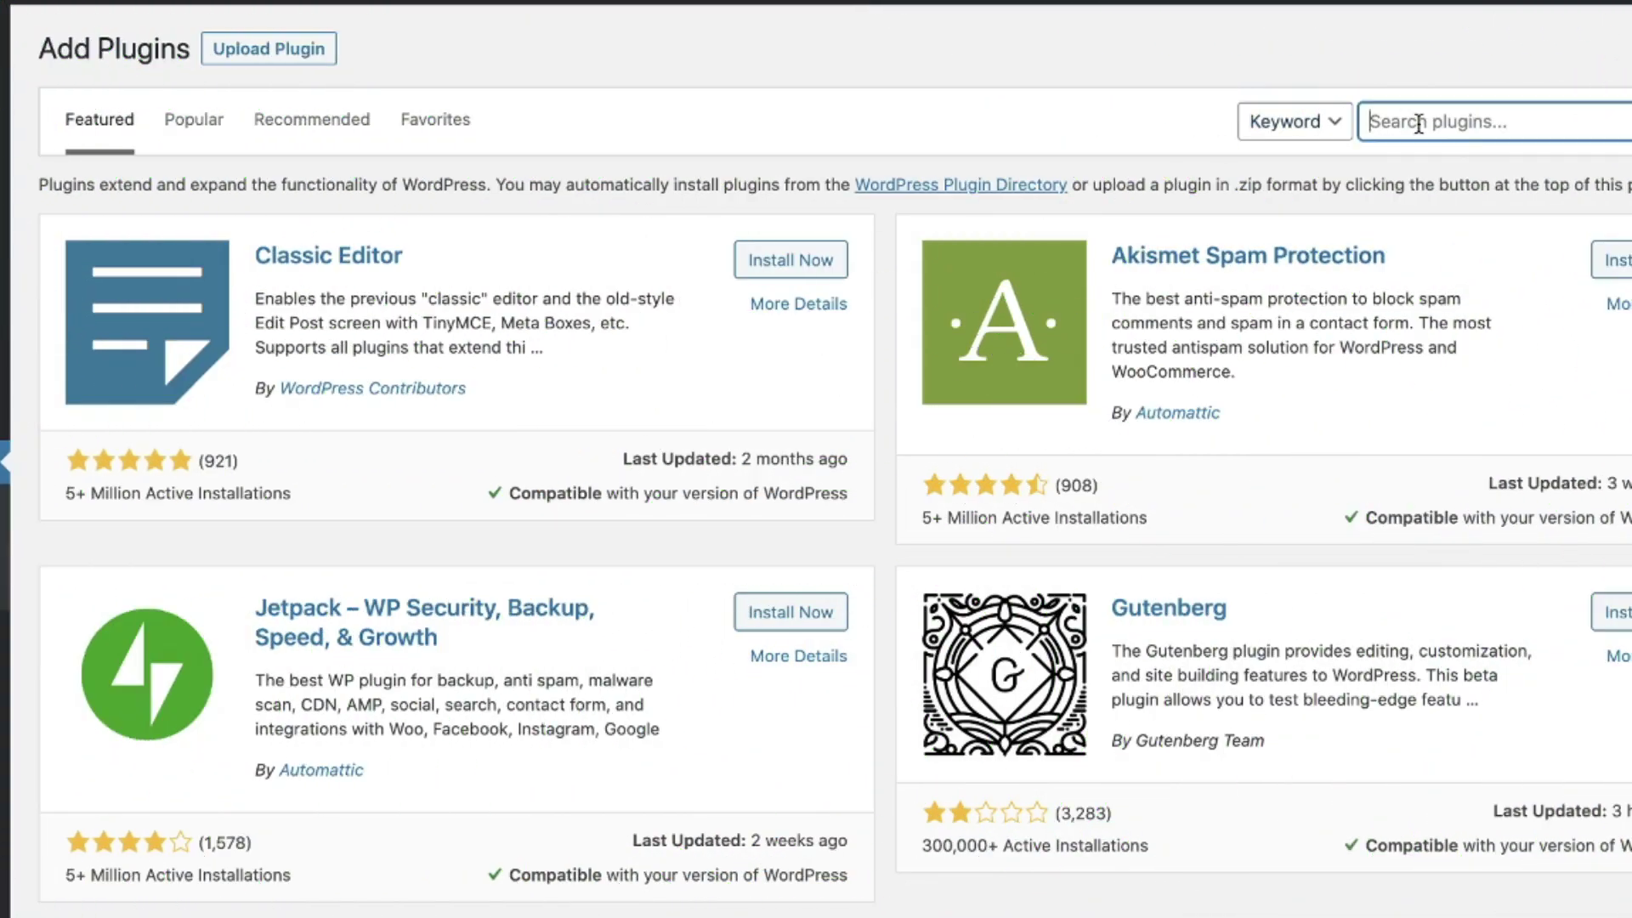
{"action": "type", "text": "custom pos"}
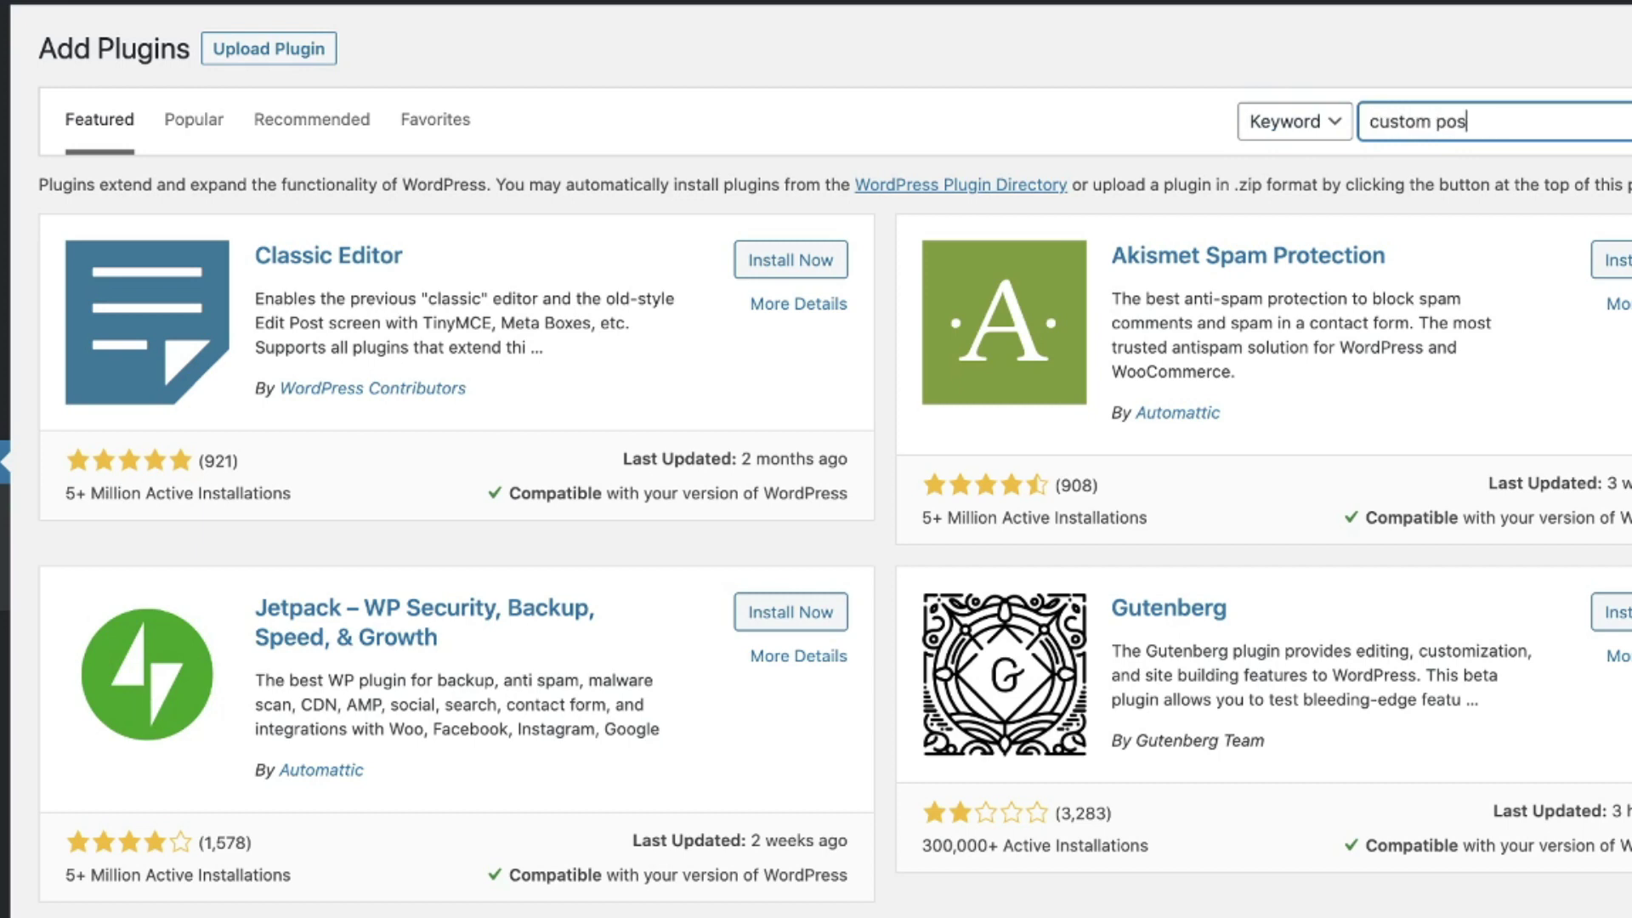
{"action": "type", "text": "t type"}
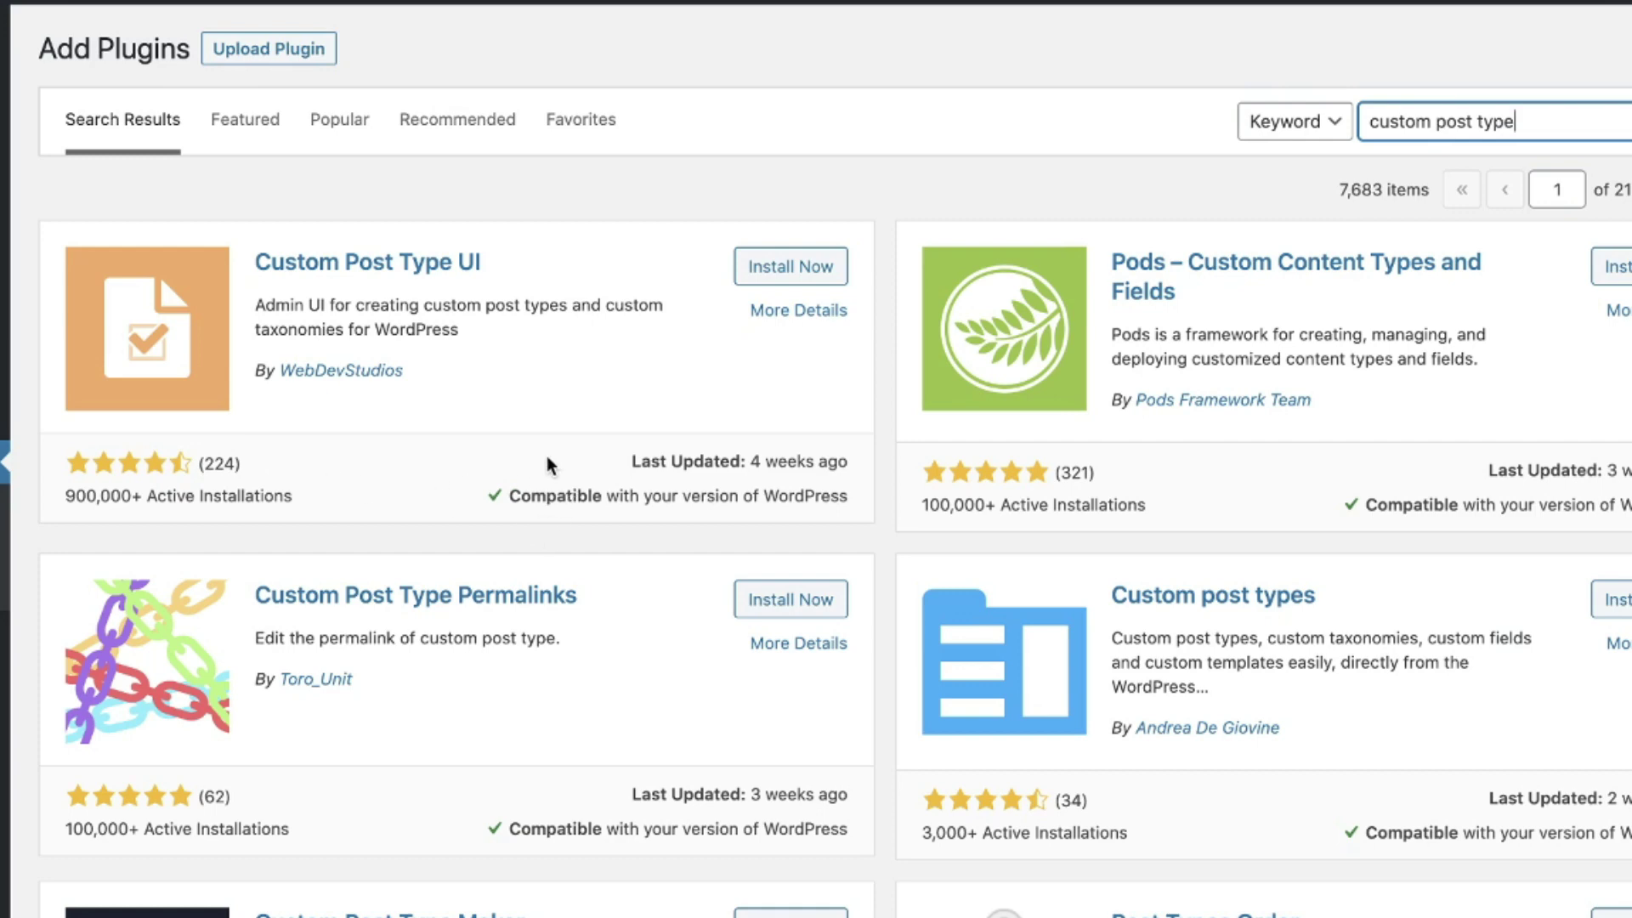
{"action": "left_click", "coordinate": [765, 270]}
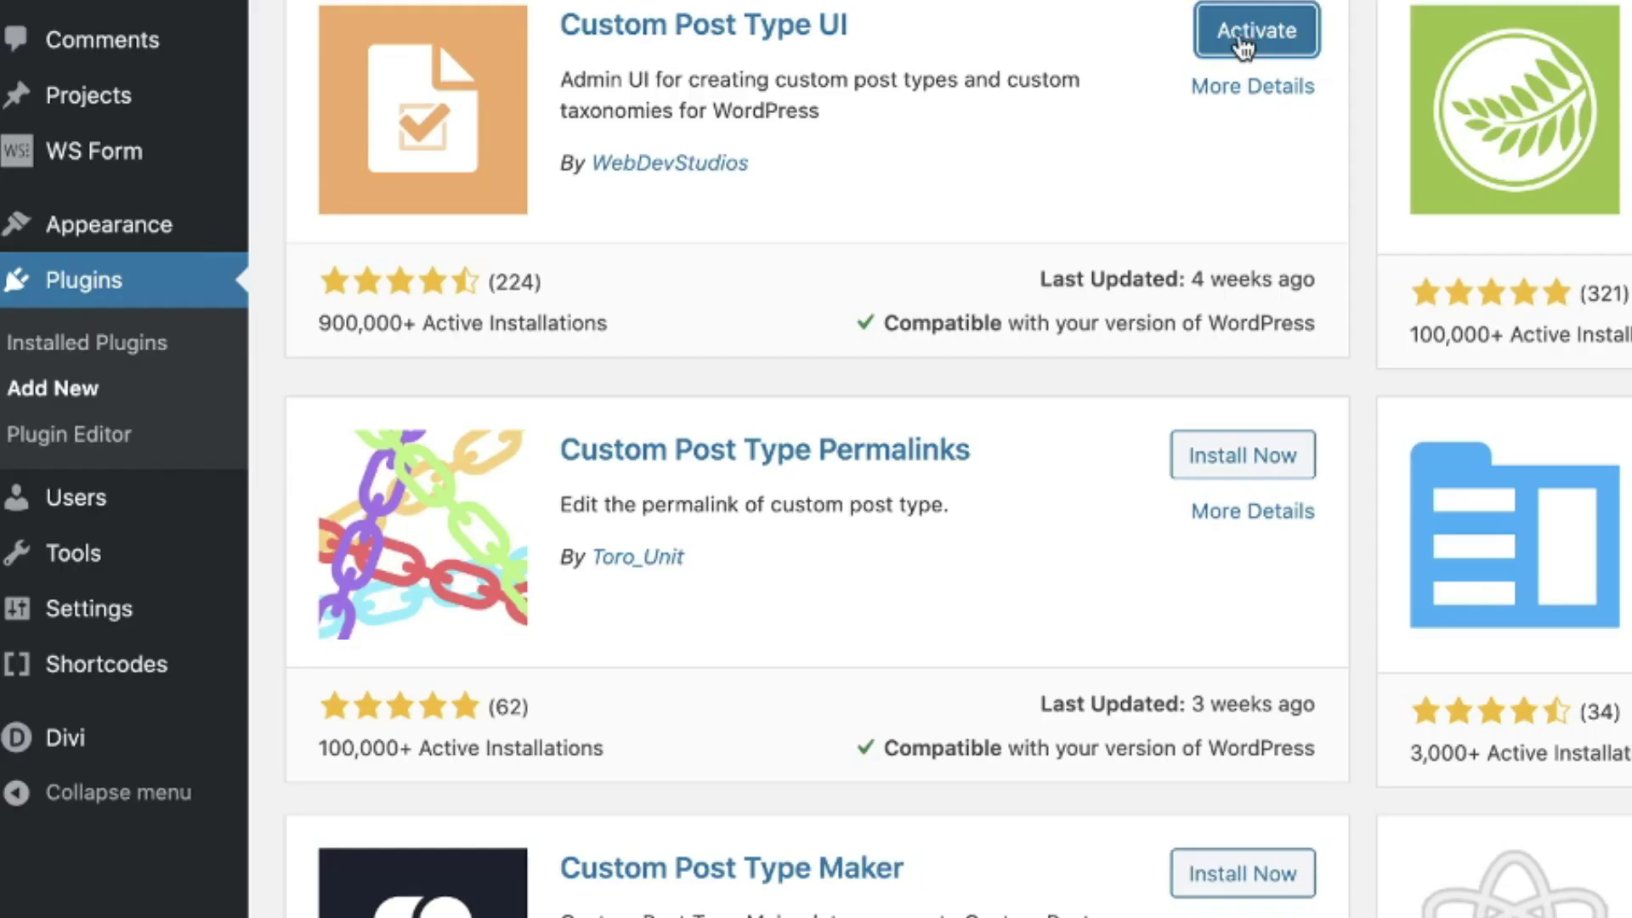
Step: Activate Custom Post Type UI and go to CPT UI's Add/Edit Post Types form
{"action": "left_click", "coordinate": [1258, 49]}
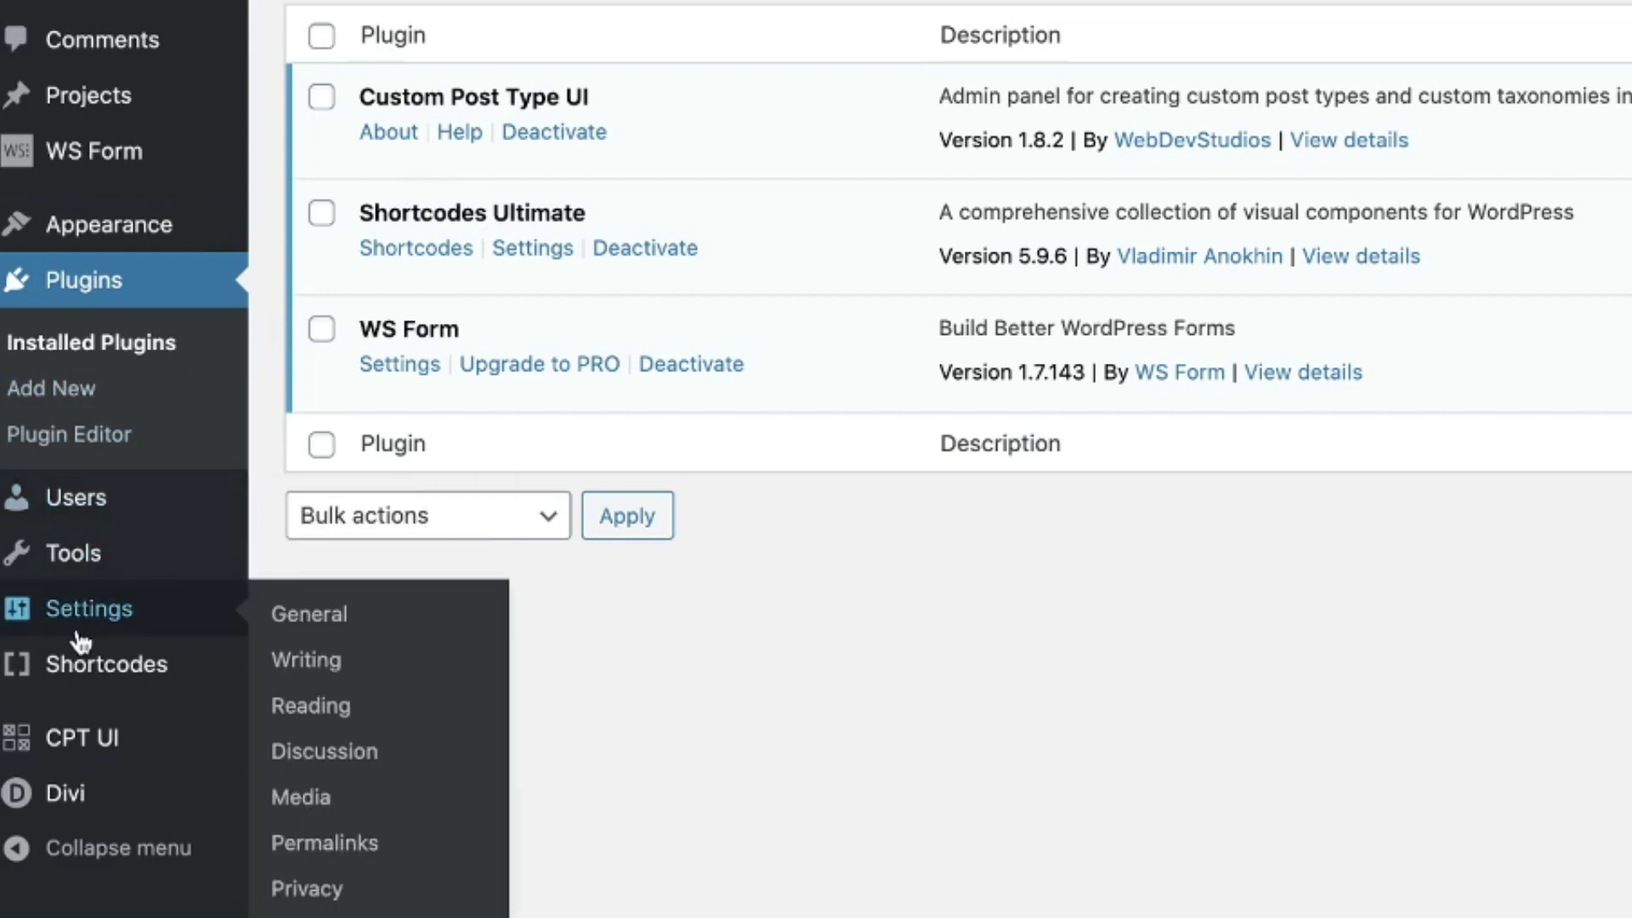
{"action": "mouse_move", "coordinate": [71, 748]}
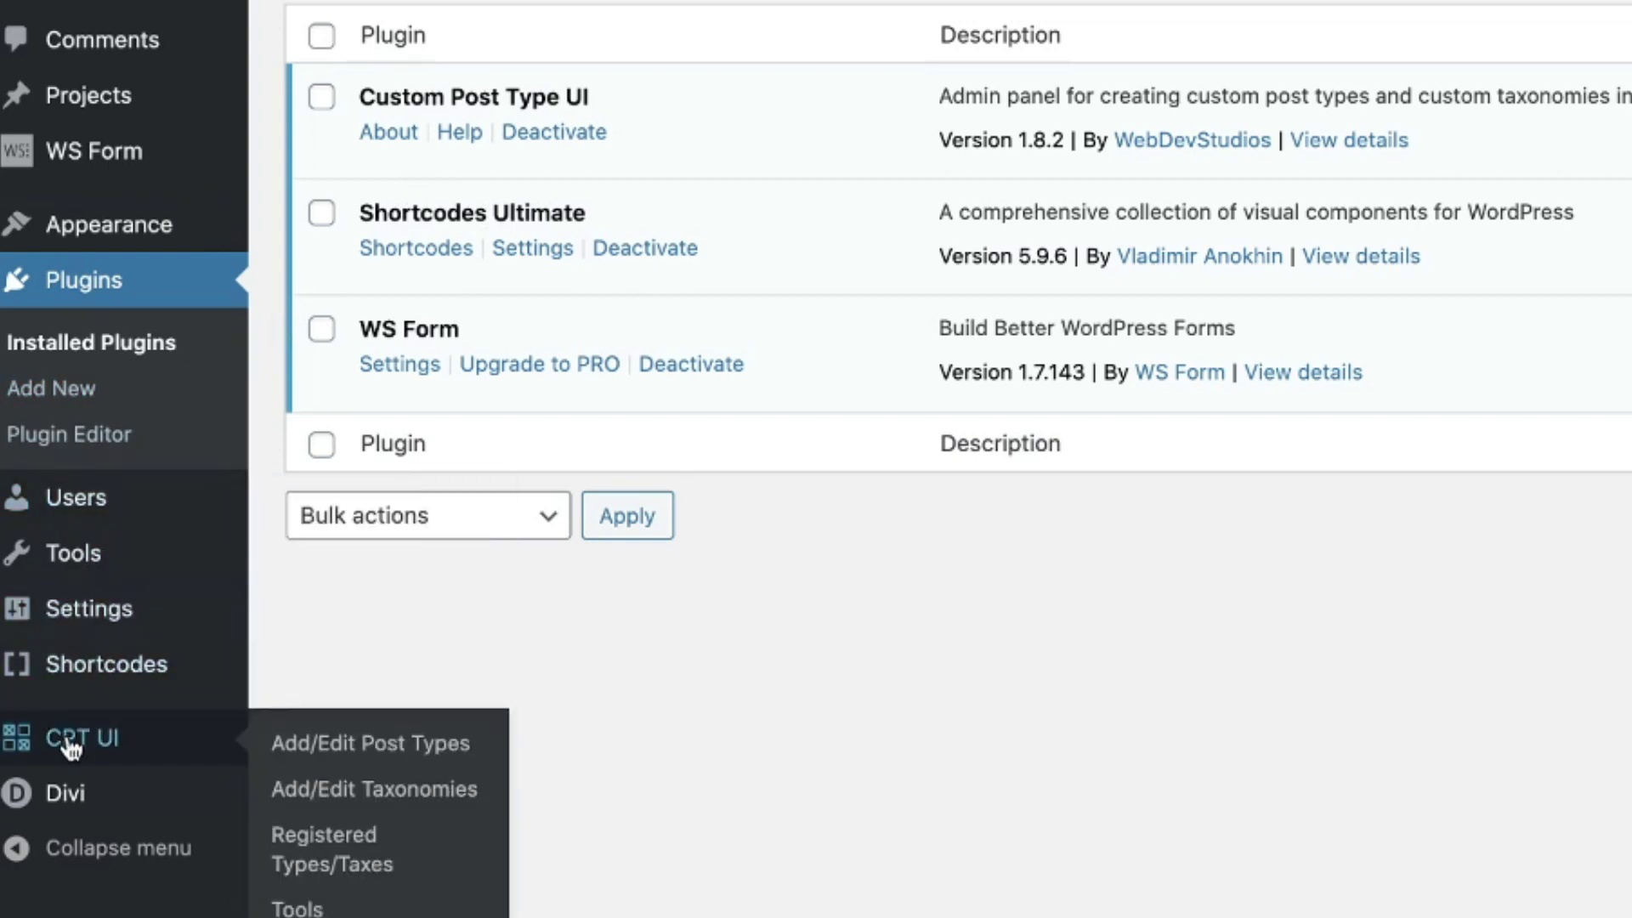
{"action": "left_click", "coordinate": [367, 745]}
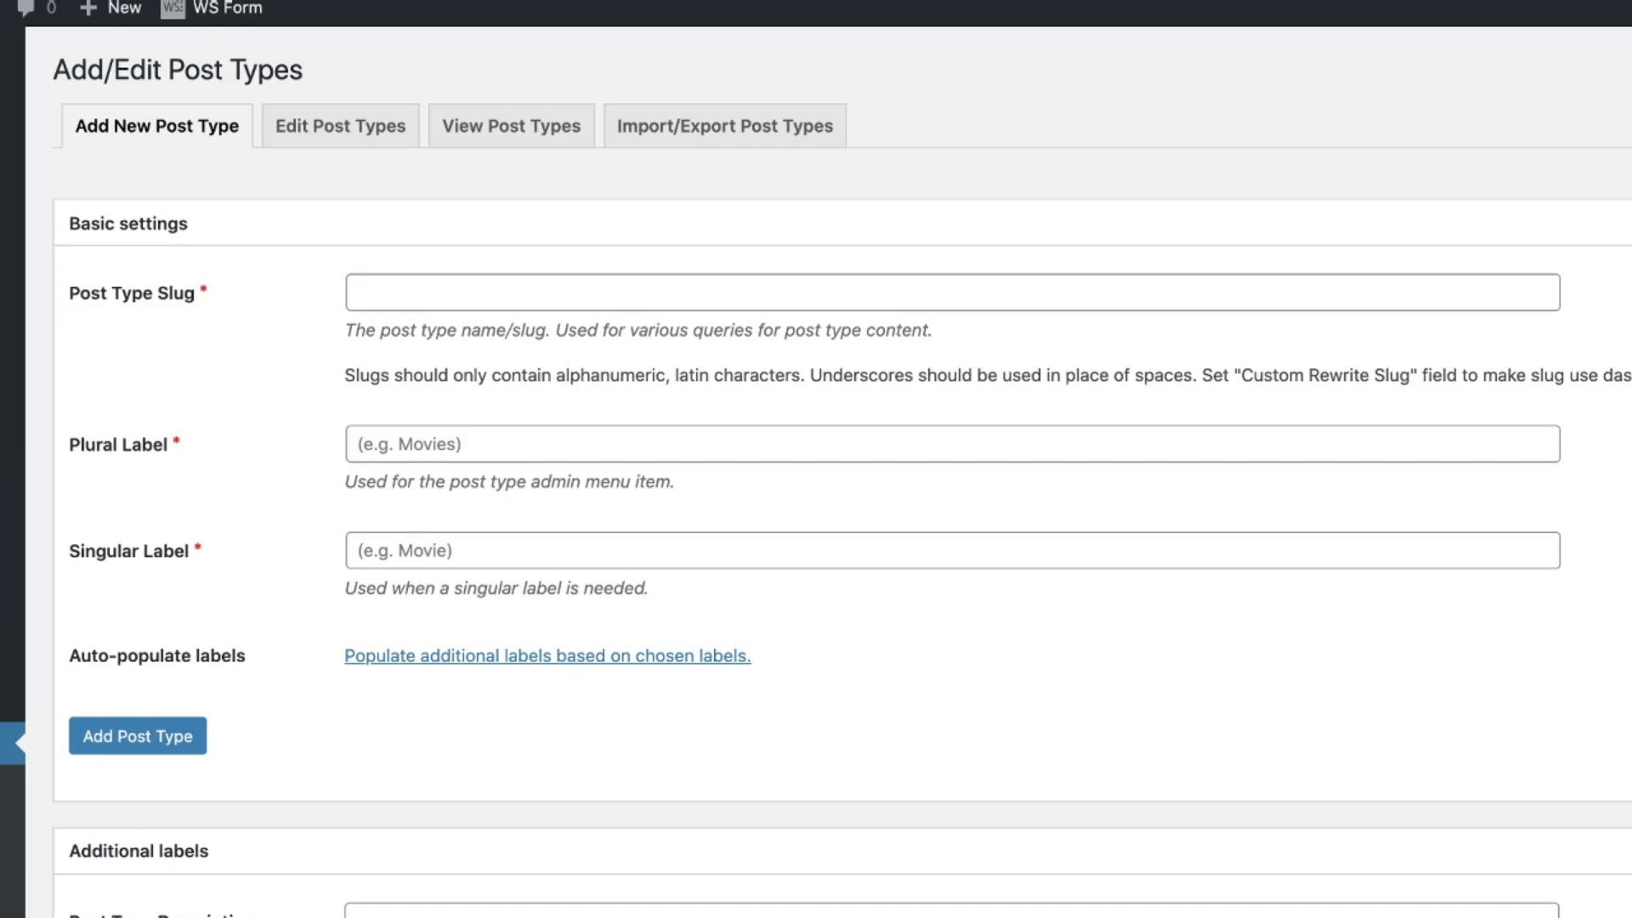
Step: Add a post type with slug 'recipes', plural label 'Recipes' and singular label 'Recipe'
{"action": "left_click", "coordinate": [409, 293]}
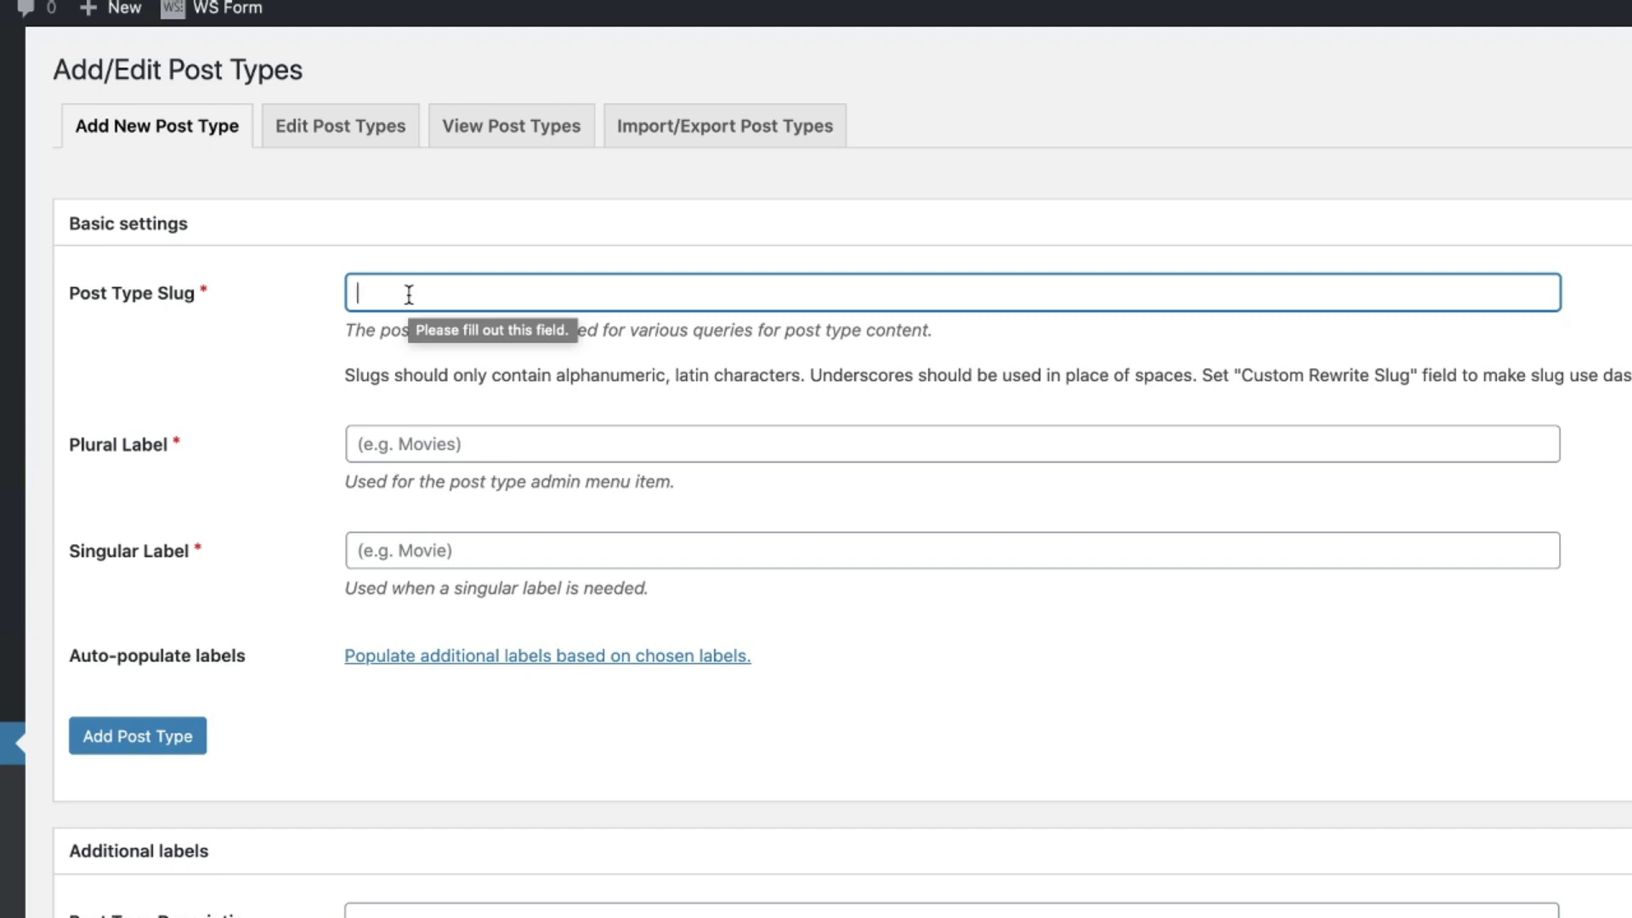
{"action": "left_click", "coordinate": [256, 342]}
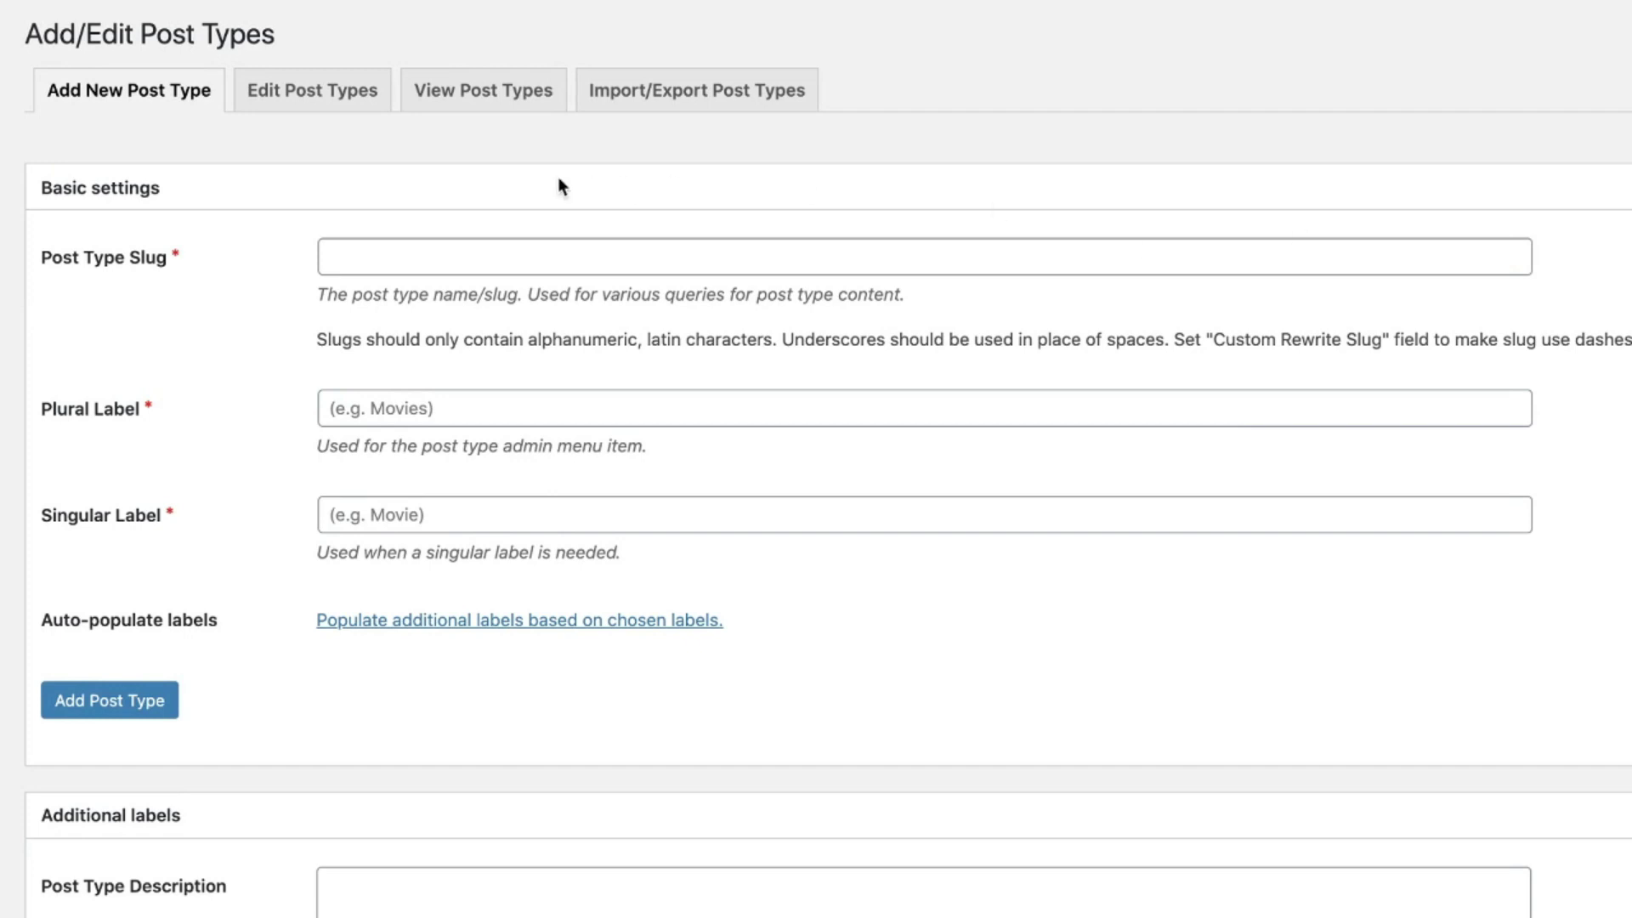
{"action": "left_click", "coordinate": [358, 251]}
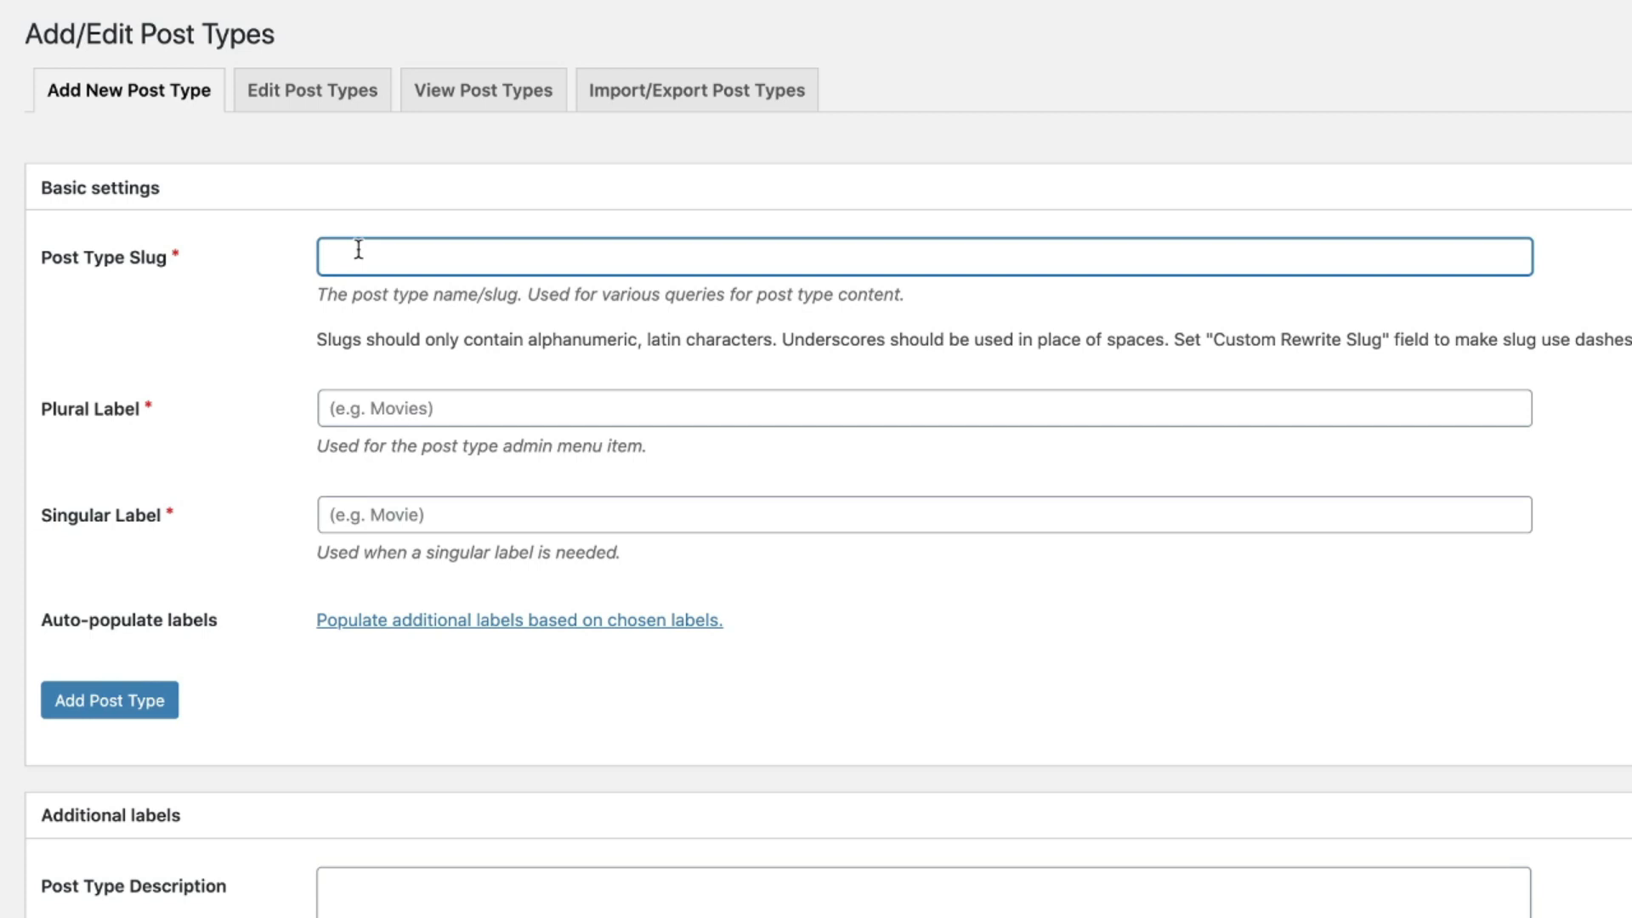
{"action": "type", "text": "recipes"}
{"action": "left_click", "coordinate": [353, 409]}
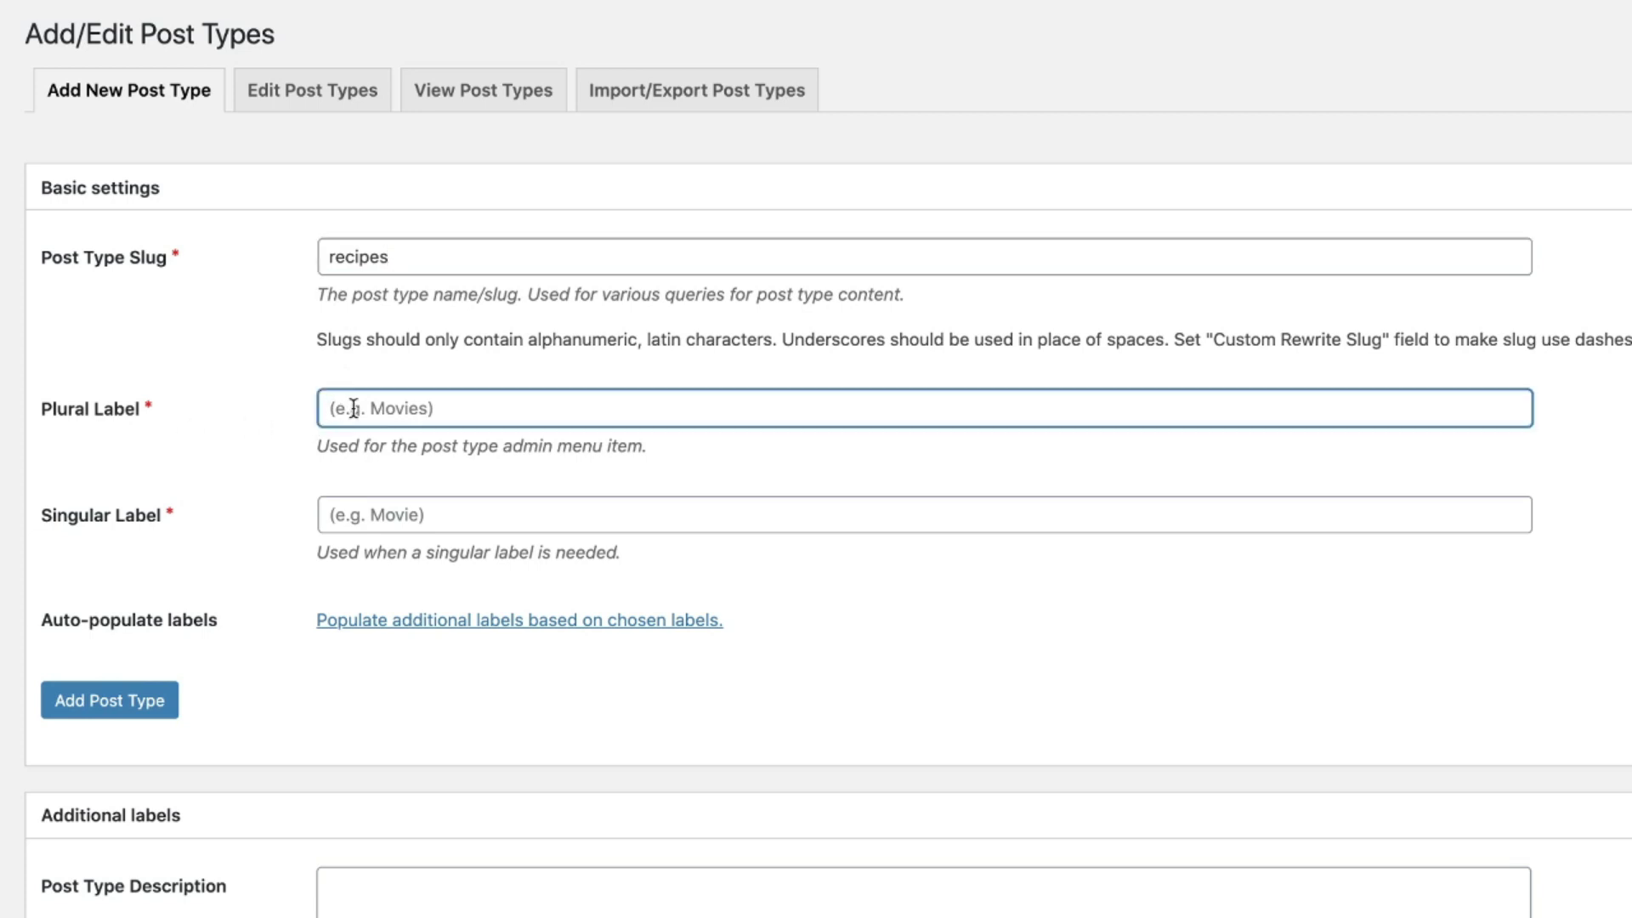
{"action": "type", "text": "Recipes"}
{"action": "left_click", "coordinate": [379, 513]}
{"action": "type", "text": "Recipe"}
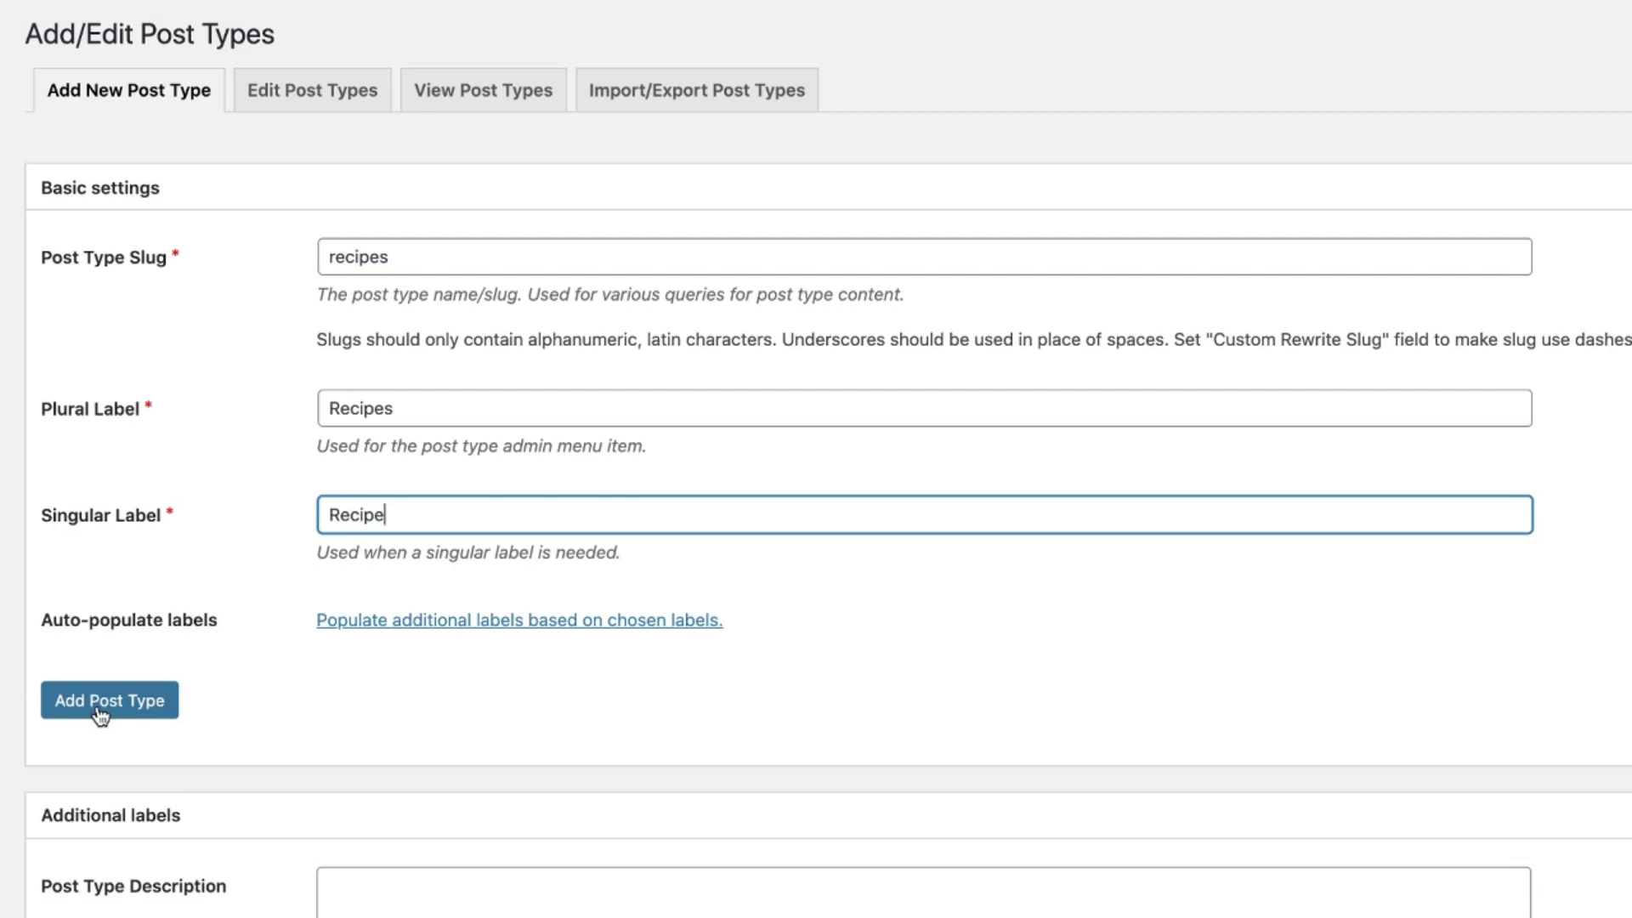
{"action": "left_click", "coordinate": [124, 710]}
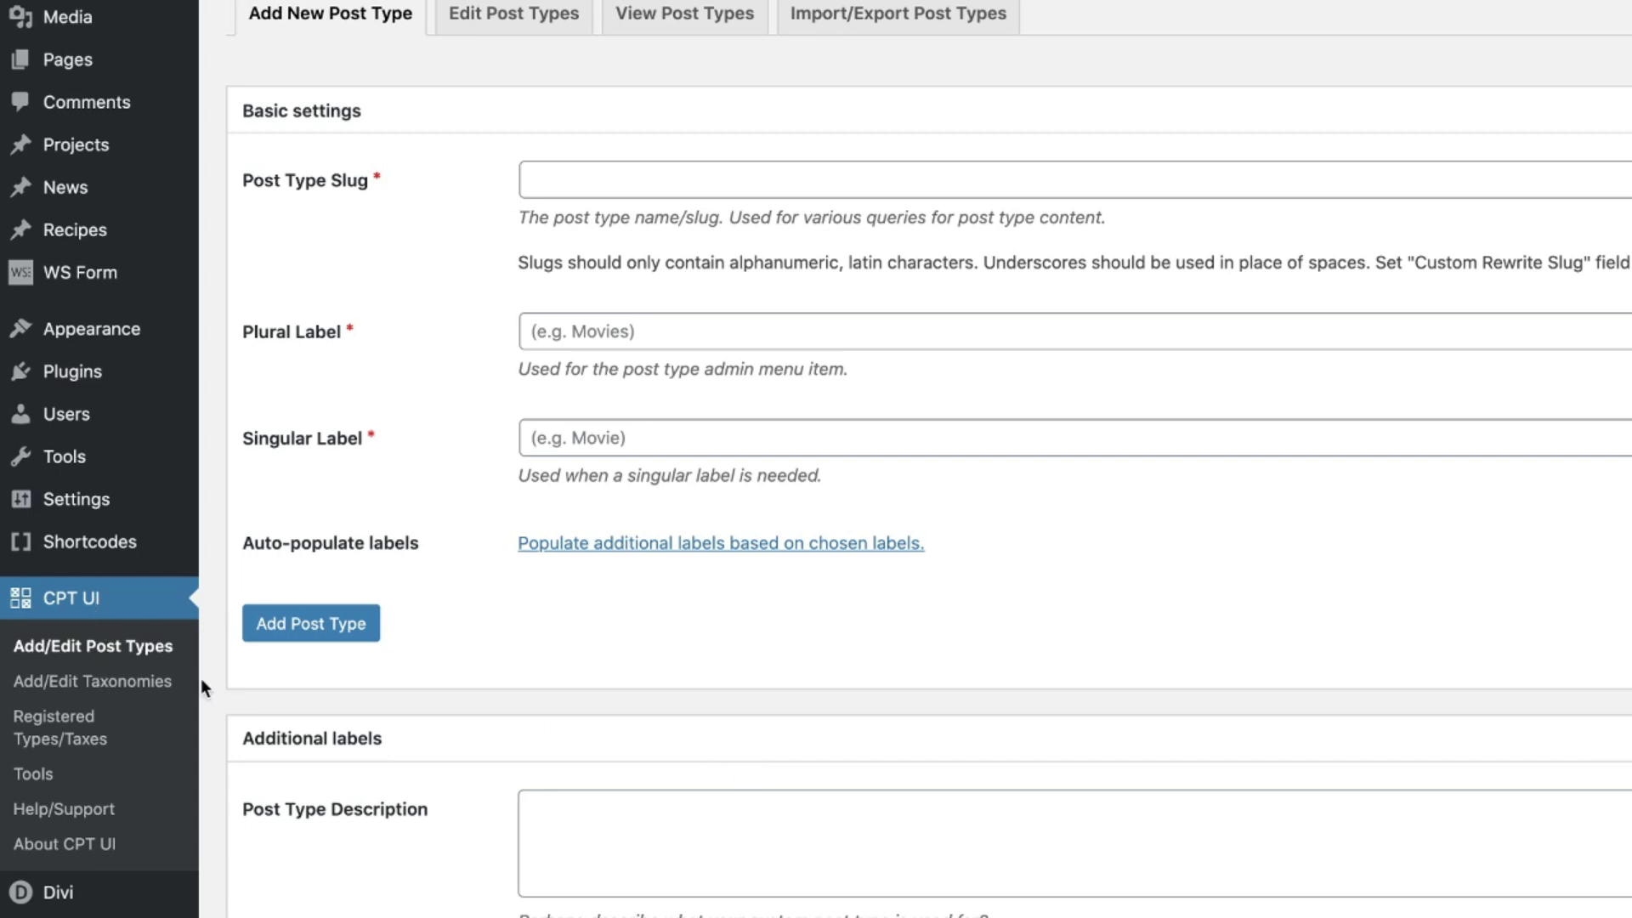
Step: Create the 'recipe_categories' taxonomy labelled 'Recipes'/'Recipe', linked to the Recipes post type
{"action": "left_click", "coordinate": [146, 684]}
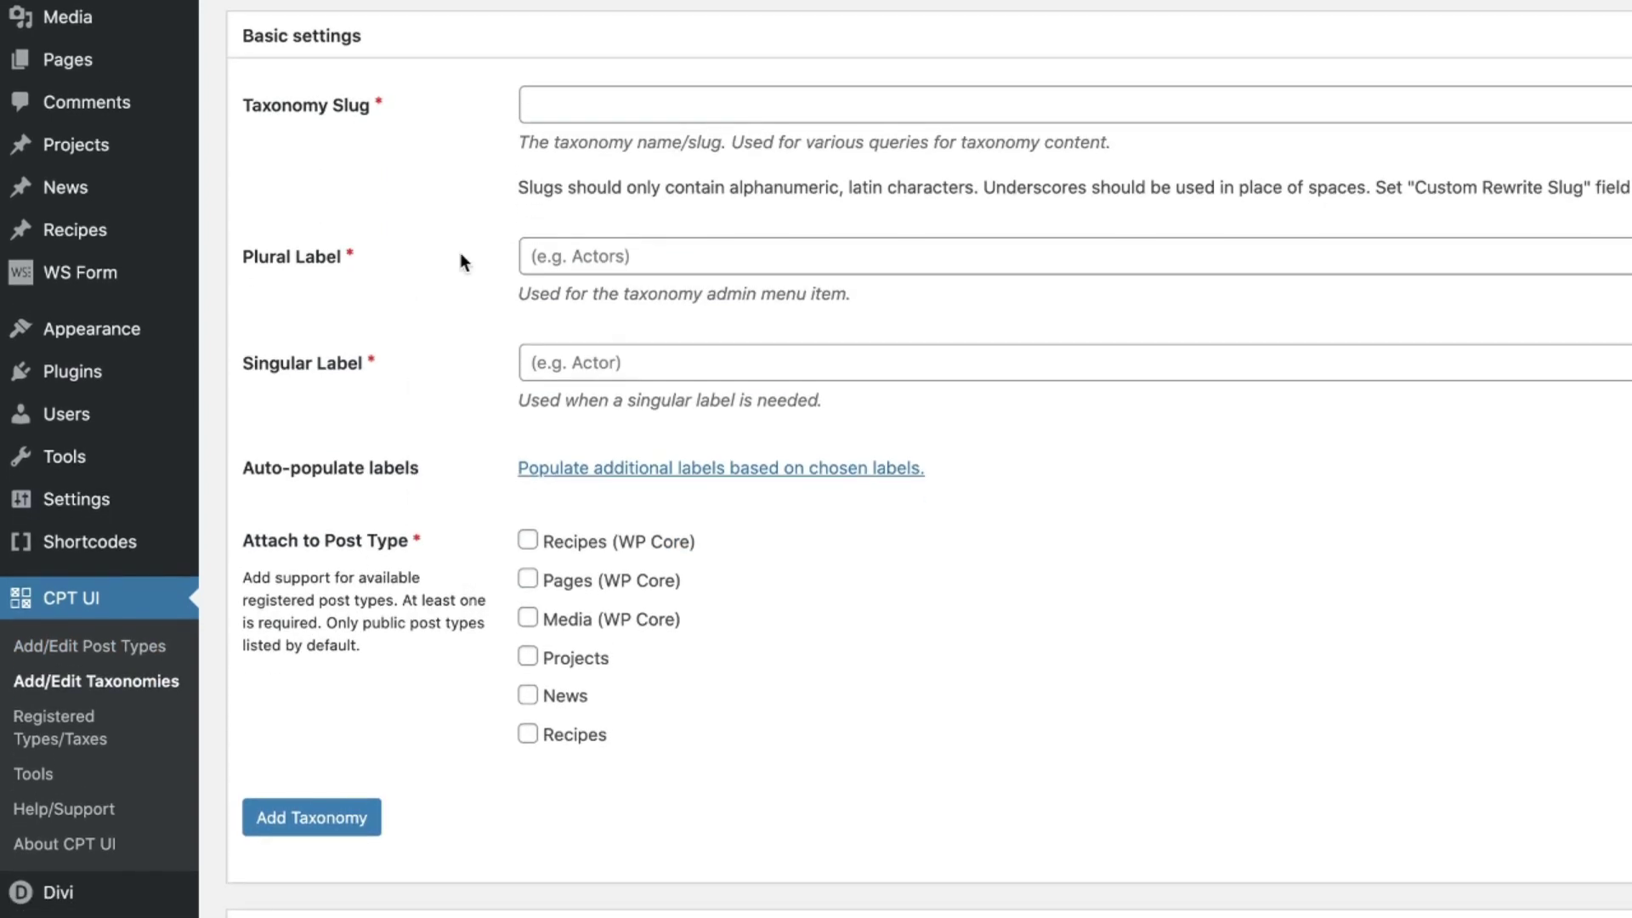
{"action": "left_click", "coordinate": [548, 98]}
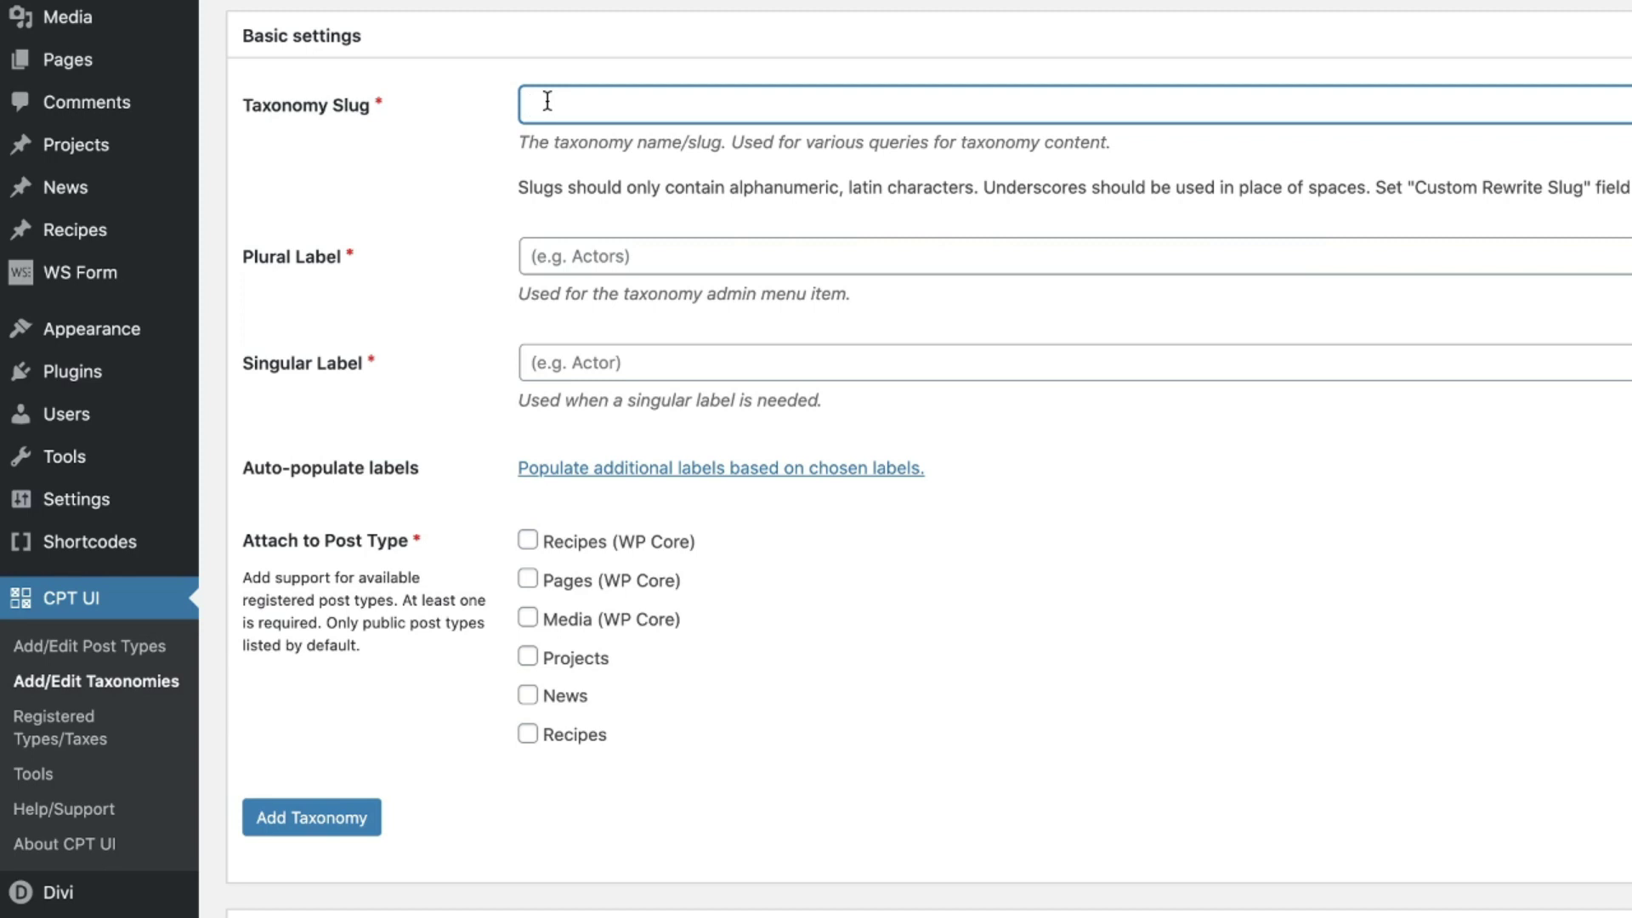
{"action": "type", "text": "recipe_categories"}
{"action": "left_click", "coordinate": [586, 270]}
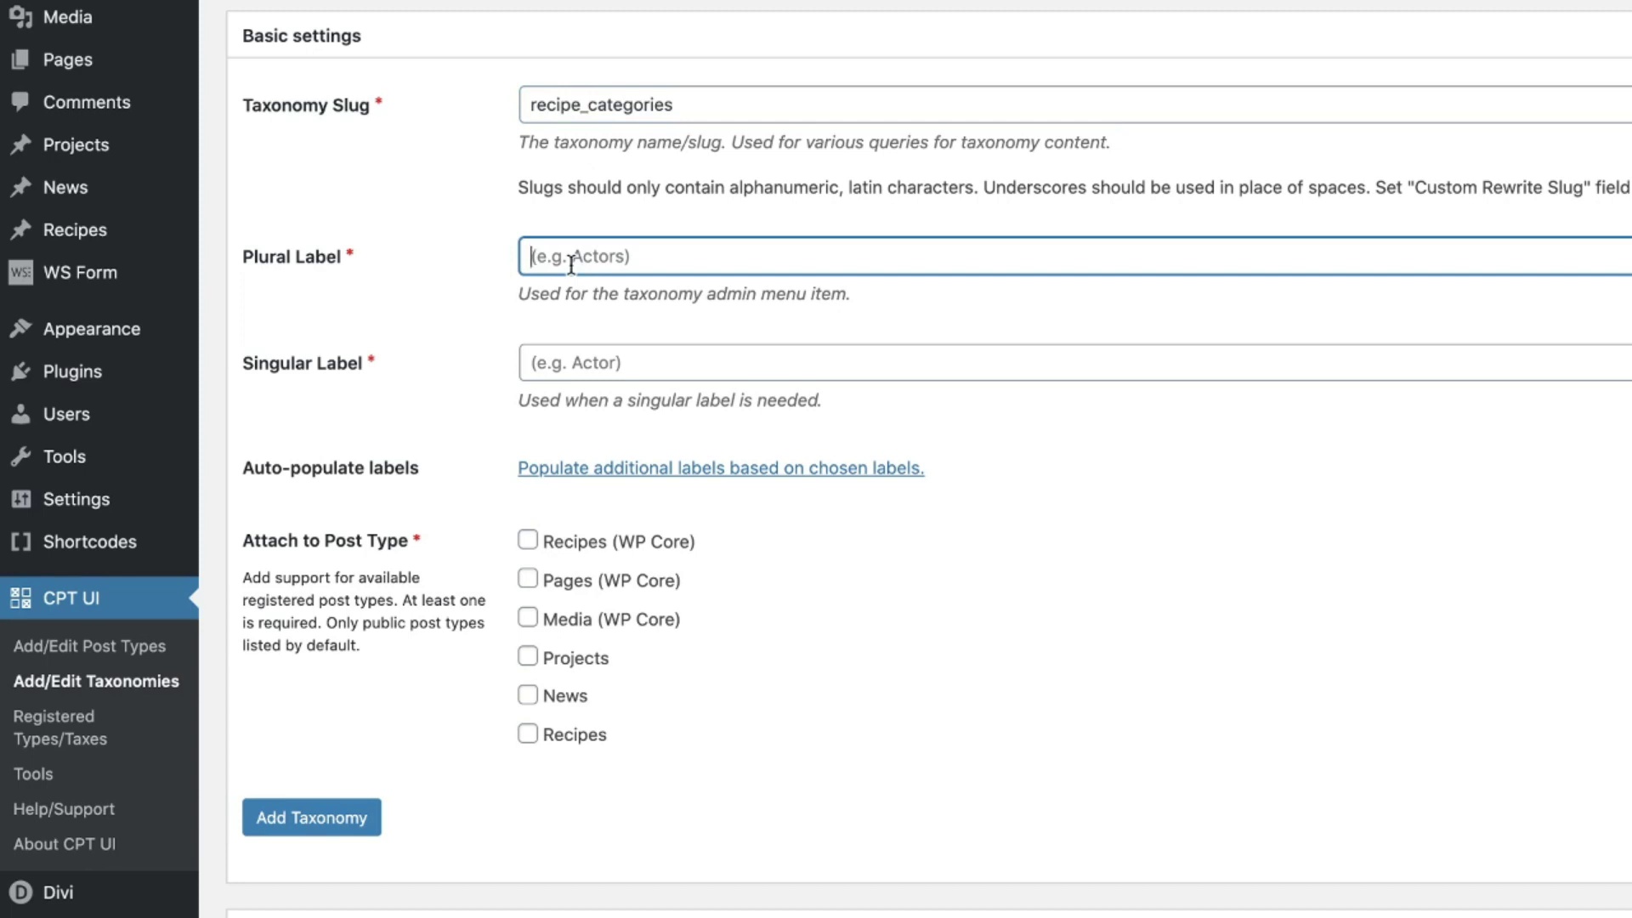
{"action": "type", "text": "Recipes"}
{"action": "left_click", "coordinate": [541, 365]}
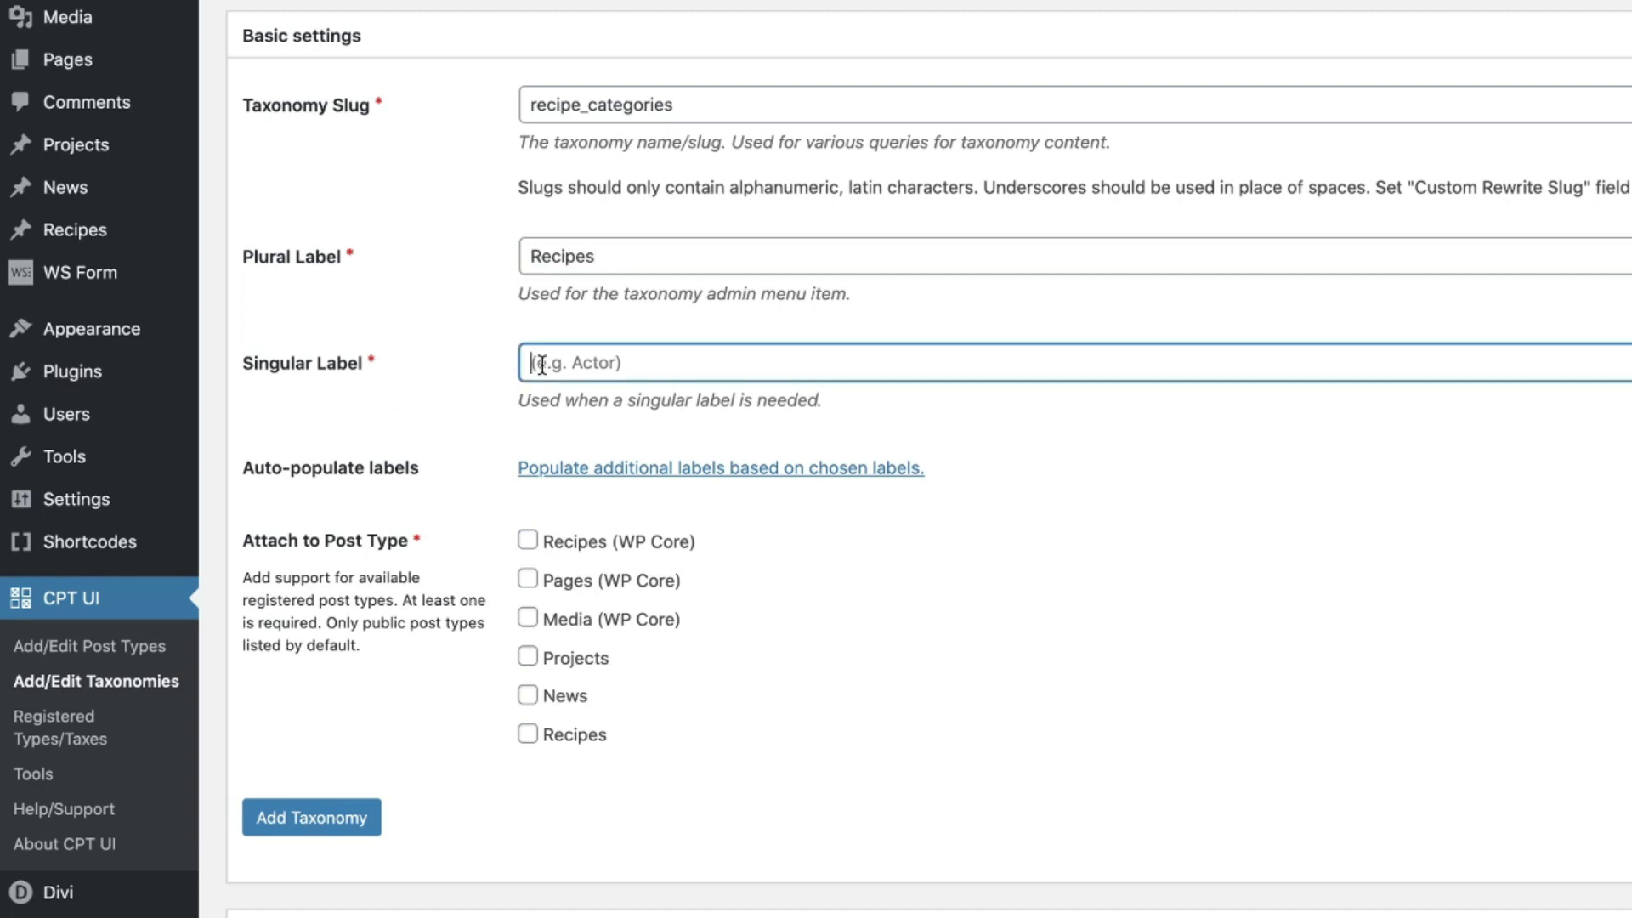
{"action": "type", "text": "Recipe"}
{"action": "left_click", "coordinate": [528, 736]}
{"action": "left_click", "coordinate": [313, 816]}
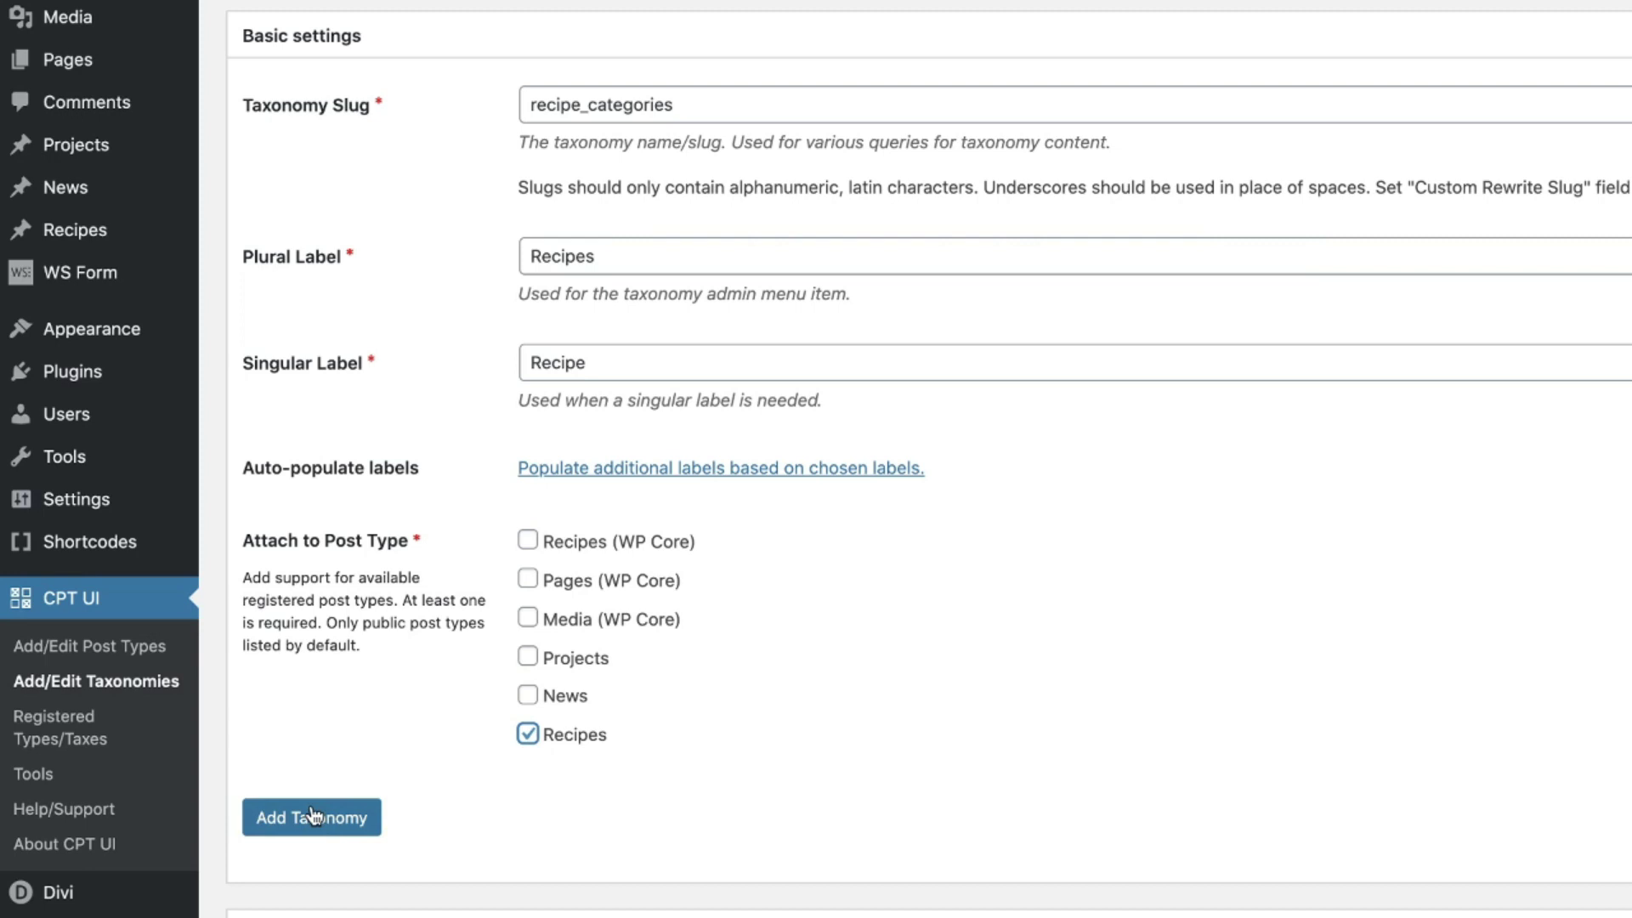
{"action": "left_click", "coordinate": [311, 818]}
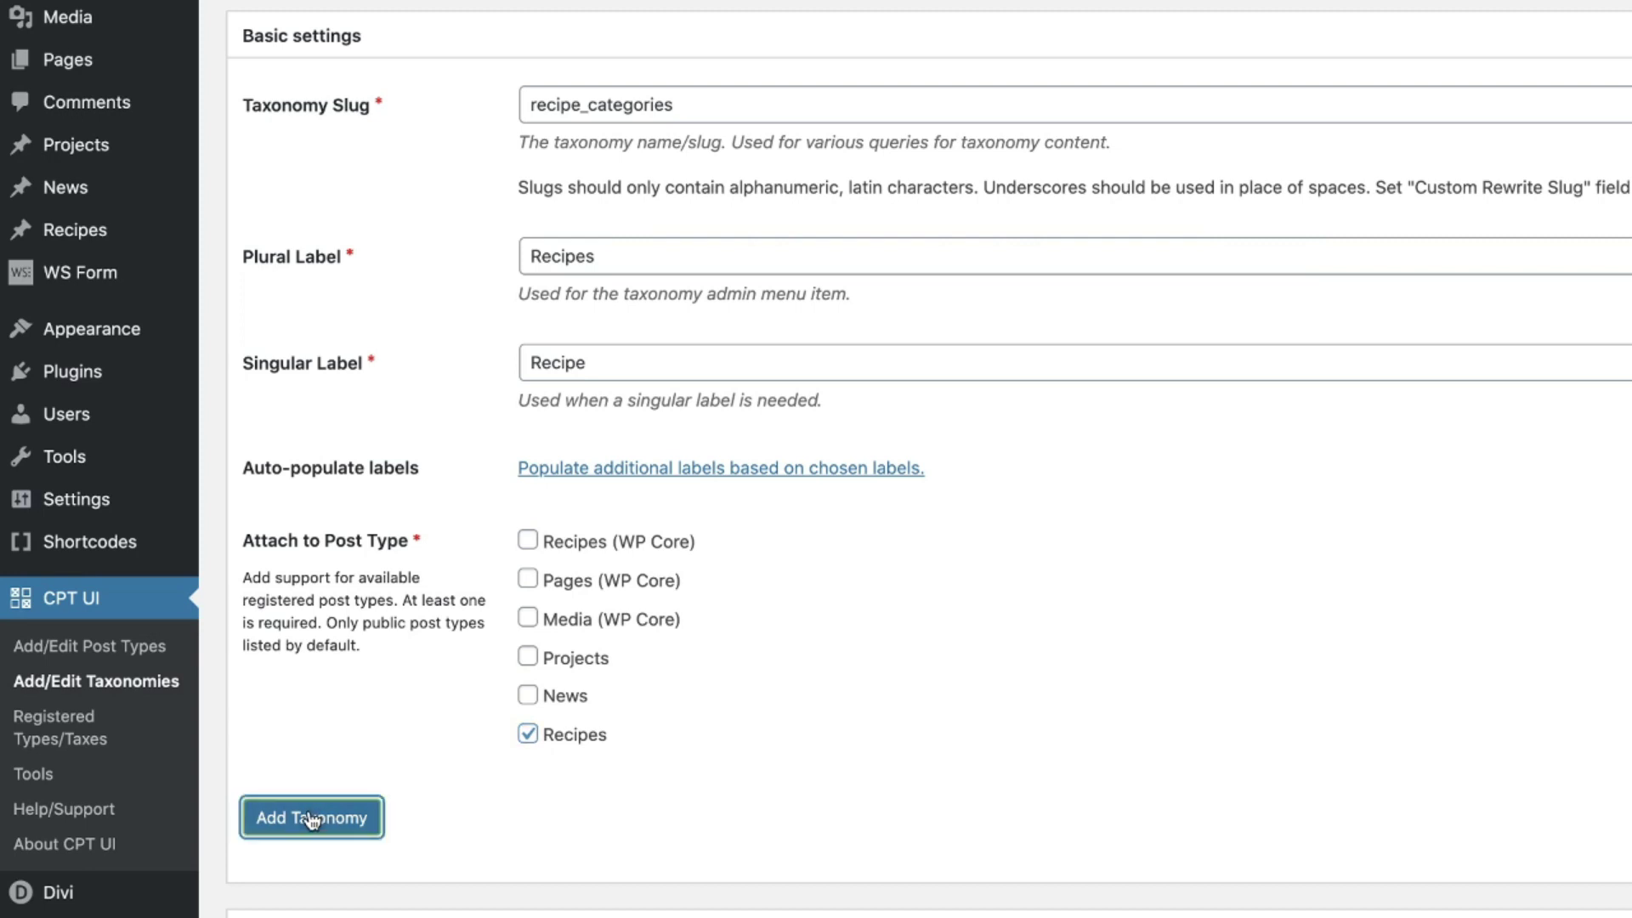
Step: View the list of all recipes, then go to CPT UI's Add/Edit Post Types page
{"action": "mouse_move", "coordinate": [93, 237]}
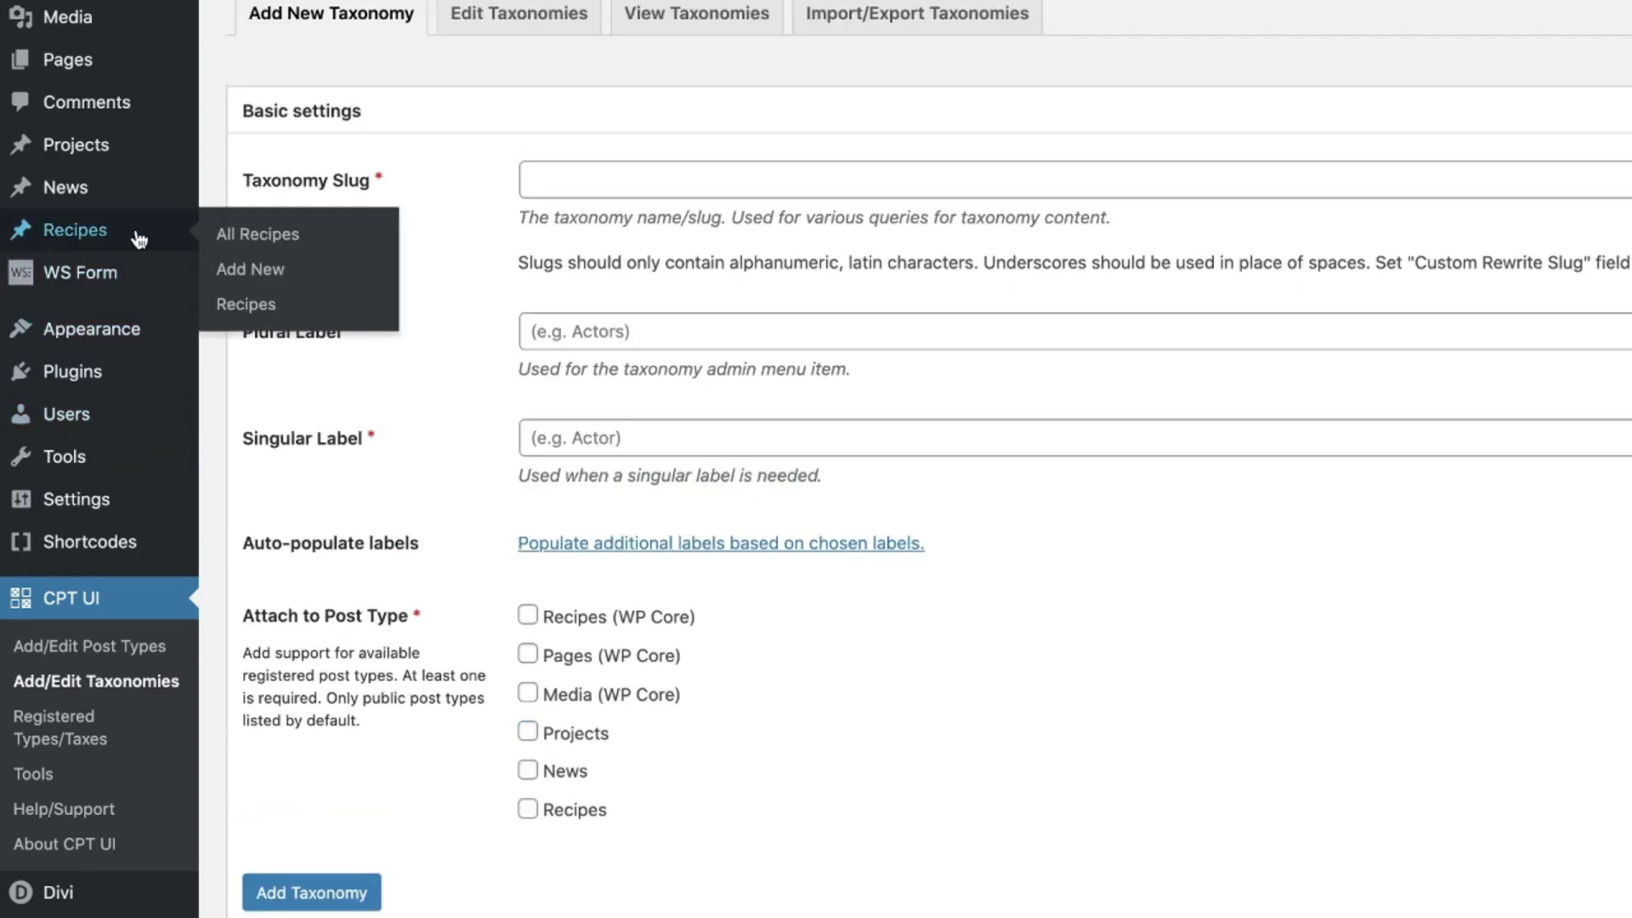
{"action": "left_click", "coordinate": [247, 235]}
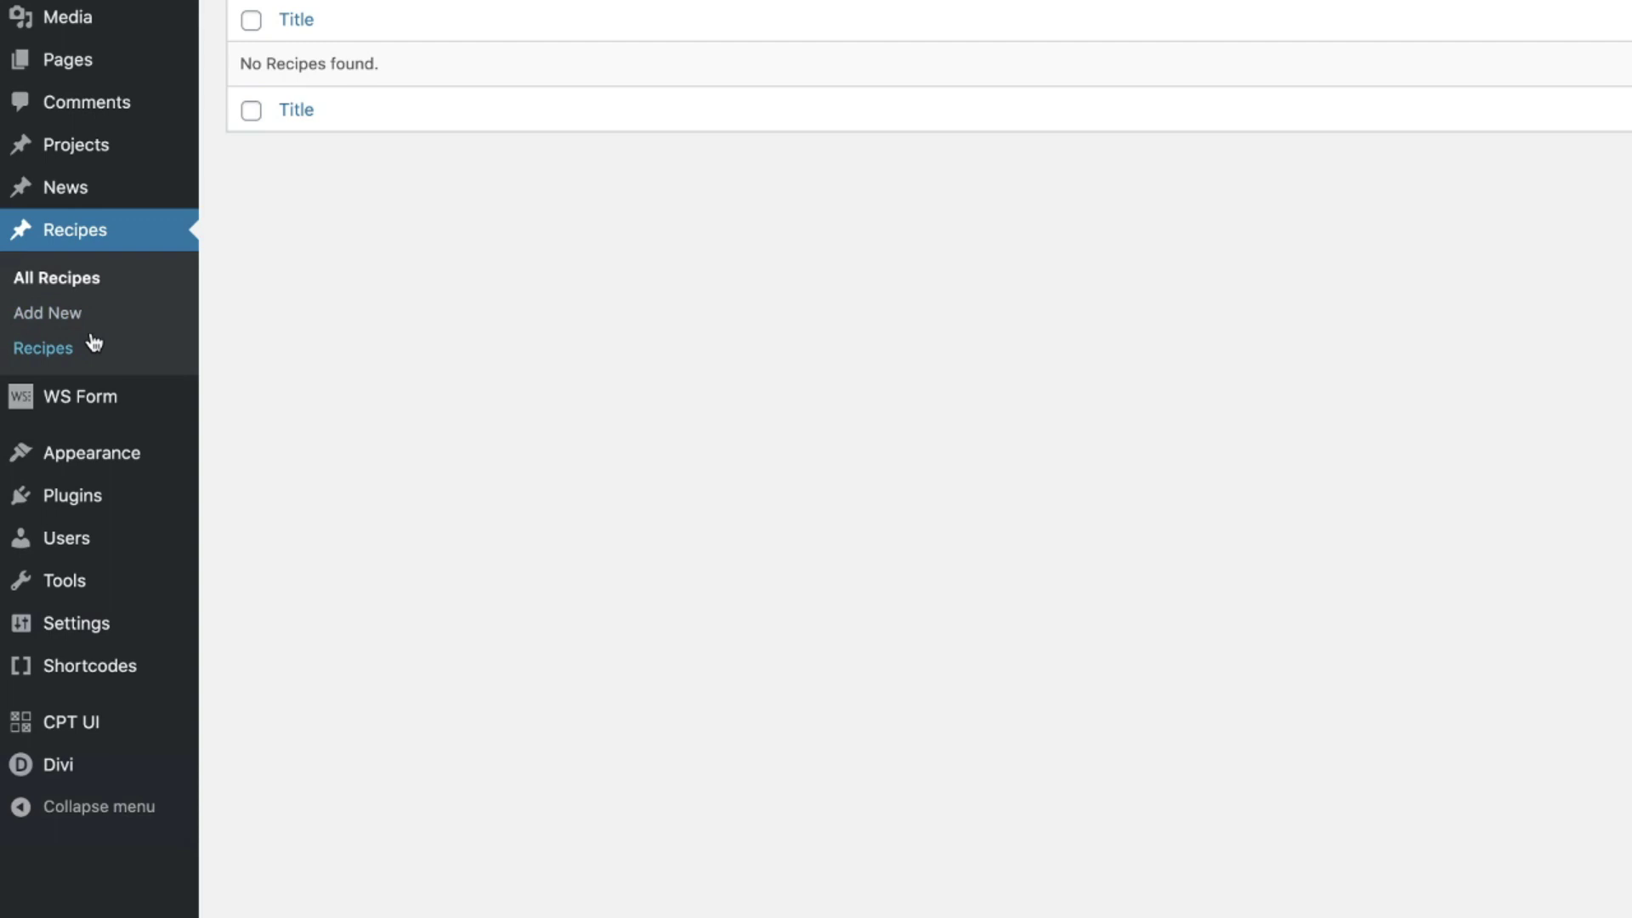
{"action": "mouse_move", "coordinate": [76, 733]}
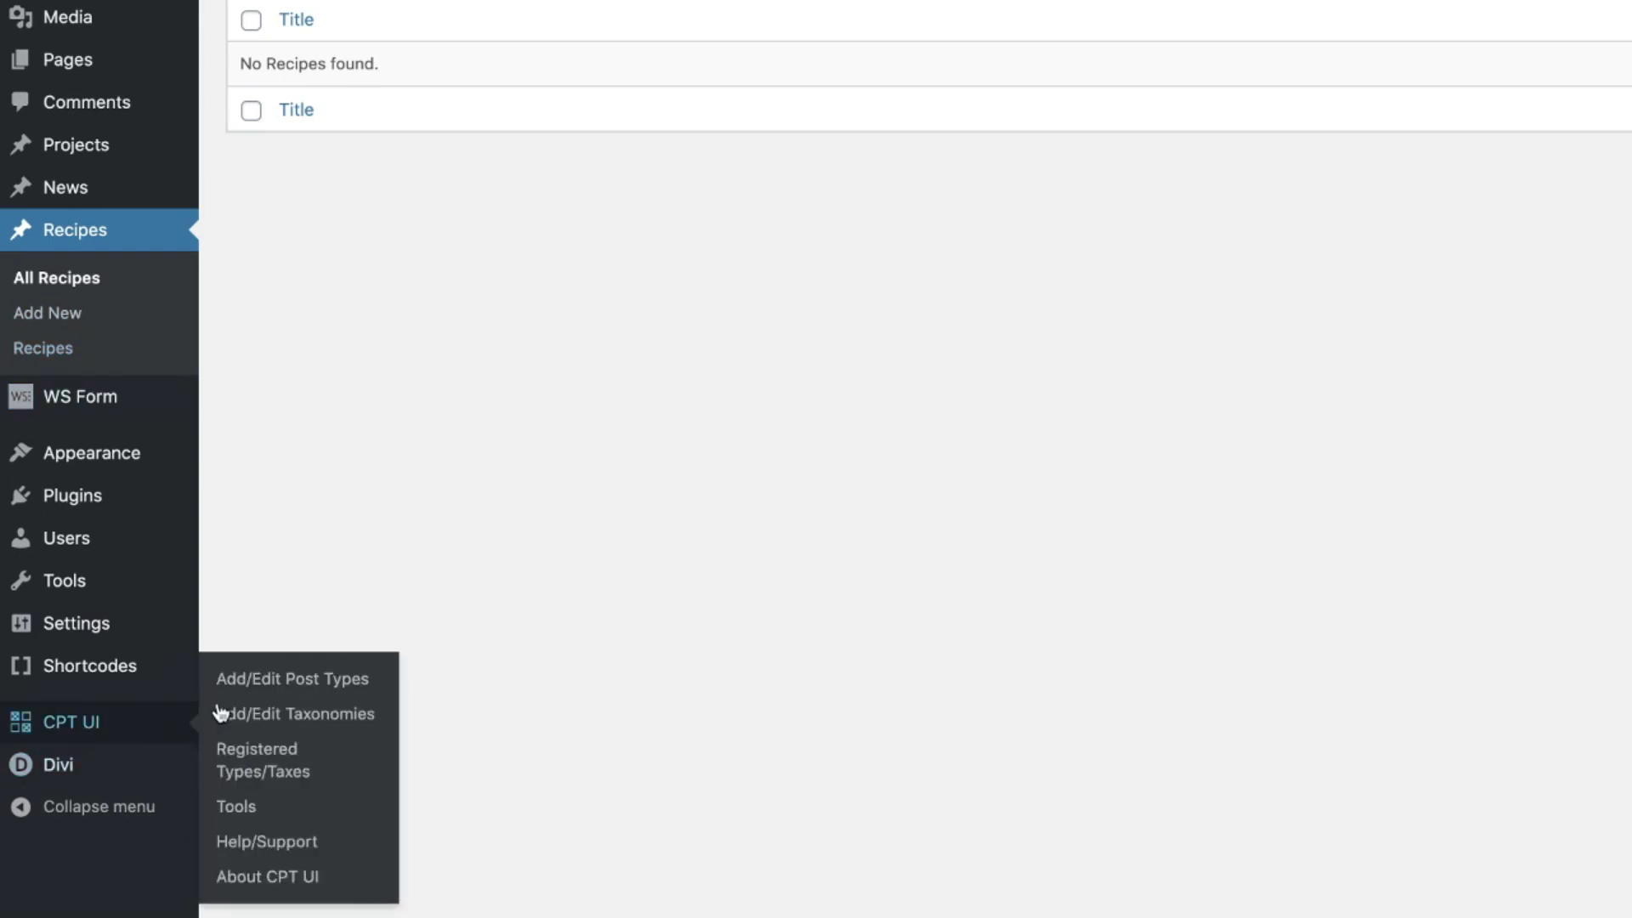
{"action": "left_click", "coordinate": [250, 684]}
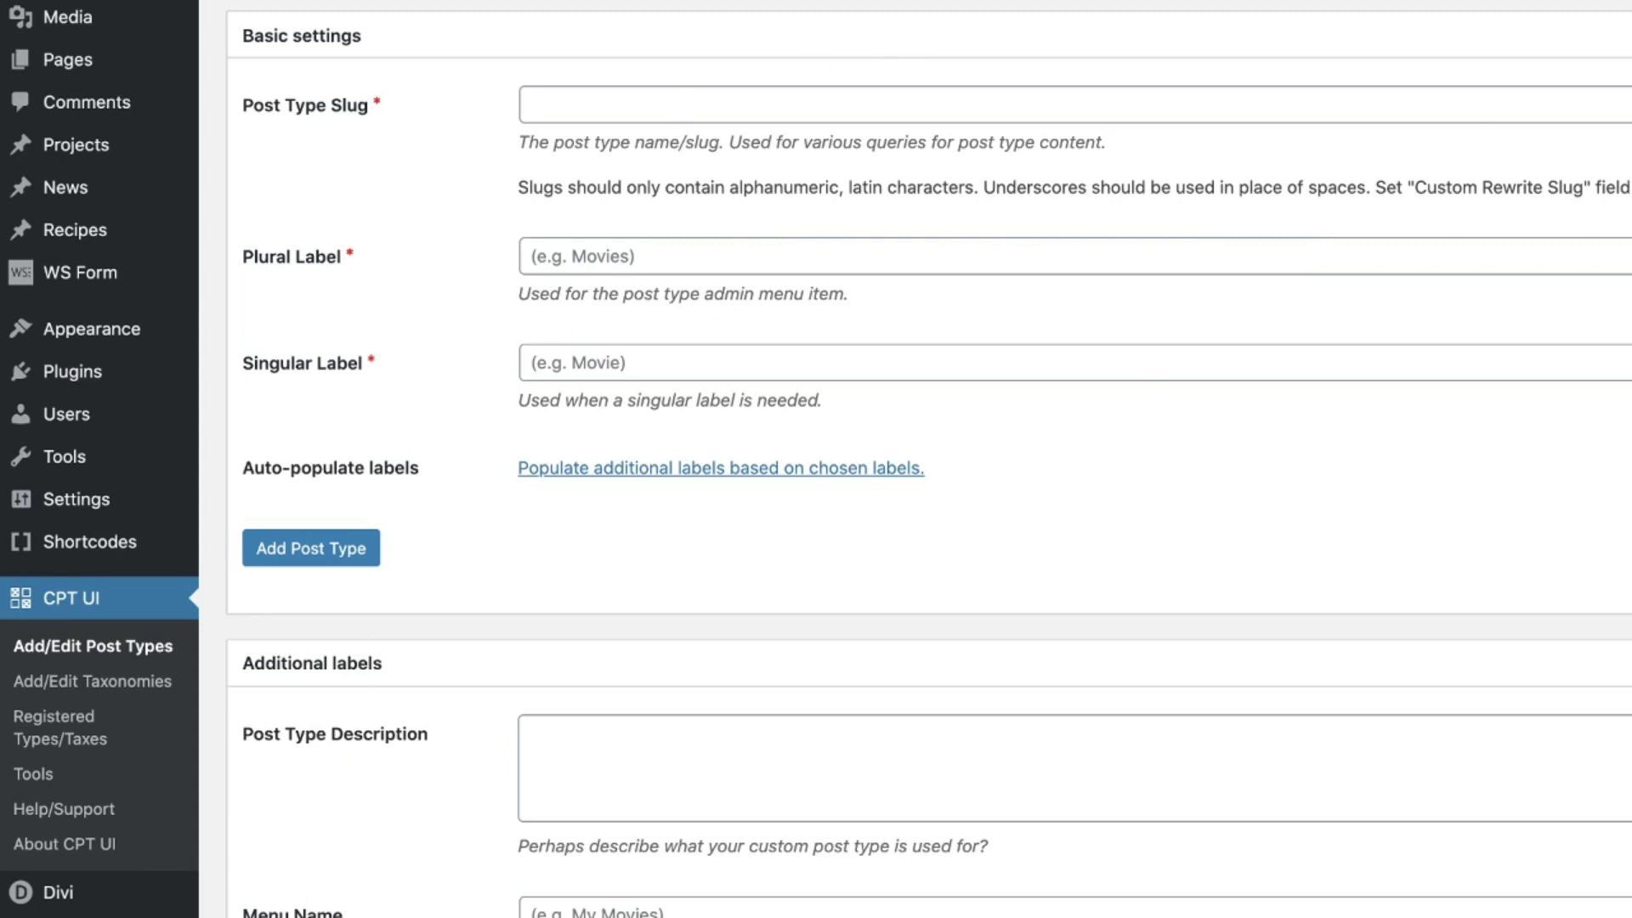
{"action": "scroll", "coordinate": [928, 459], "scroll_direction": "up", "scroll_amount": 2}
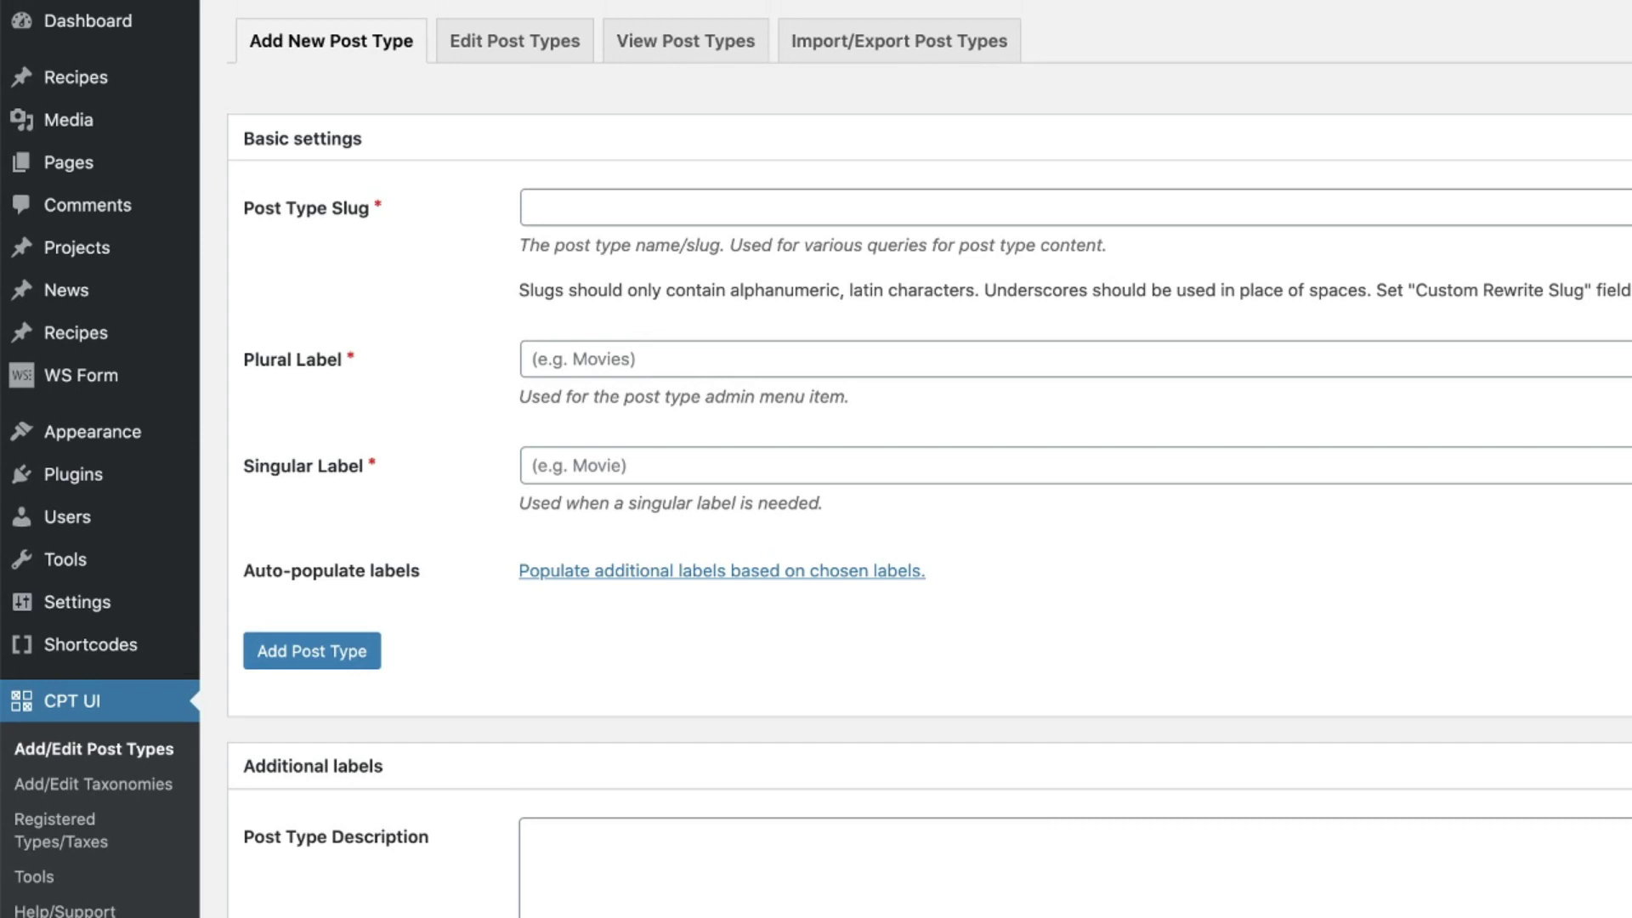
Step: Load the Recipes post type in the Edit Post Types tab and review its settings
{"action": "left_click", "coordinate": [481, 43]}
{"action": "left_click", "coordinate": [339, 102]}
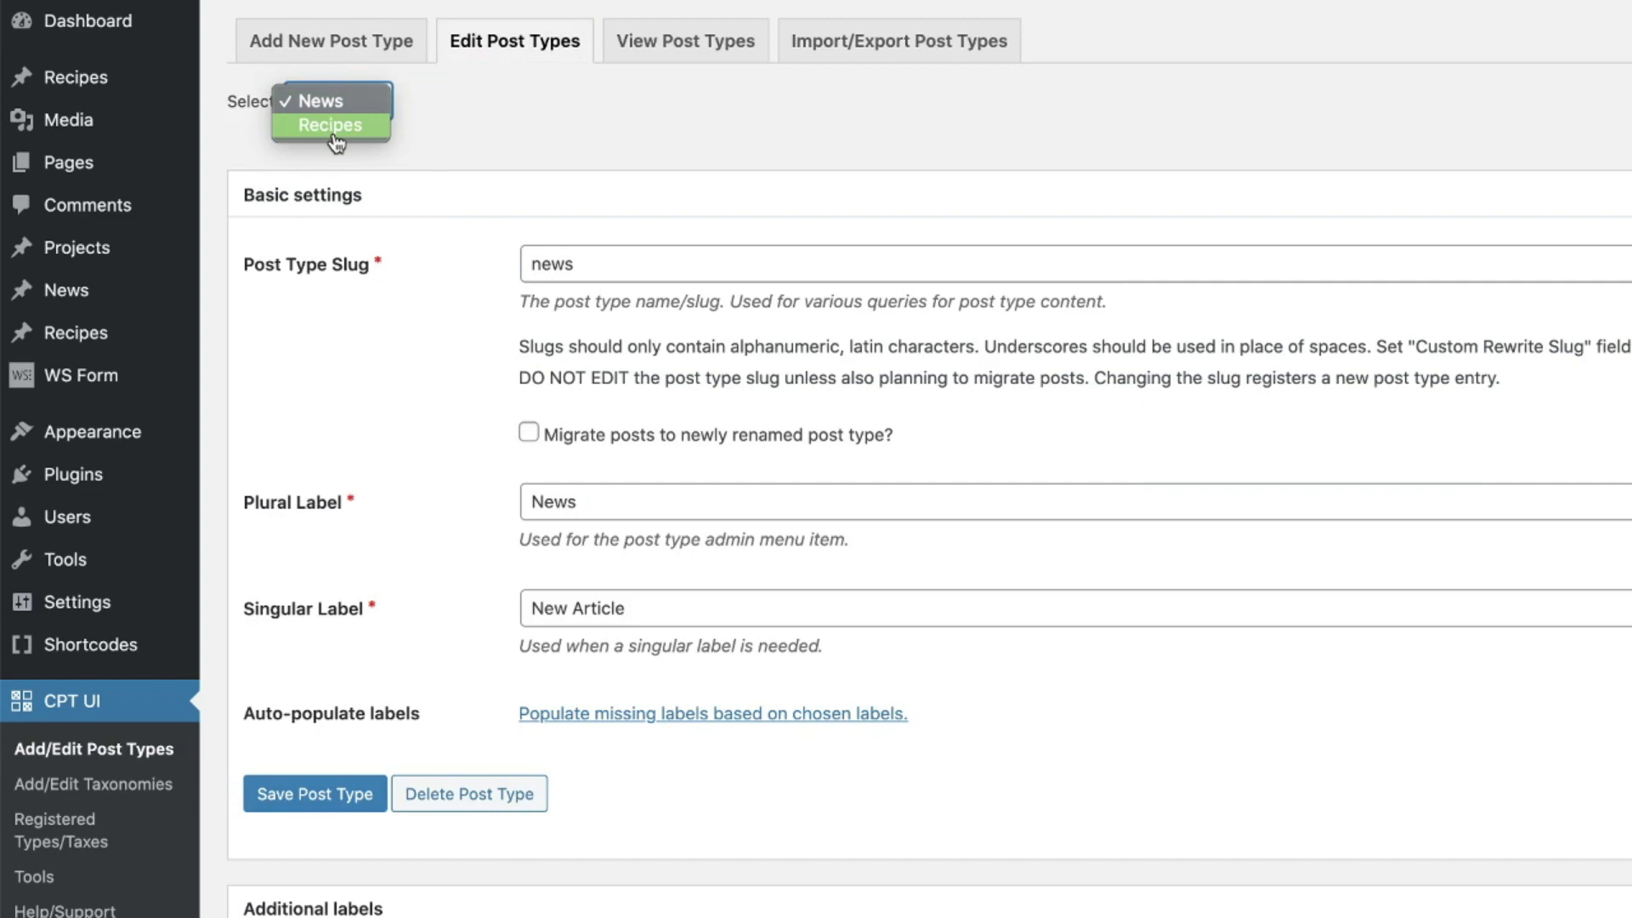
{"action": "left_click", "coordinate": [333, 127]}
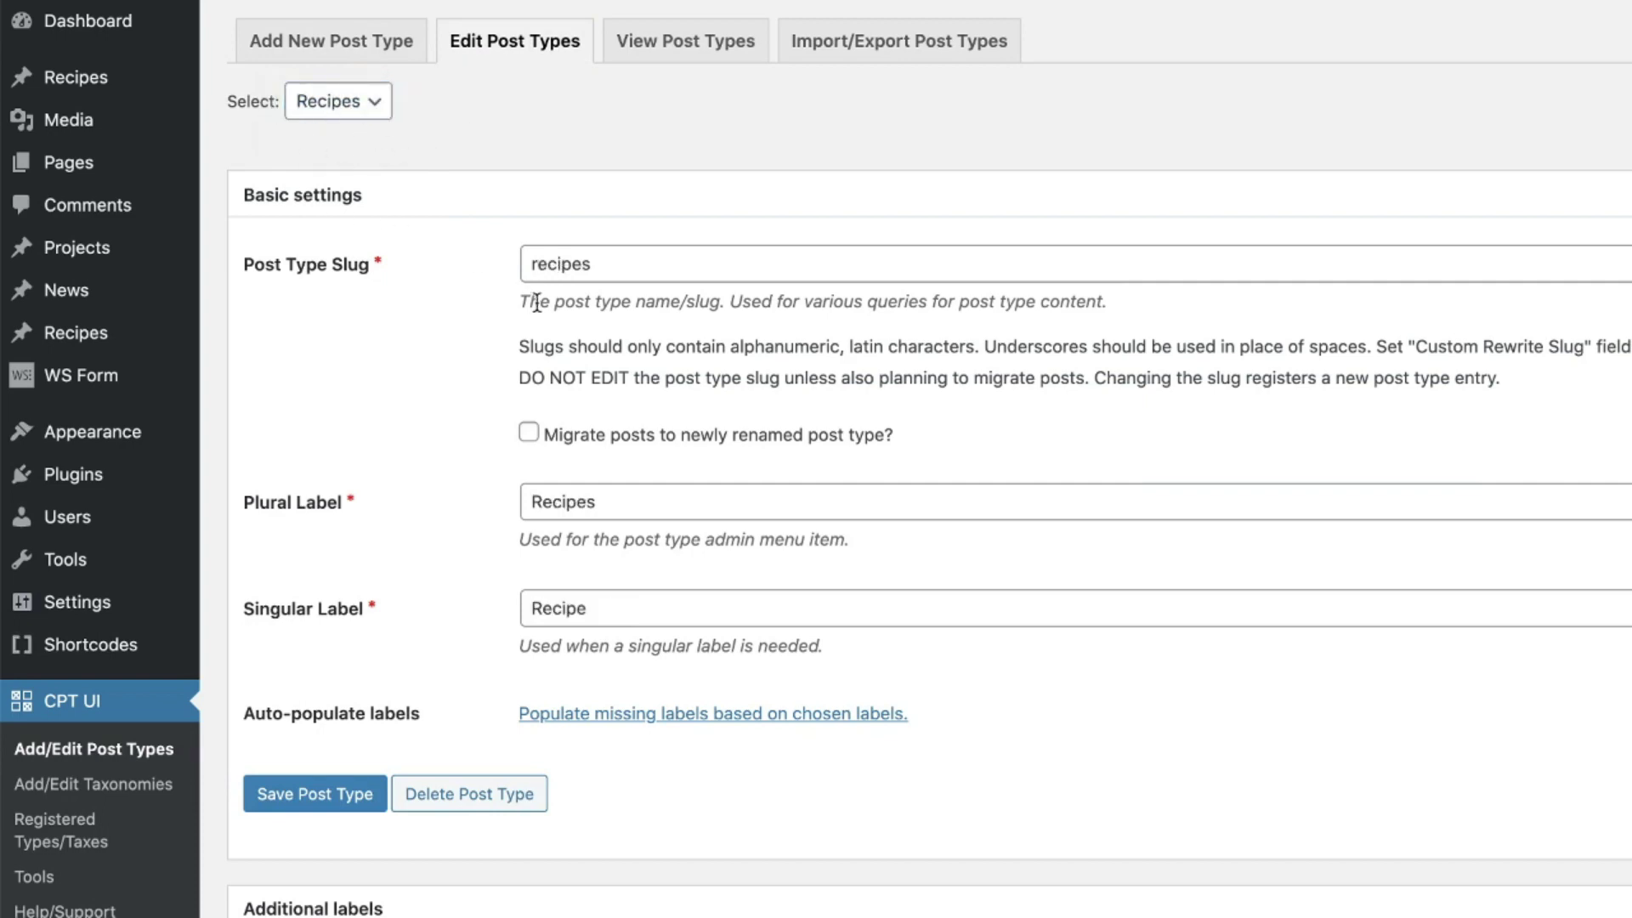
{"action": "scroll", "coordinate": [463, 770], "scroll_direction": "down", "scroll_amount": 20}
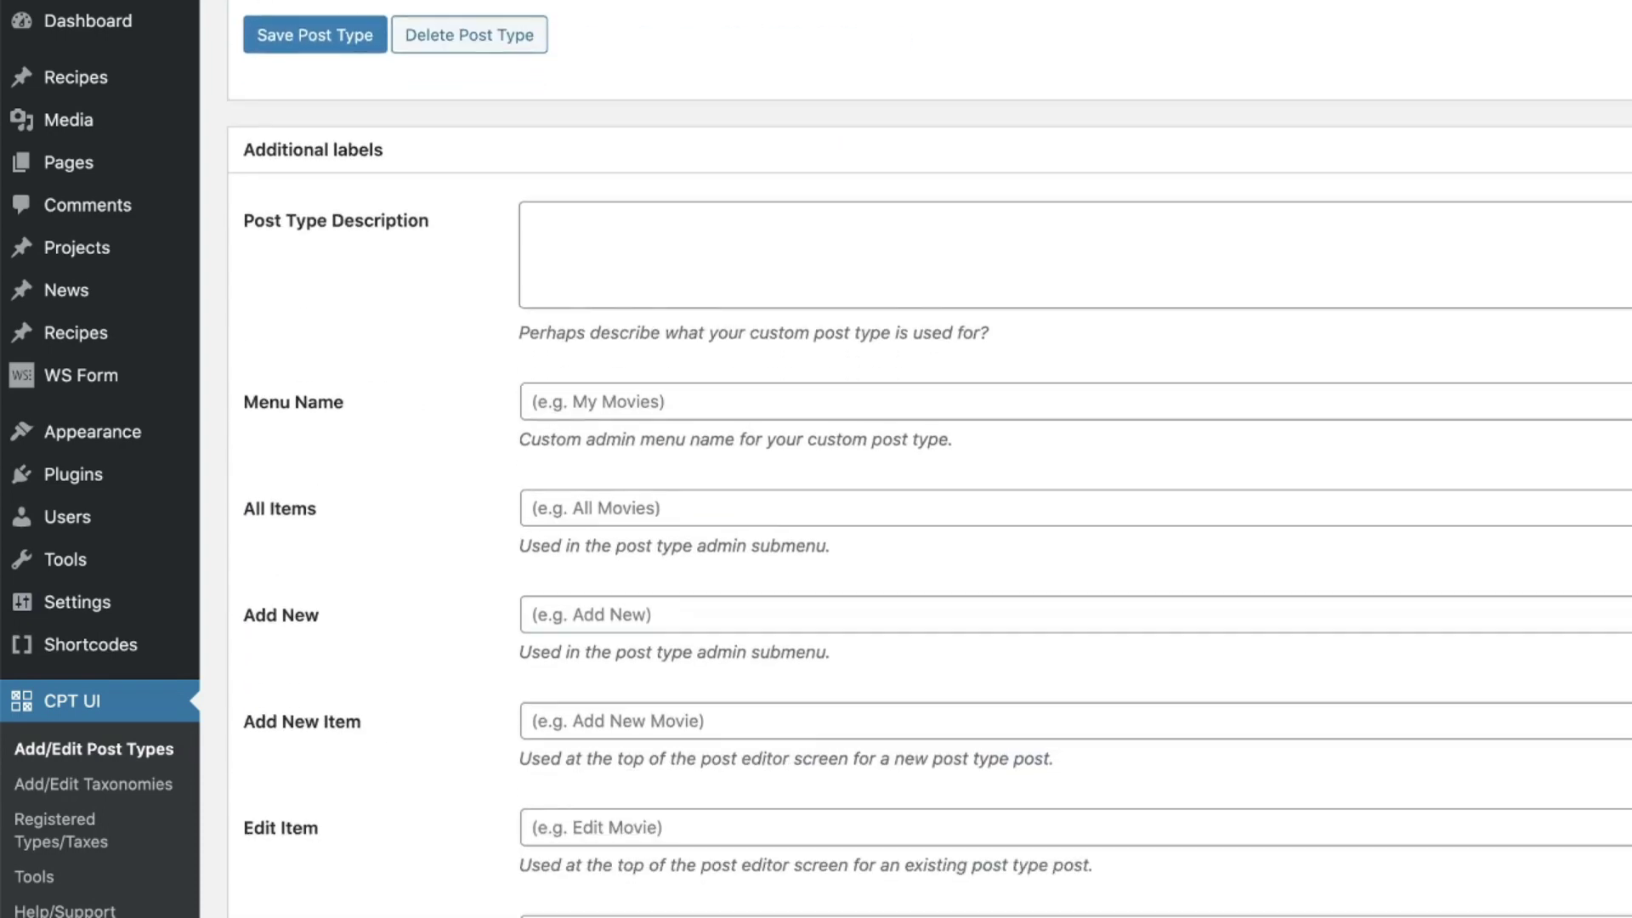
{"action": "scroll", "coordinate": [1074, 459], "scroll_direction": "down", "scroll_amount": 20}
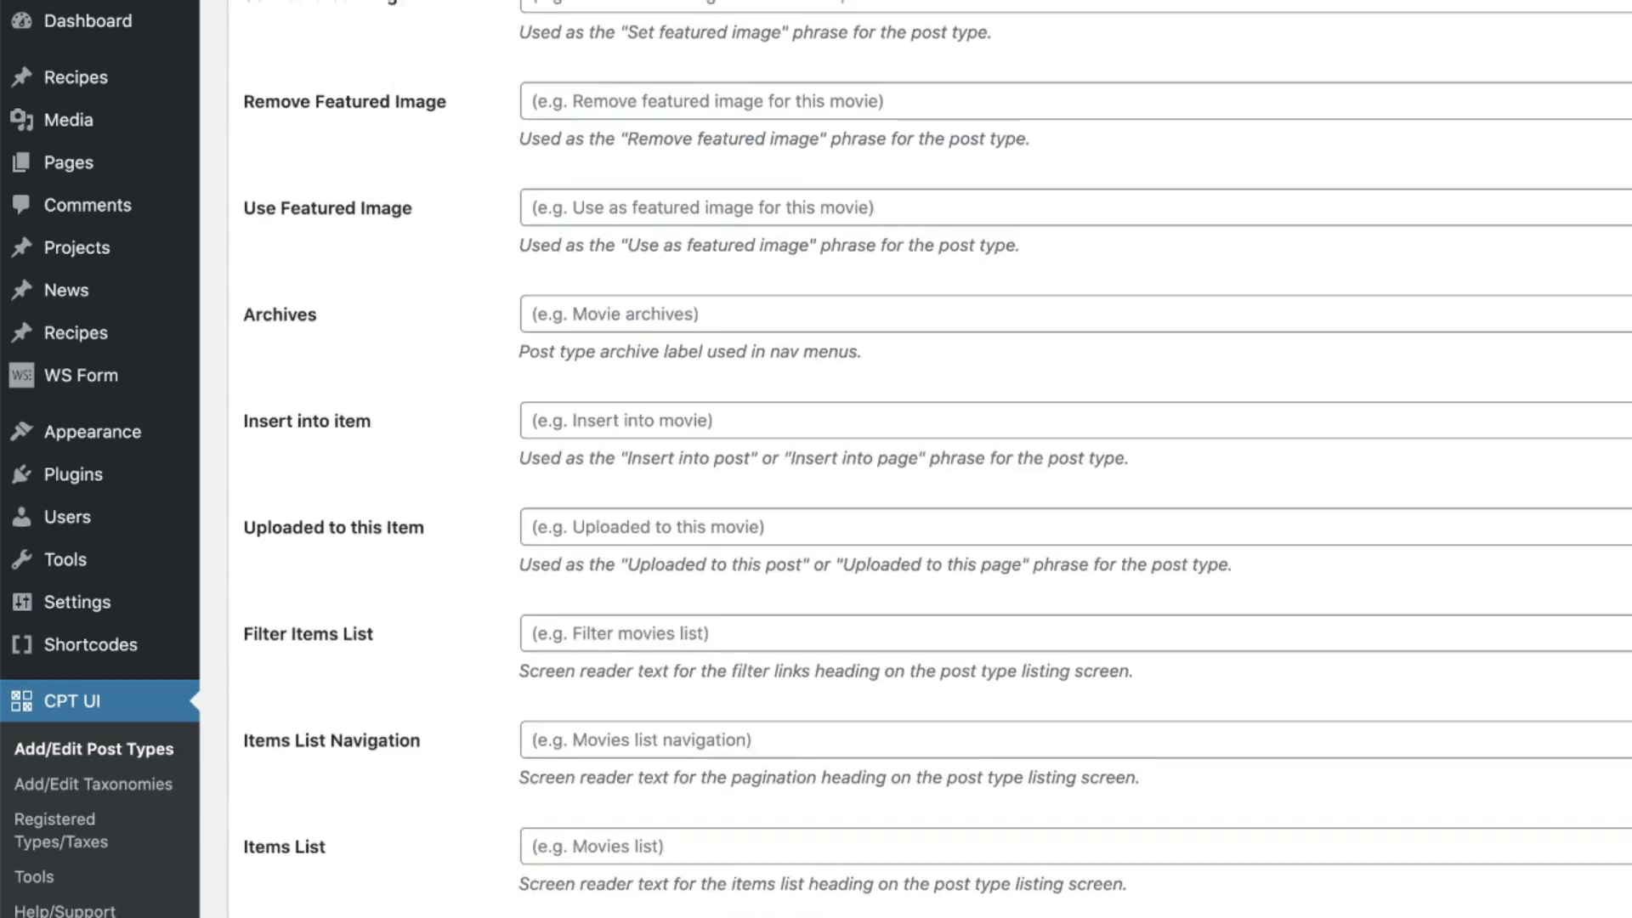
{"action": "scroll", "coordinate": [935, 459], "scroll_direction": "down", "scroll_amount": 10}
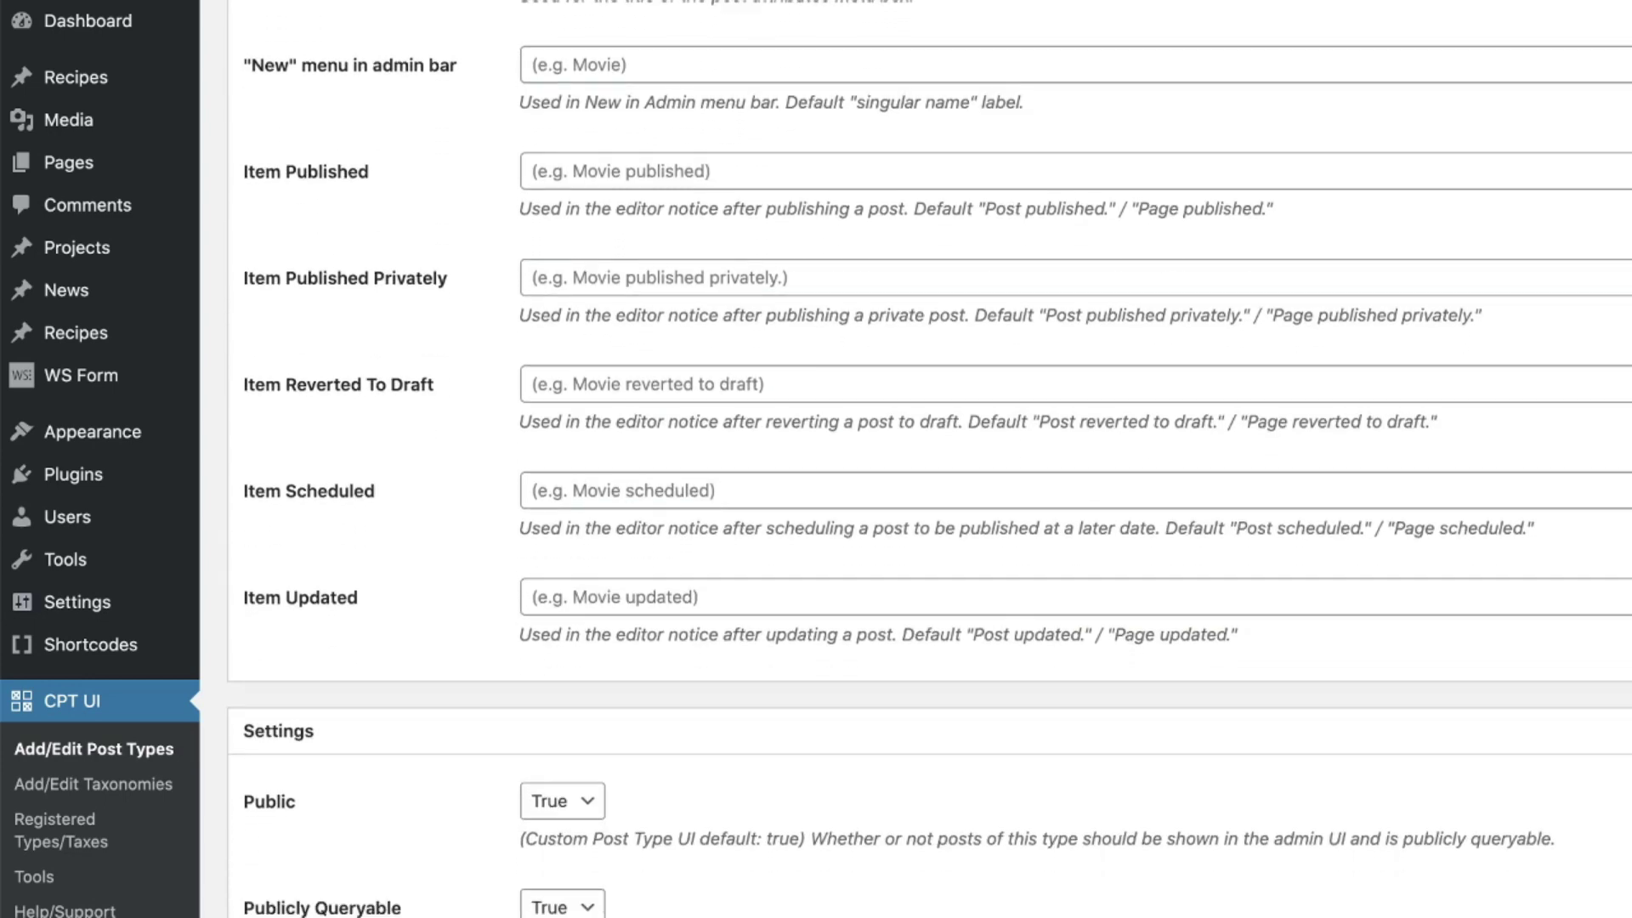
{"action": "scroll", "coordinate": [935, 459], "scroll_direction": "down", "scroll_amount": 8}
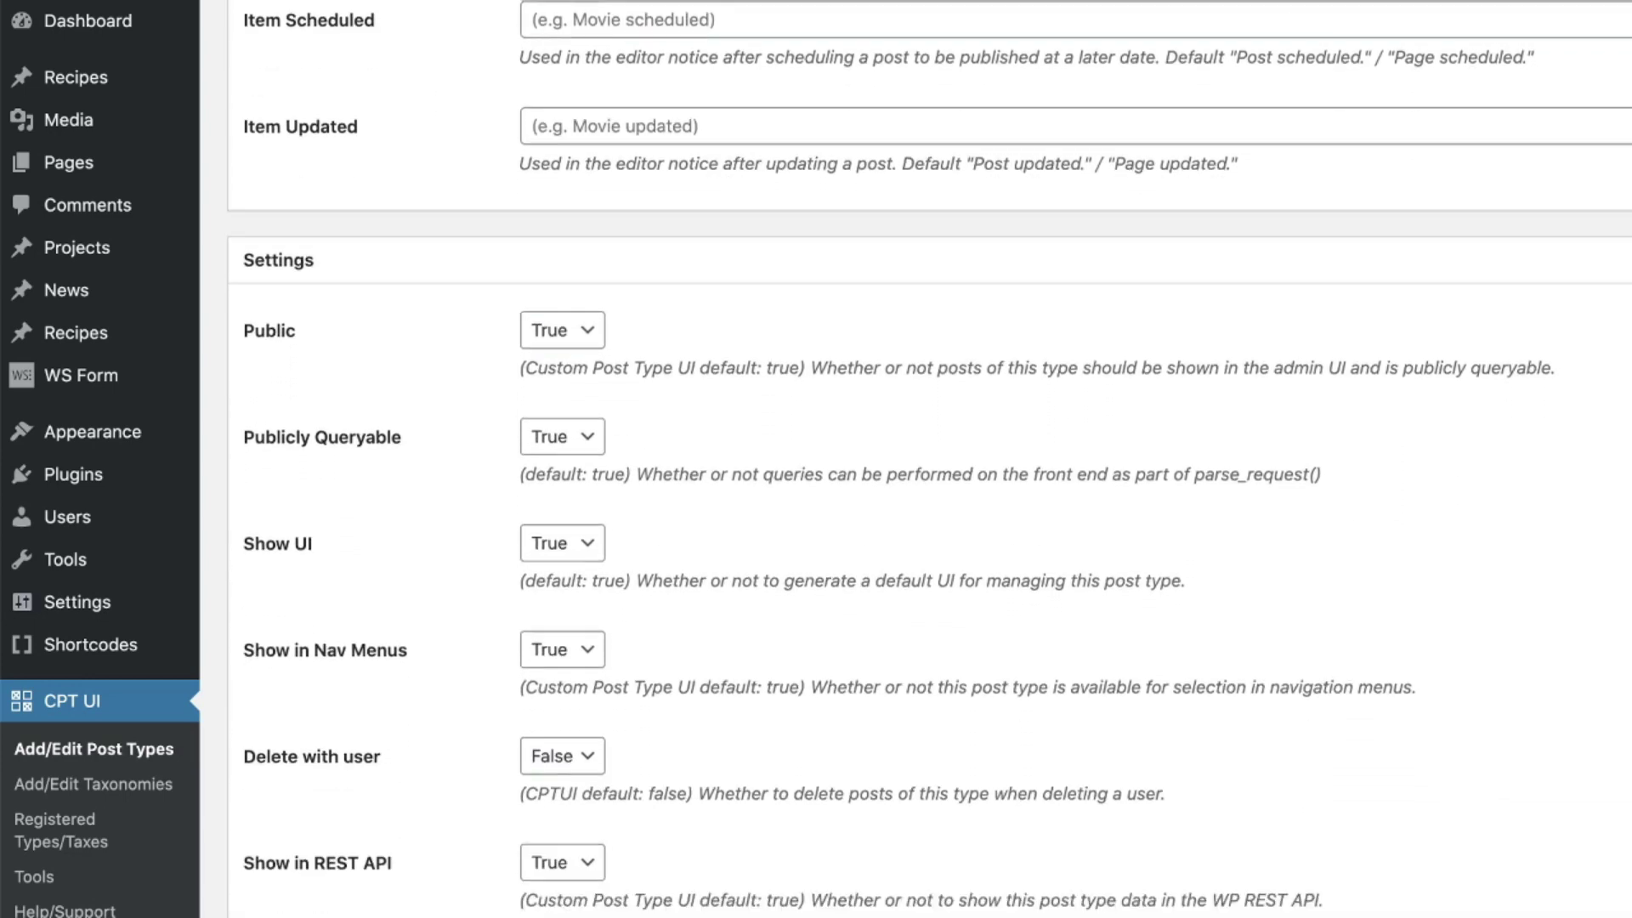
{"action": "scroll", "coordinate": [935, 459], "scroll_direction": "down", "scroll_amount": 12}
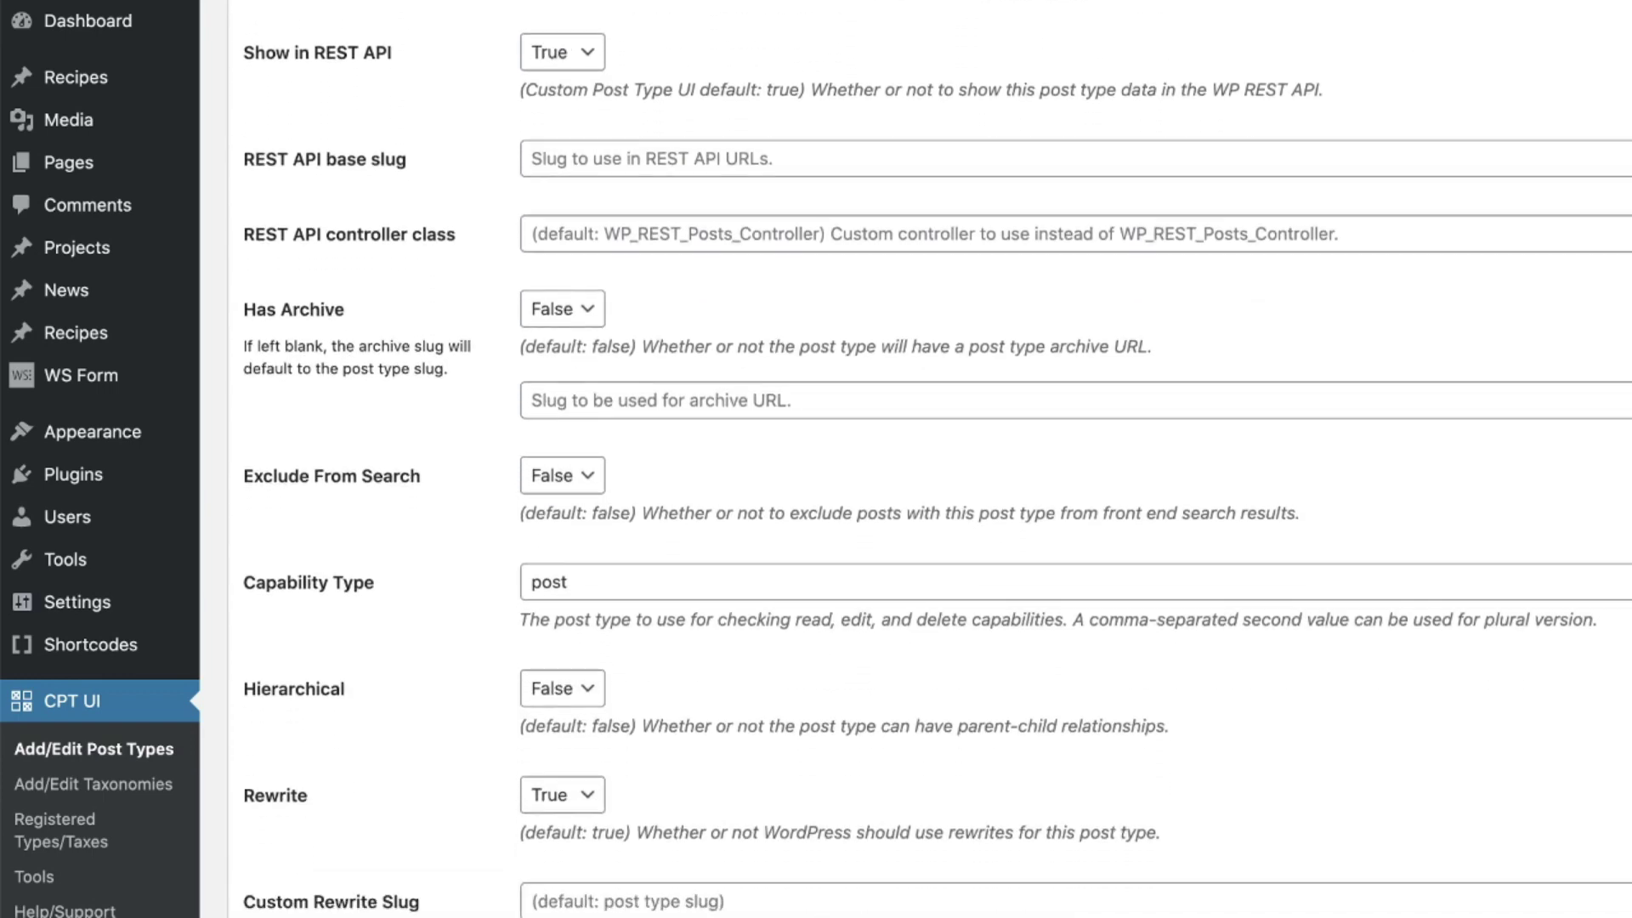
{"action": "scroll", "coordinate": [405, 709], "scroll_direction": "down", "scroll_amount": 7}
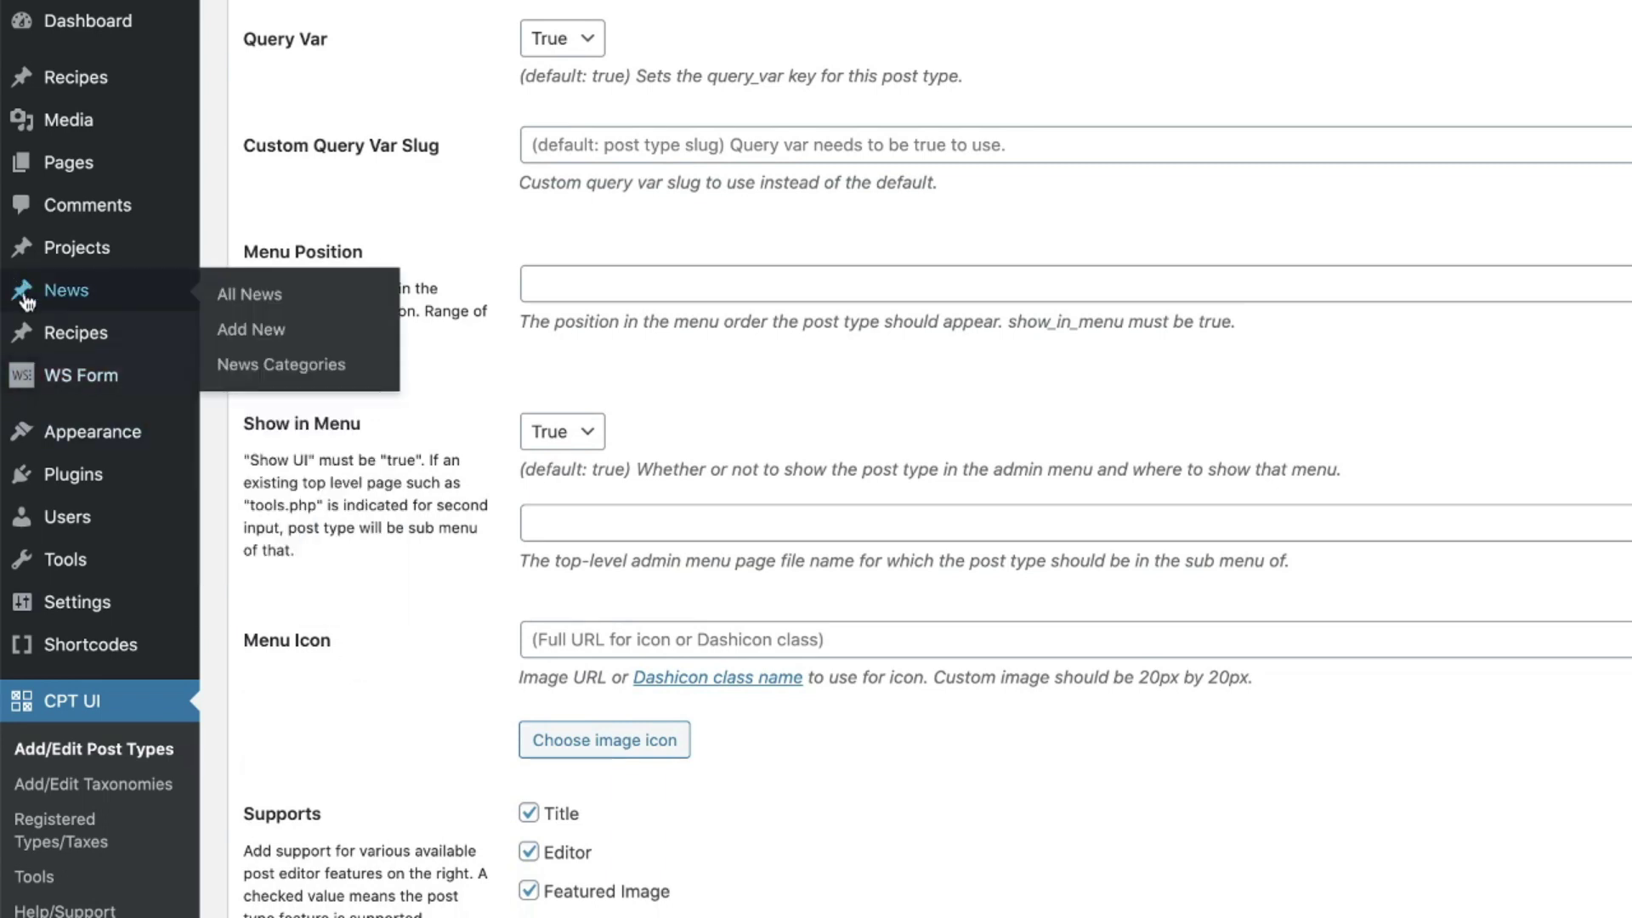
{"action": "scroll", "coordinate": [450, 697], "scroll_direction": "down", "scroll_amount": 5}
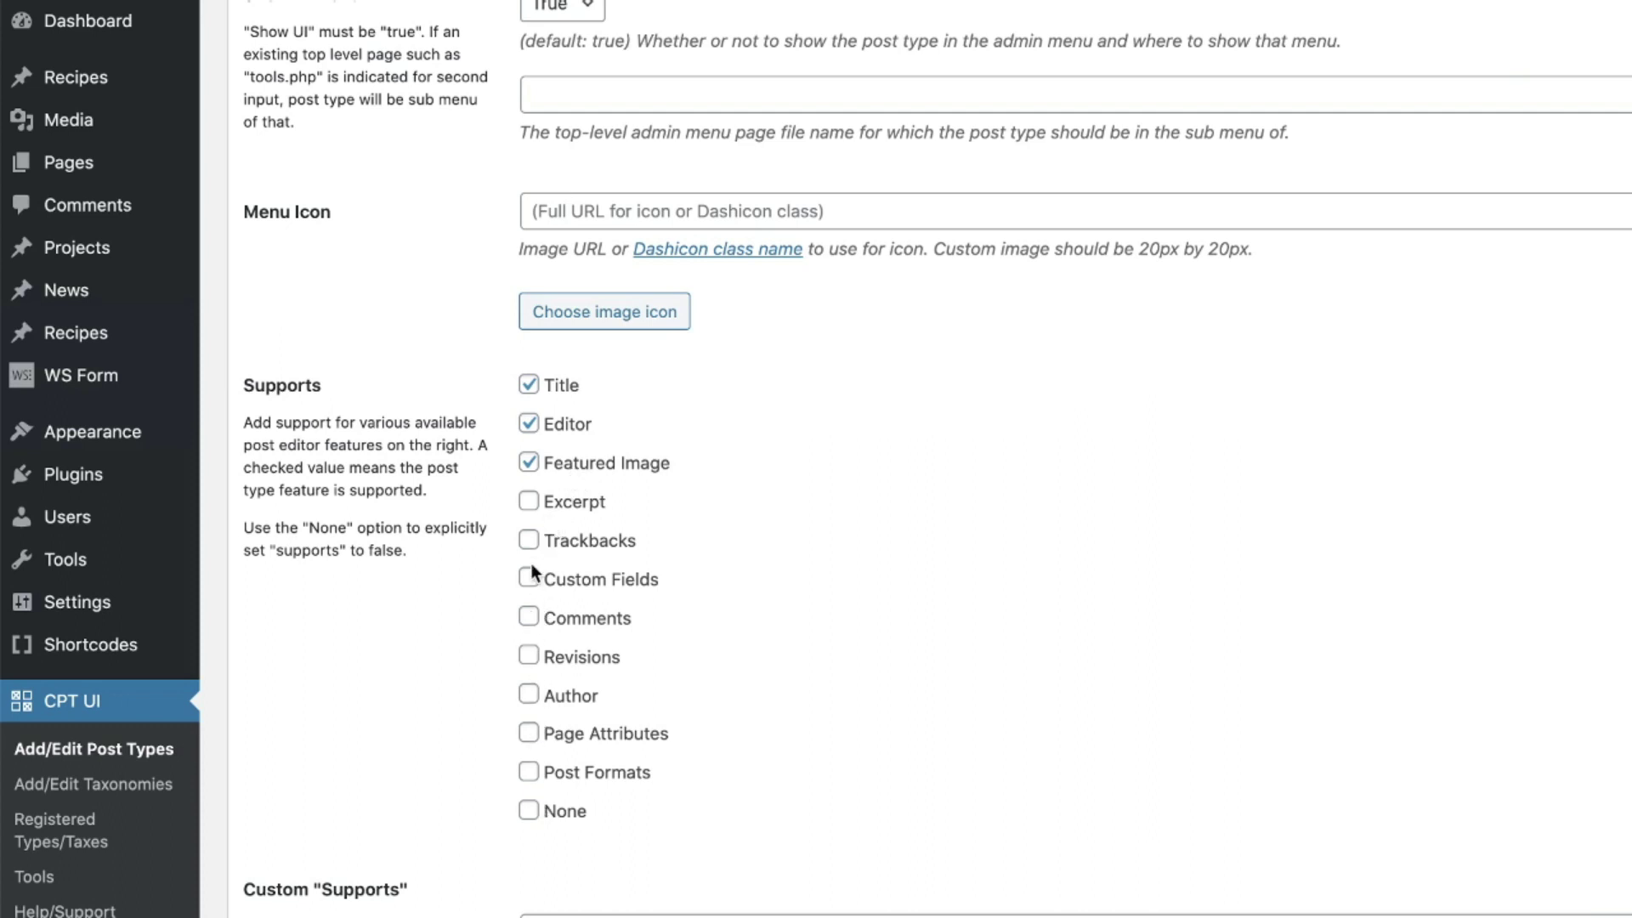
Step: Tick the Recipes taxonomy in the Recipes post type settings and save the post type
{"action": "scroll", "coordinate": [477, 828], "scroll_direction": "down", "scroll_amount": 3}
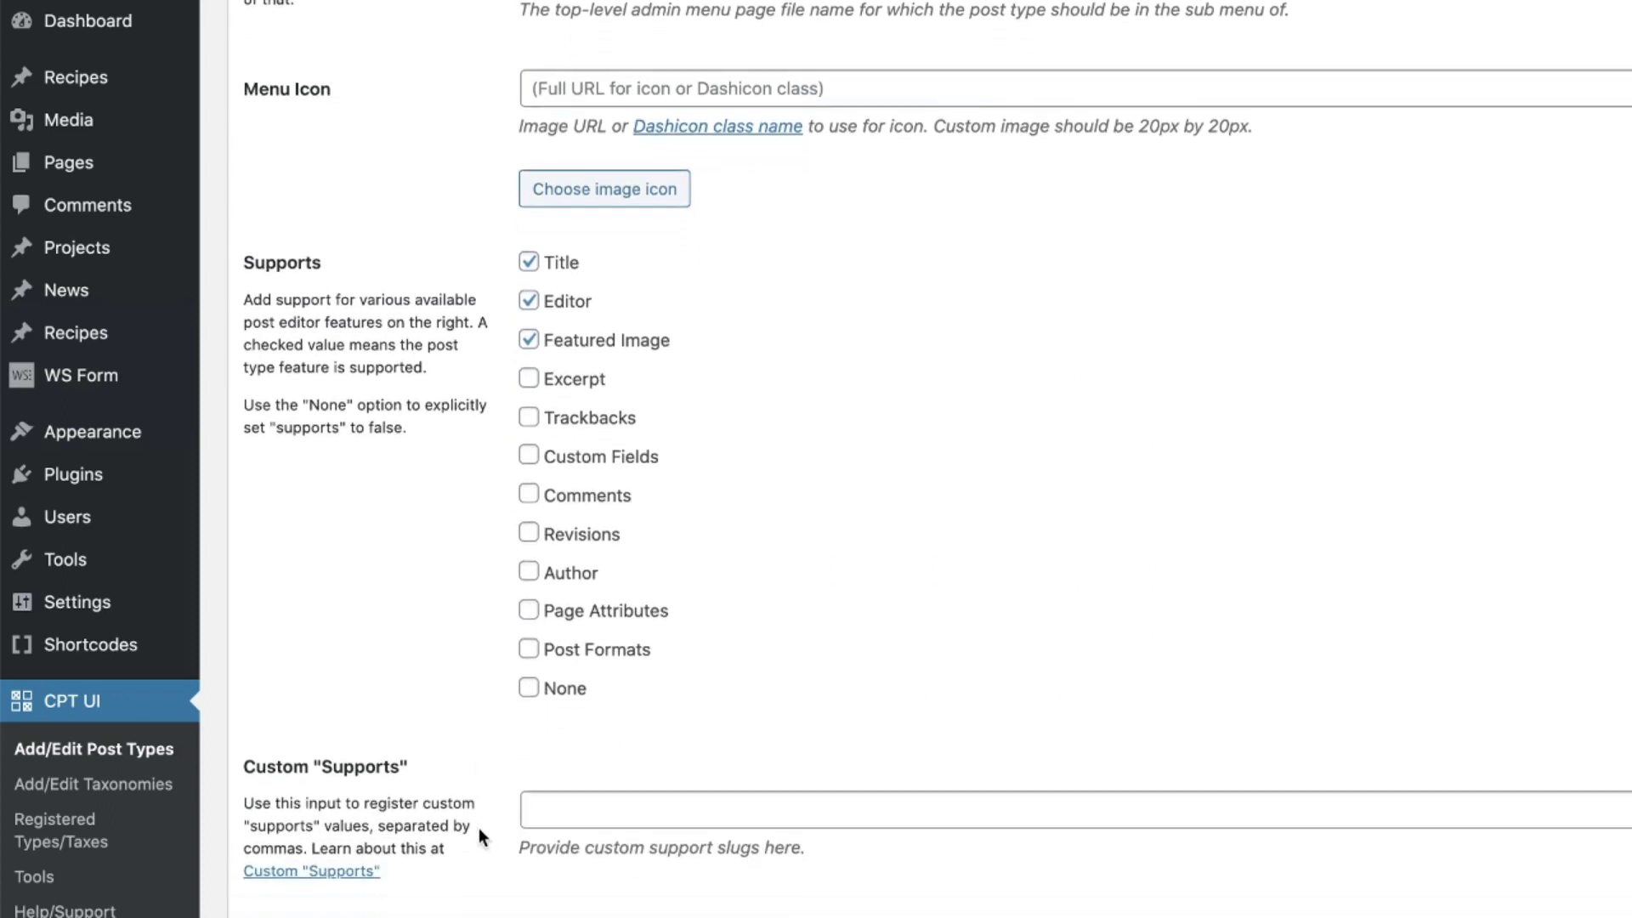
{"action": "scroll", "coordinate": [477, 827], "scroll_direction": "down", "scroll_amount": 5}
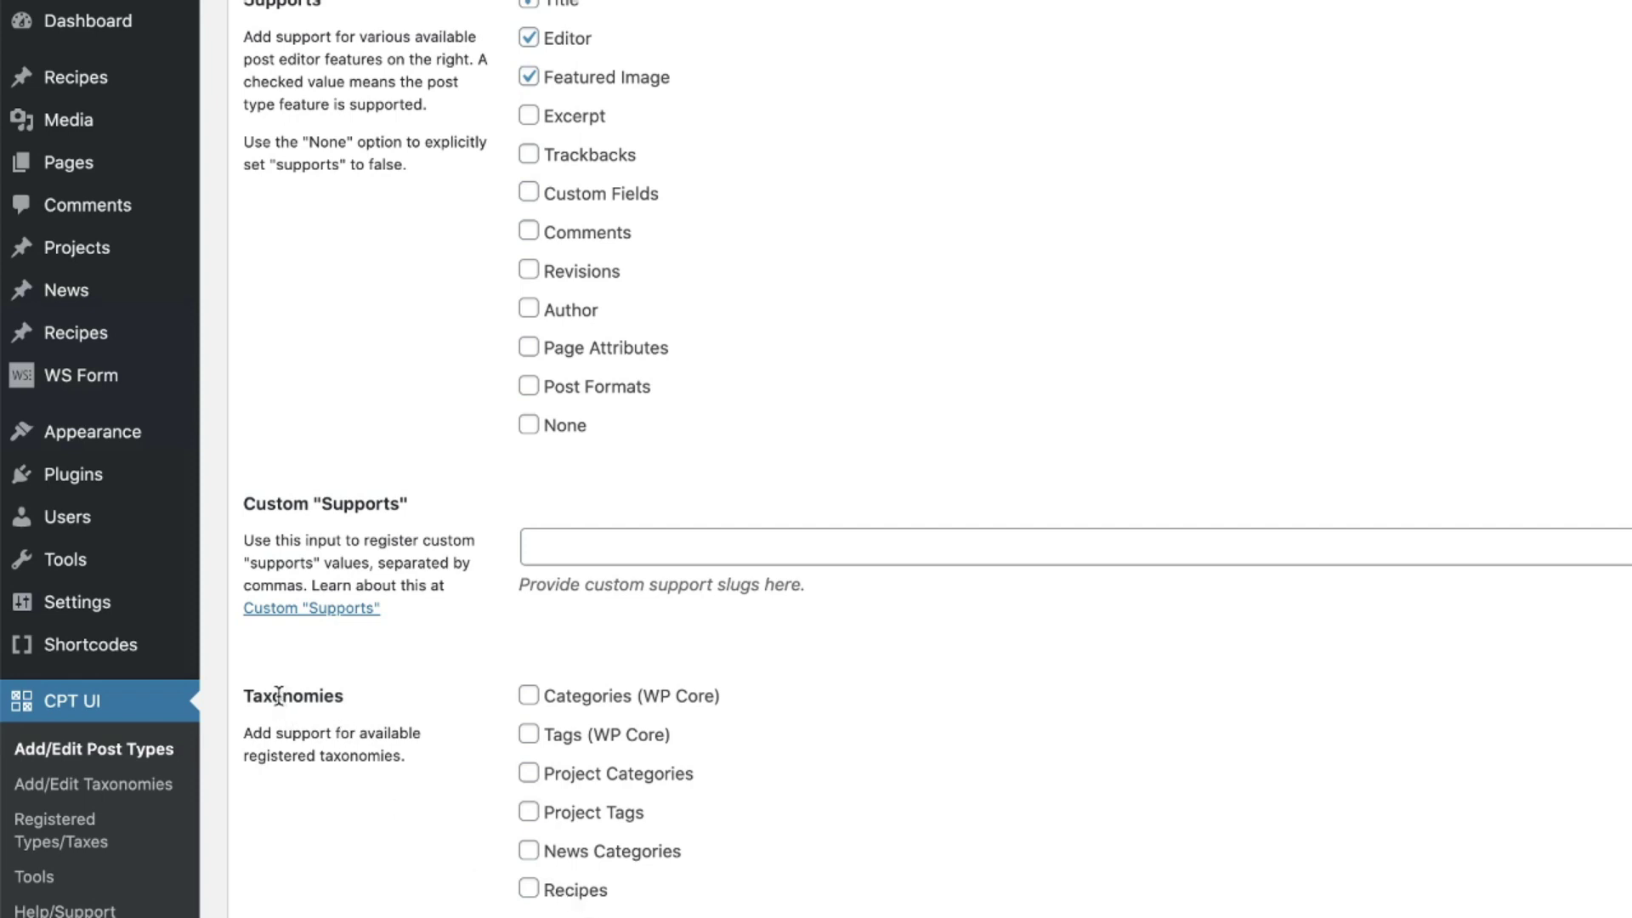
{"action": "left_click", "coordinate": [528, 887]}
{"action": "scroll", "coordinate": [929, 458], "scroll_direction": "down", "scroll_amount": 3}
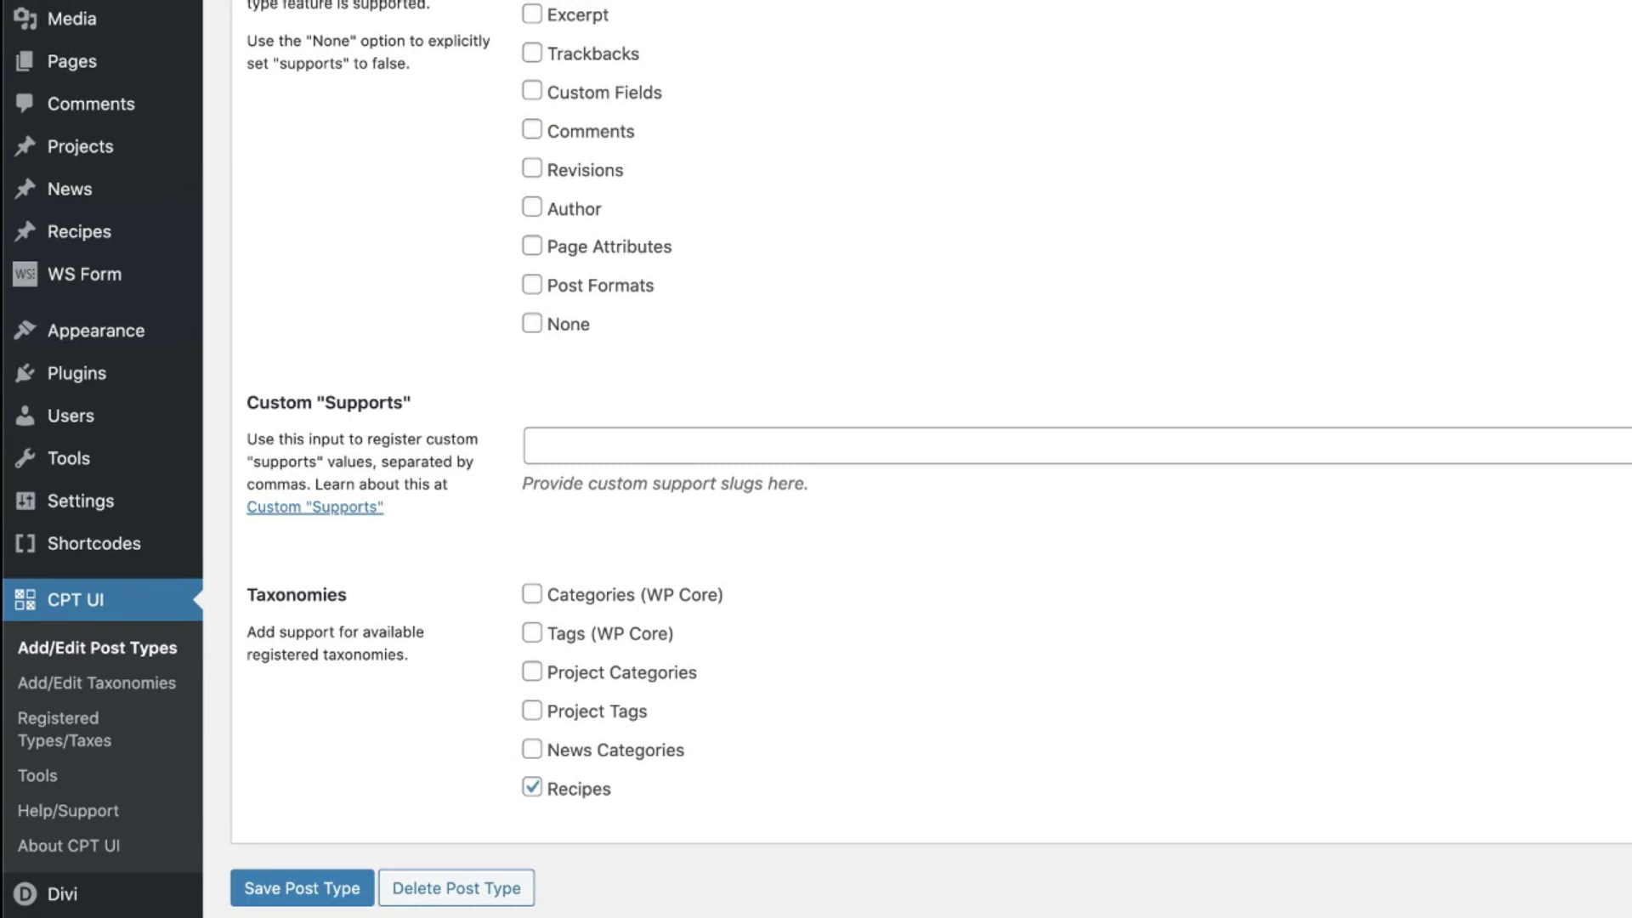
{"action": "left_click", "coordinate": [264, 887]}
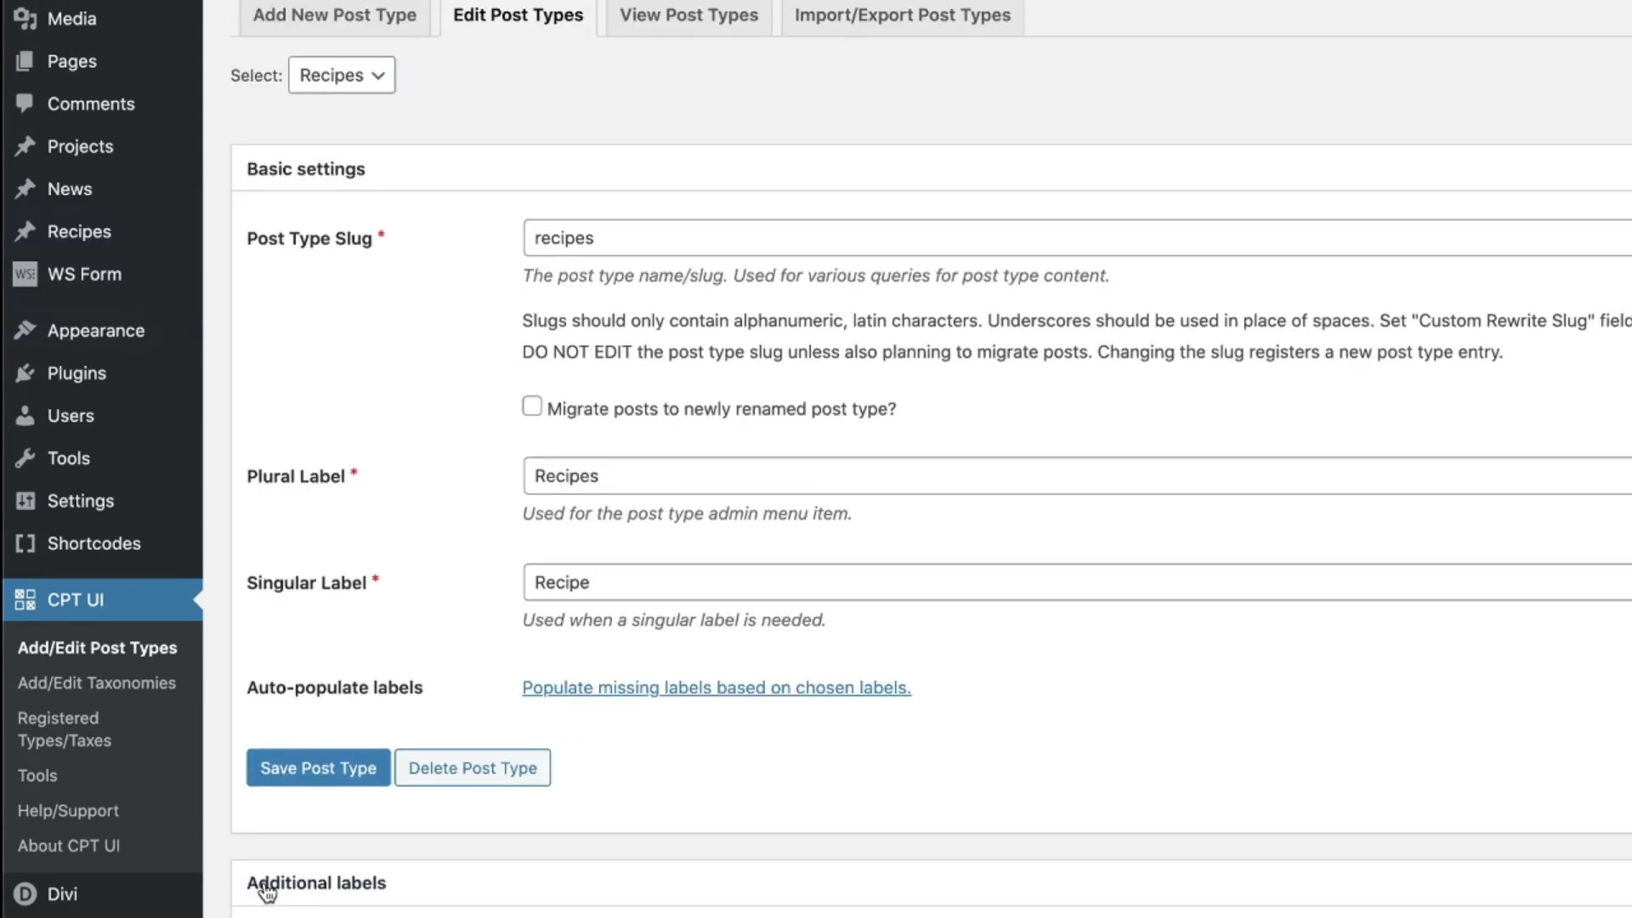
{"action": "mouse_move", "coordinate": [189, 238]}
Step: Change the Recipes taxonomy's labels to 'Recipe Category' and 'Recipe Categories', then save
{"action": "left_click", "coordinate": [131, 684]}
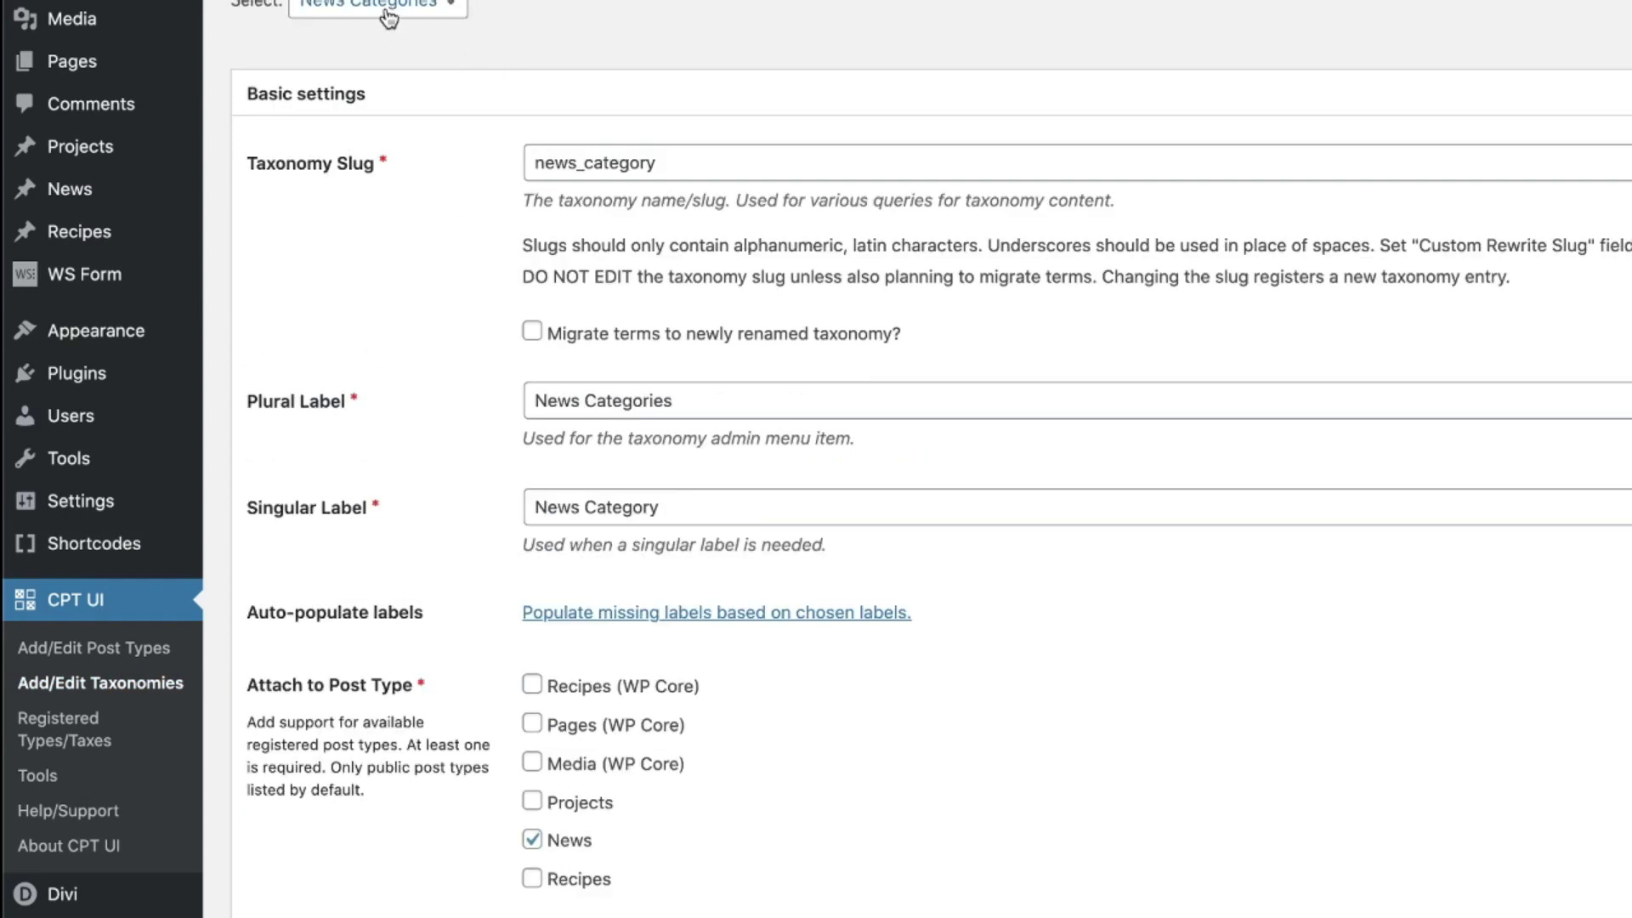
{"action": "left_click", "coordinate": [388, 15]}
{"action": "left_click", "coordinate": [384, 34]}
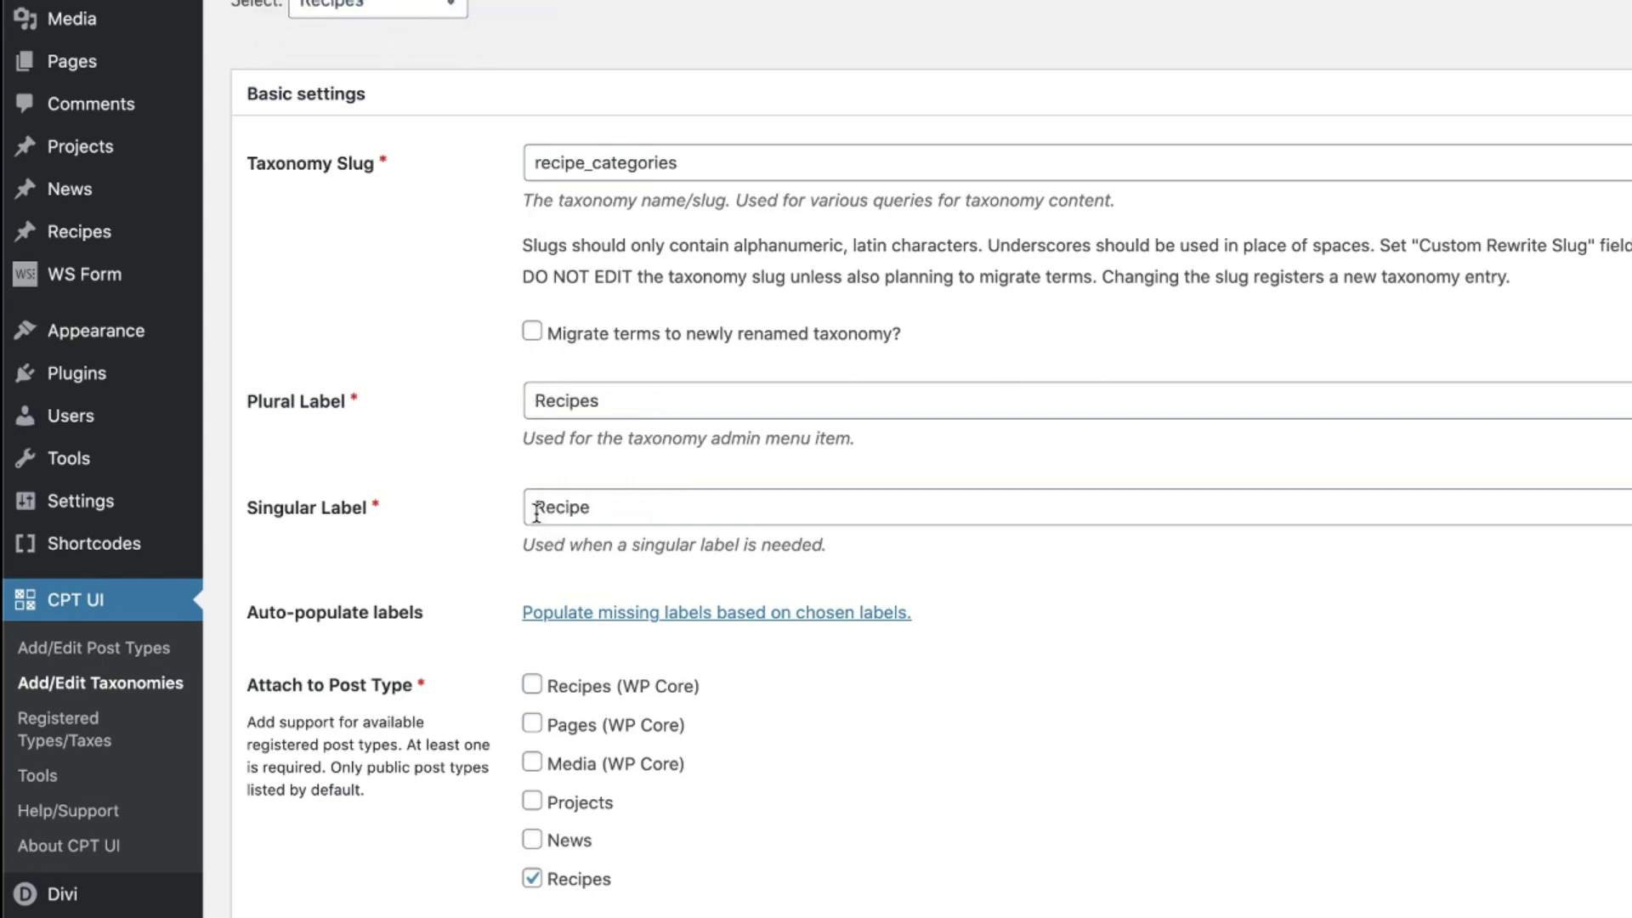
{"action": "left_click", "coordinate": [626, 508]}
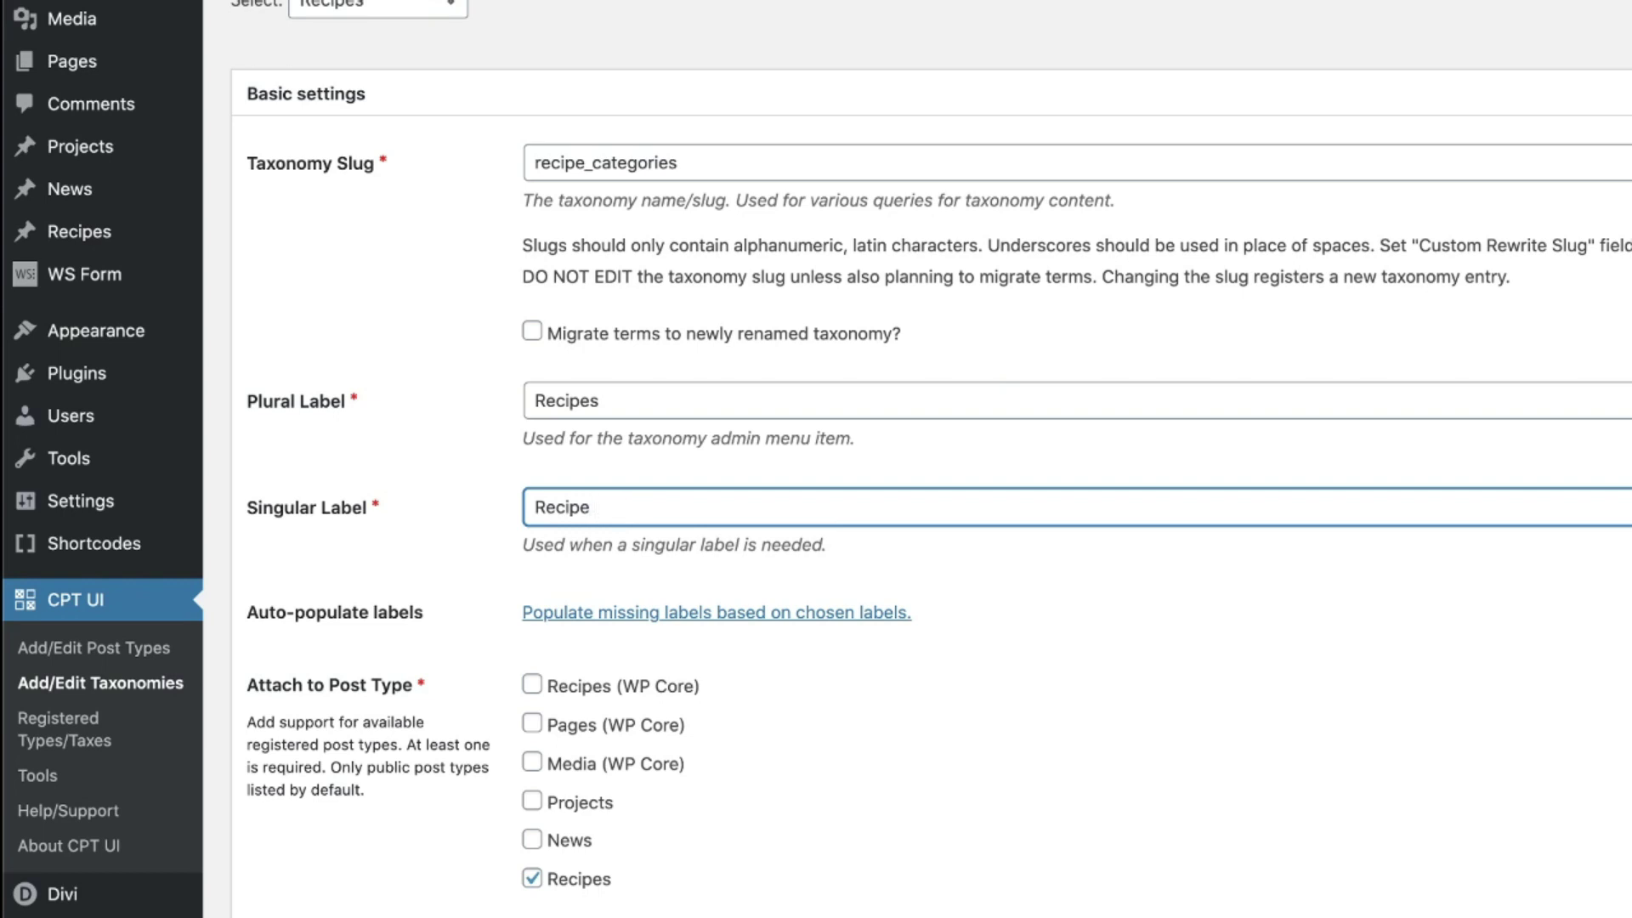
{"action": "type", "text": "Category"}
{"action": "left_click", "coordinate": [655, 392]}
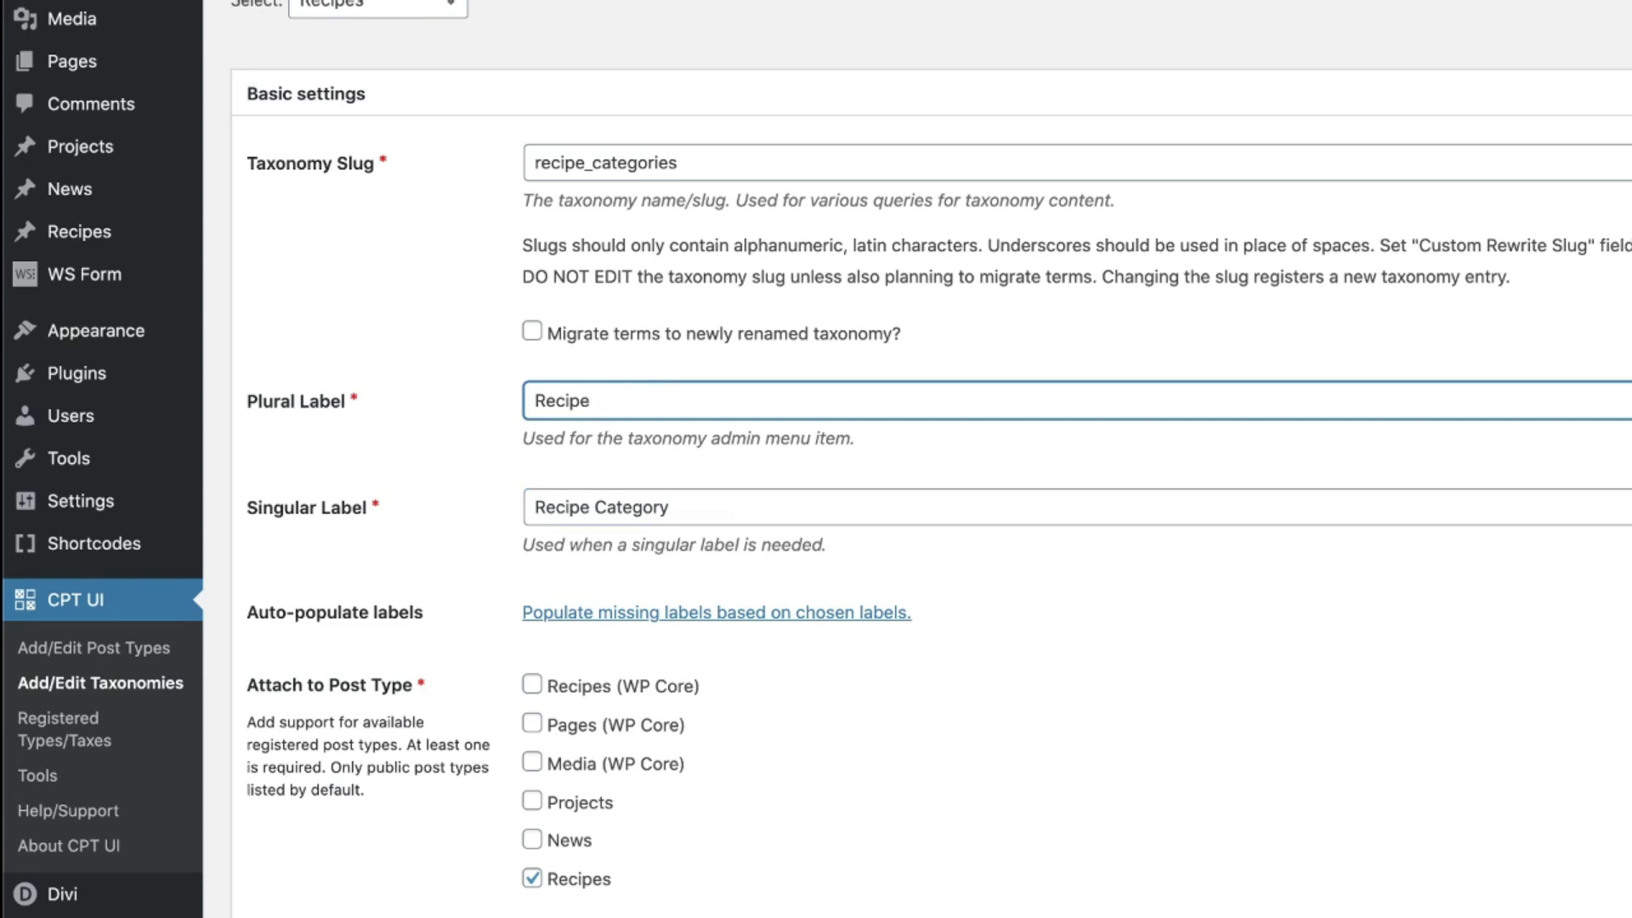
{"action": "type", "text": "Categories"}
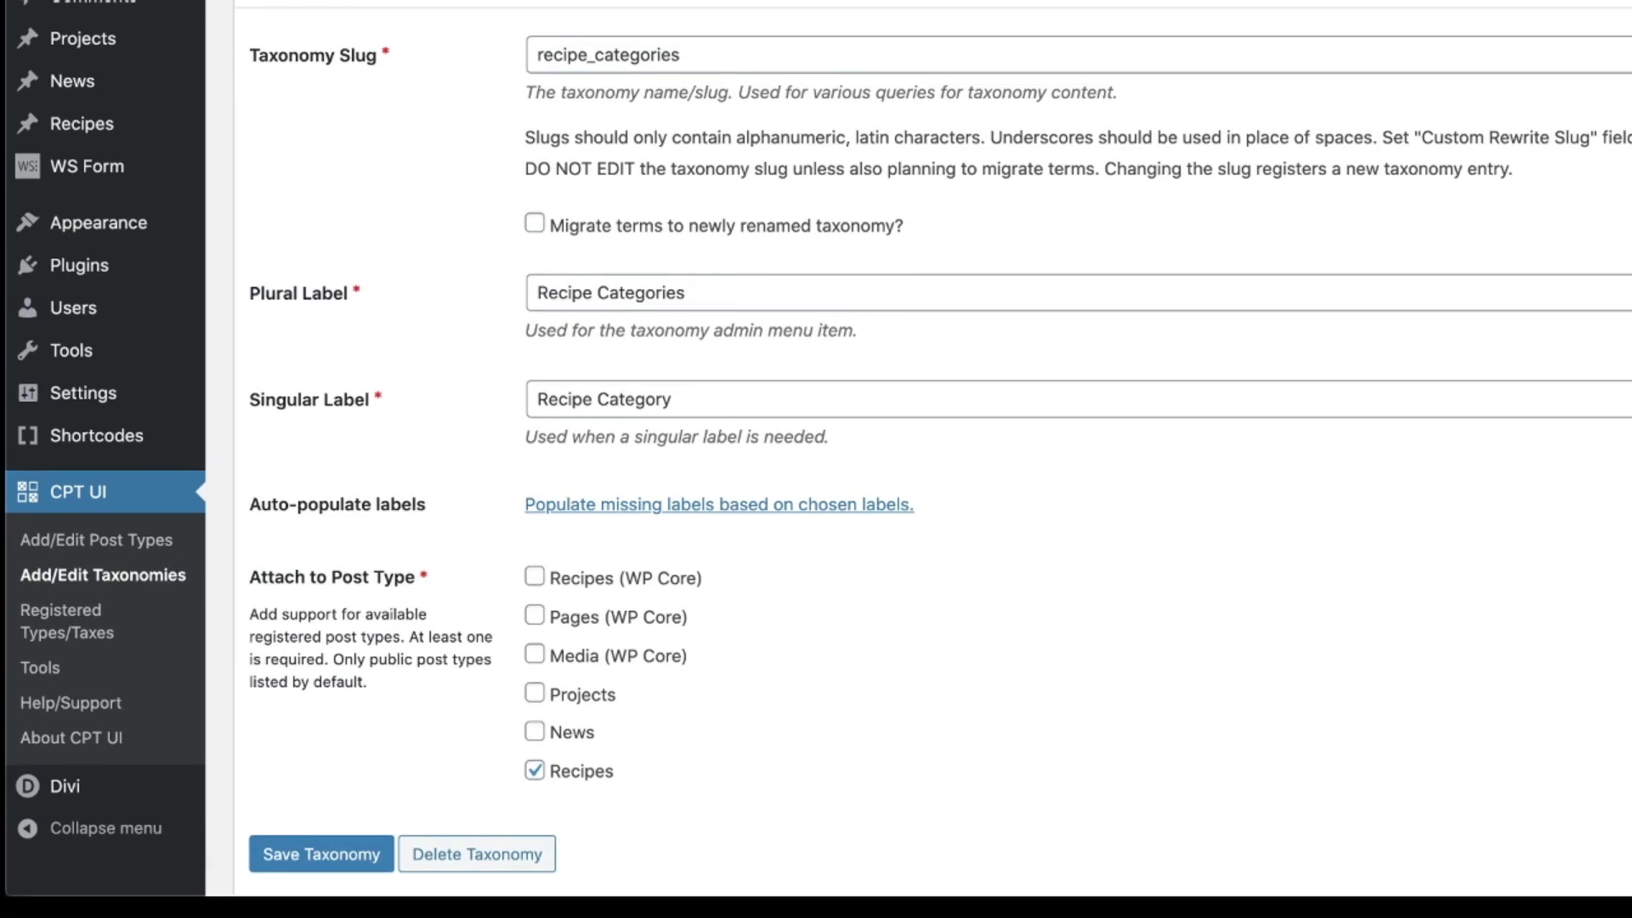
{"action": "left_click", "coordinate": [288, 851]}
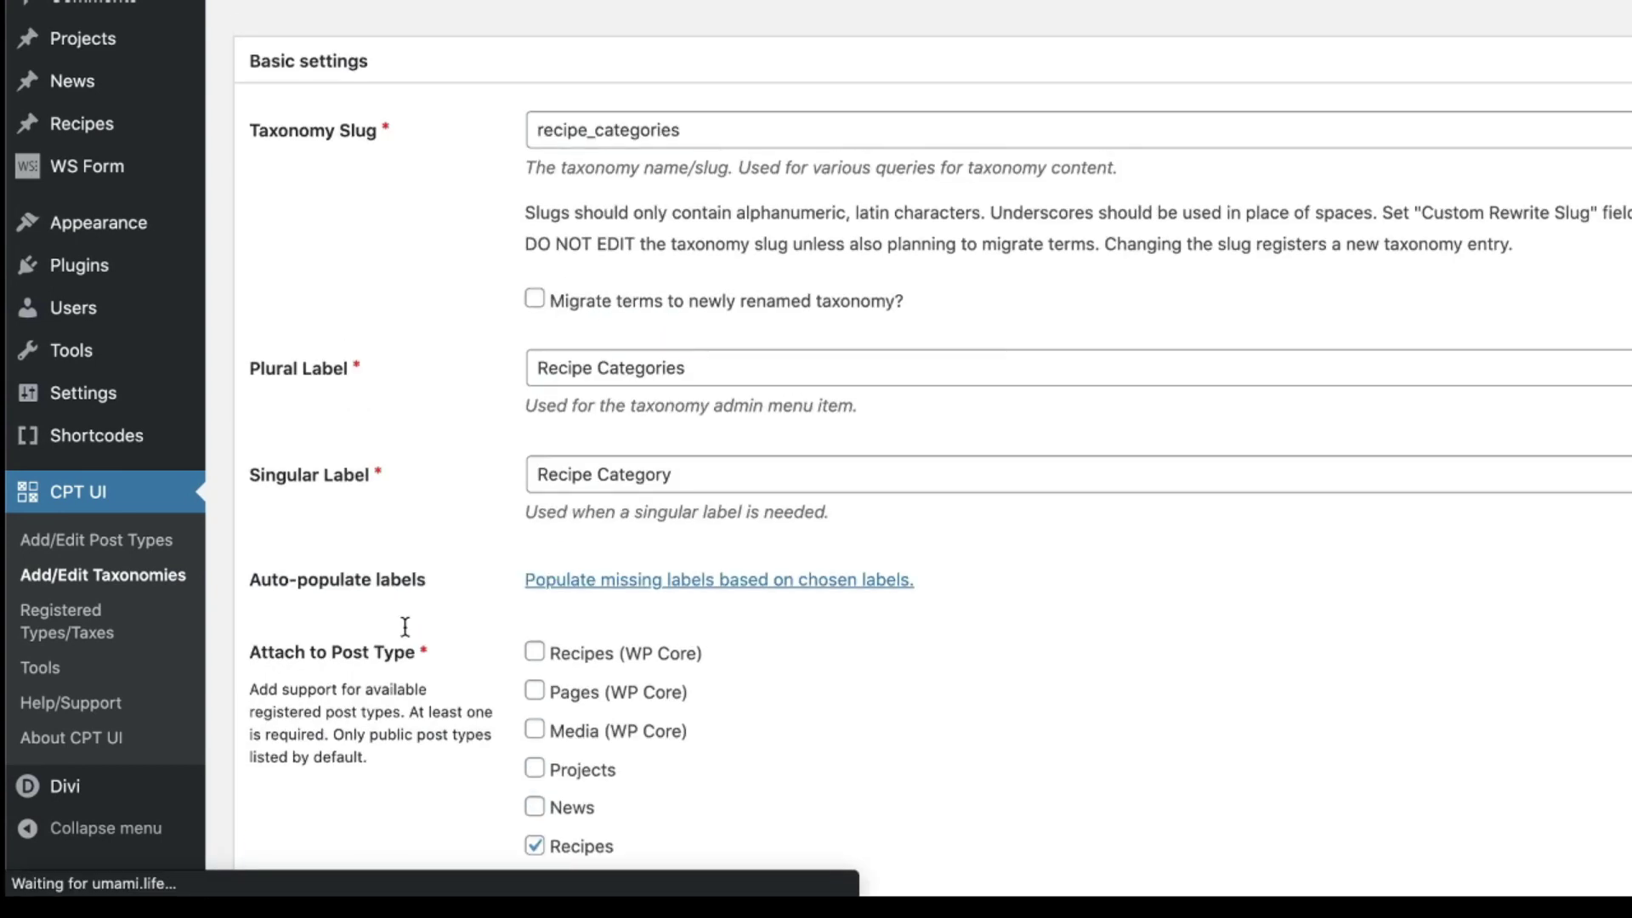
{"action": "mouse_move", "coordinate": [110, 127]}
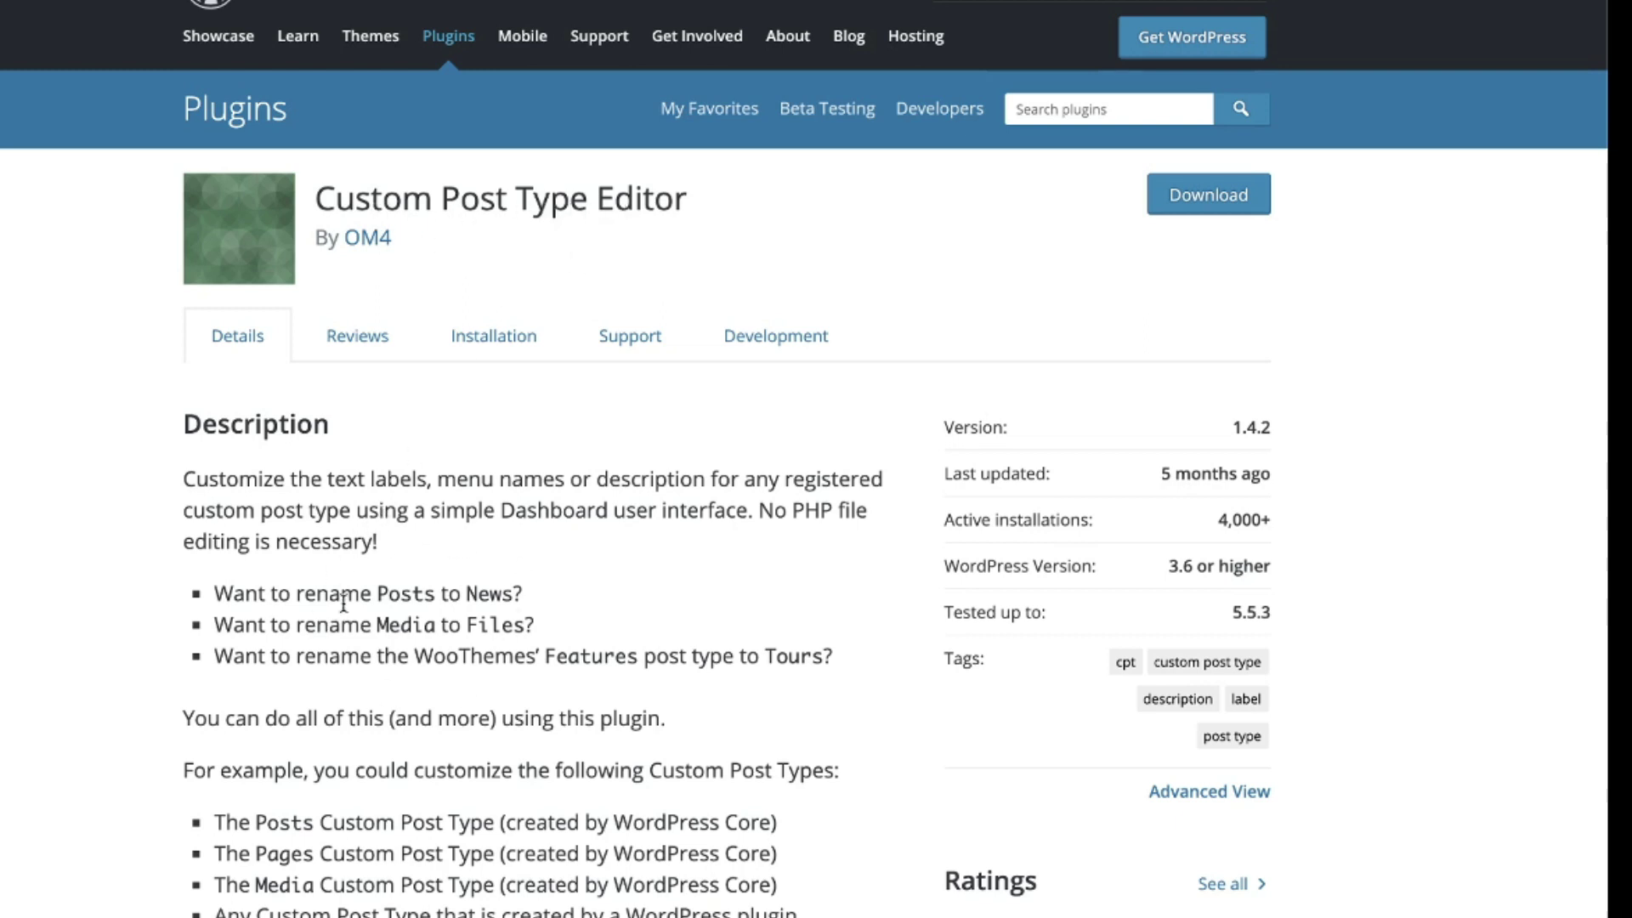
Step: Read the Custom Post Type Editor plugin page and select its full name for copying
{"action": "left_click_drag", "start_coordinate": [359, 599], "coordinate": [536, 610]}
{"action": "left_click", "coordinate": [535, 610]}
{"action": "scroll", "coordinate": [508, 680], "scroll_direction": "down", "scroll_amount": 2}
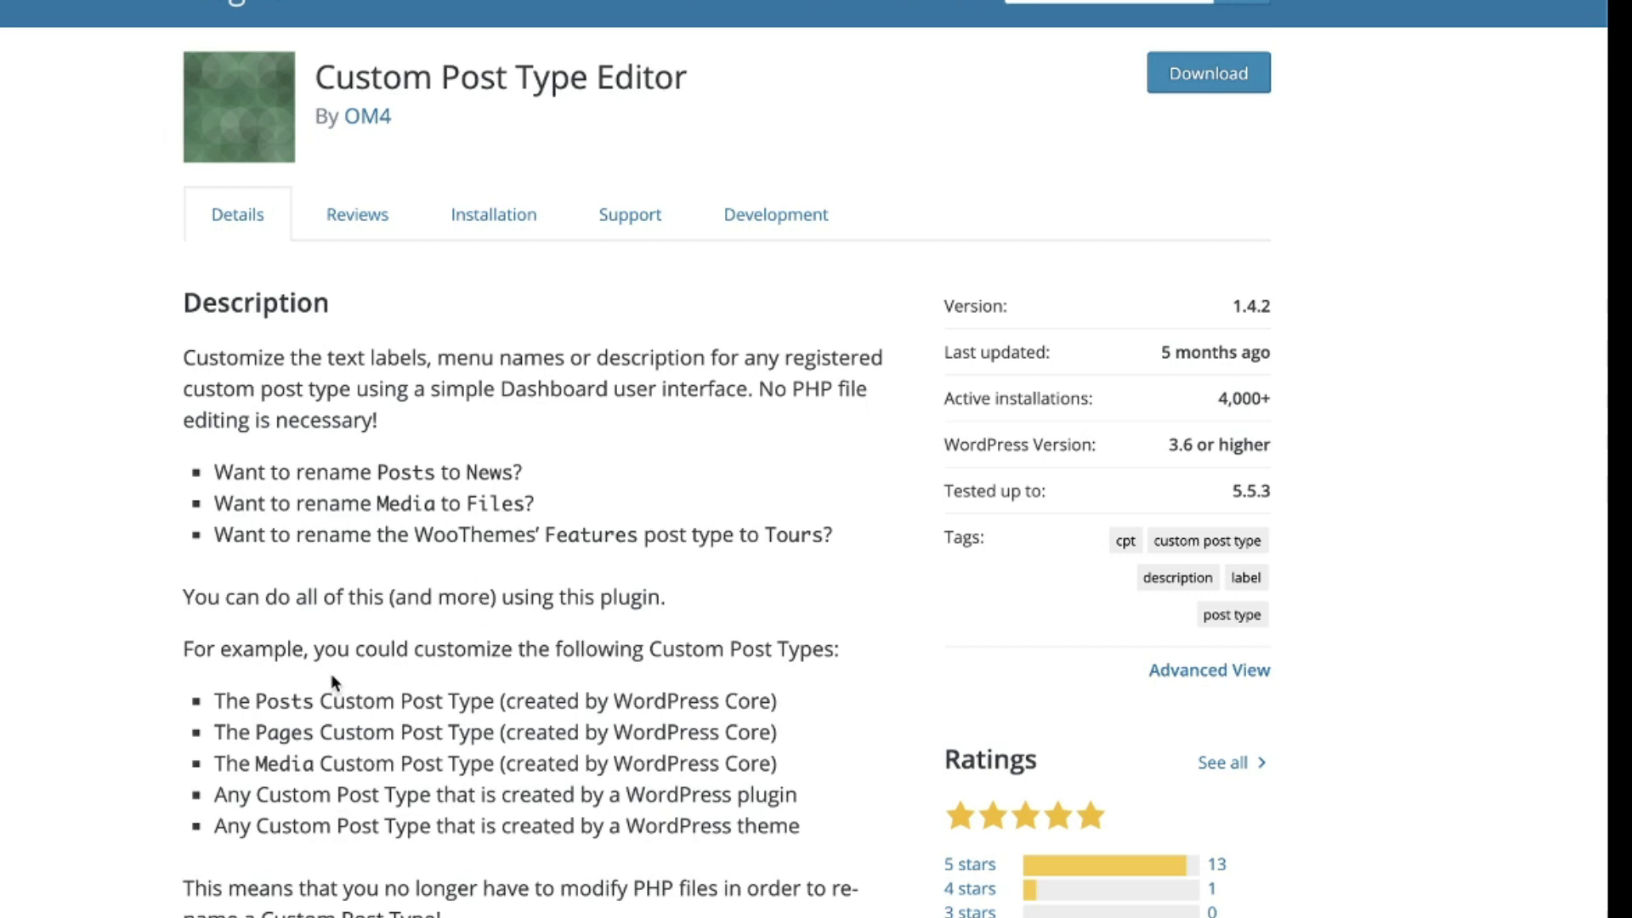
{"action": "scroll", "coordinate": [673, 511], "scroll_direction": "down", "scroll_amount": 1}
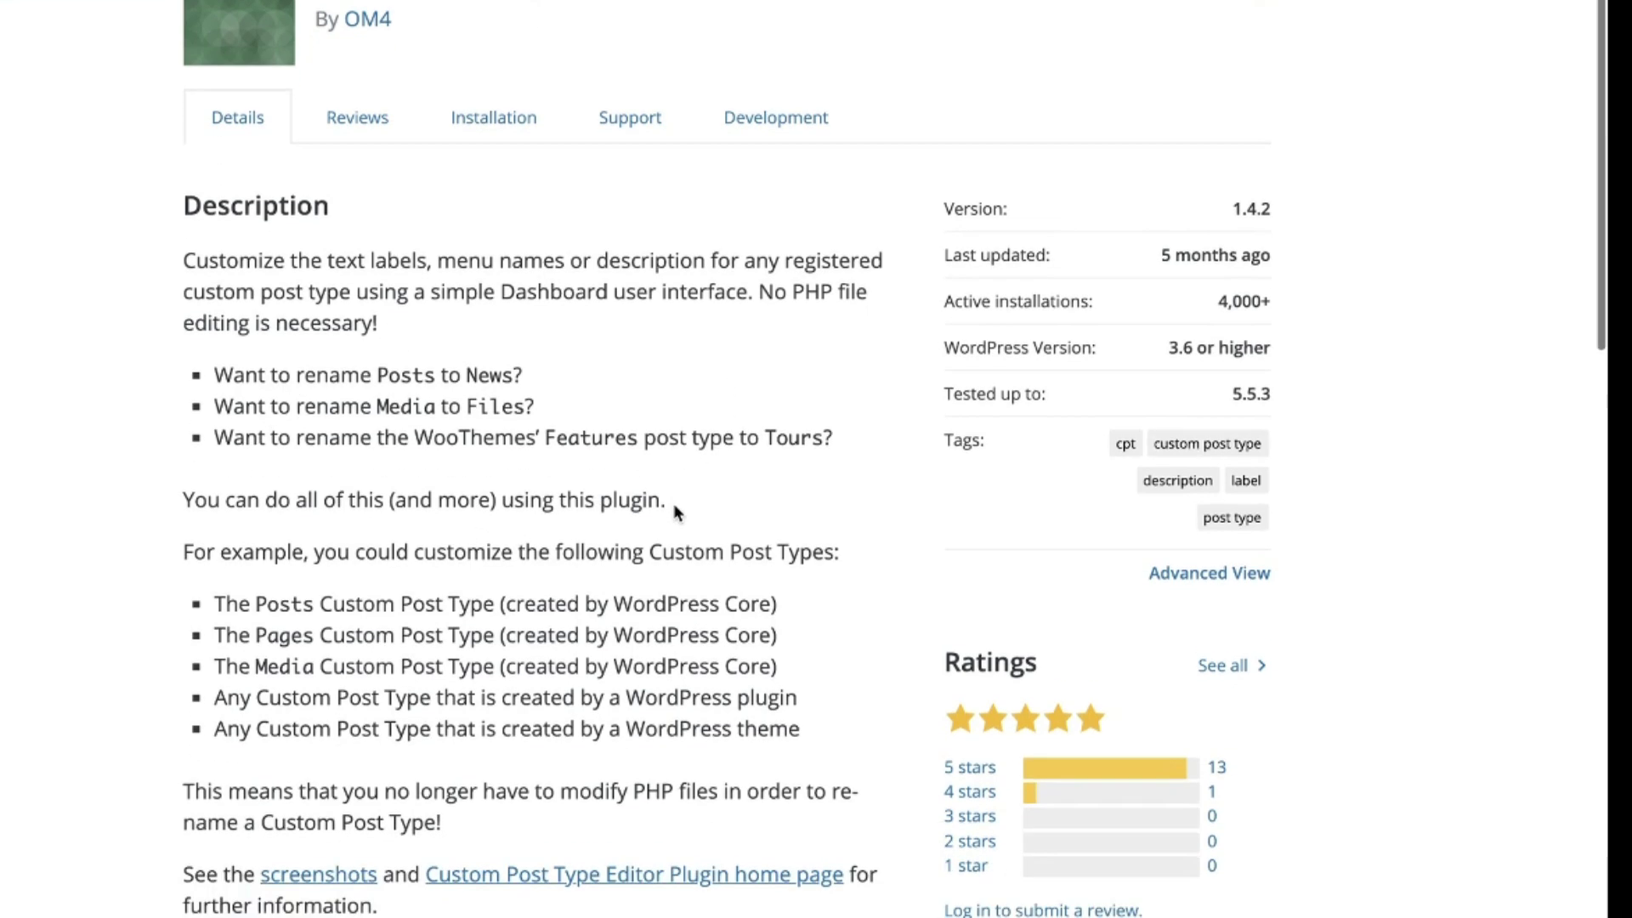
{"action": "scroll", "coordinate": [673, 510], "scroll_direction": "up", "scroll_amount": 3}
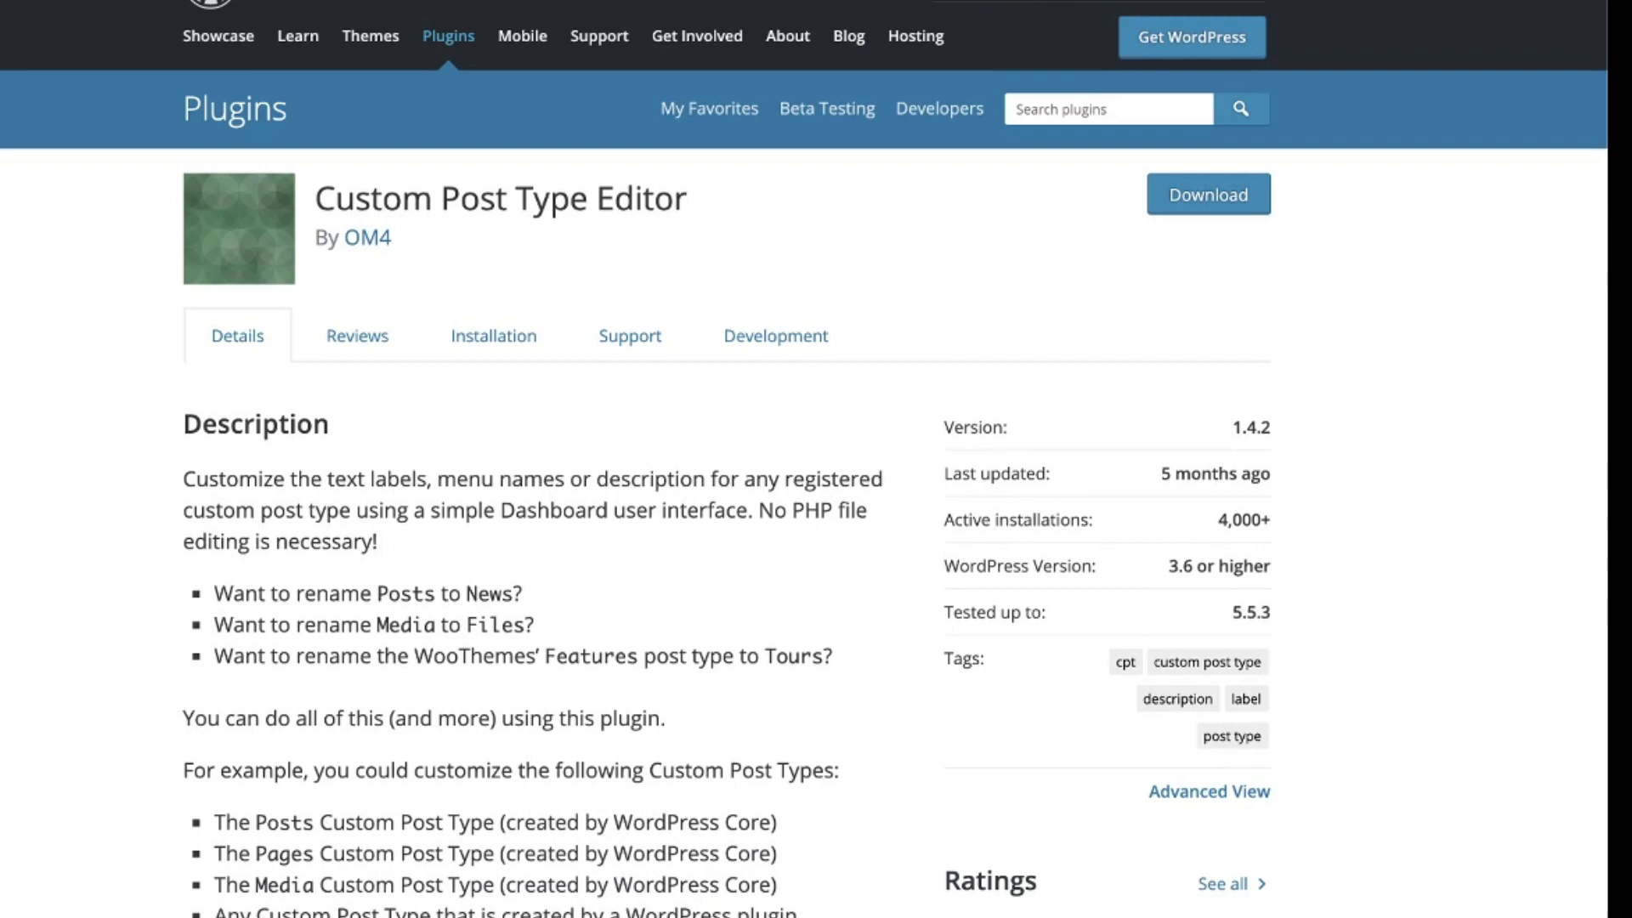
{"action": "scroll", "coordinate": [815, 510], "scroll_direction": "up", "scroll_amount": 1}
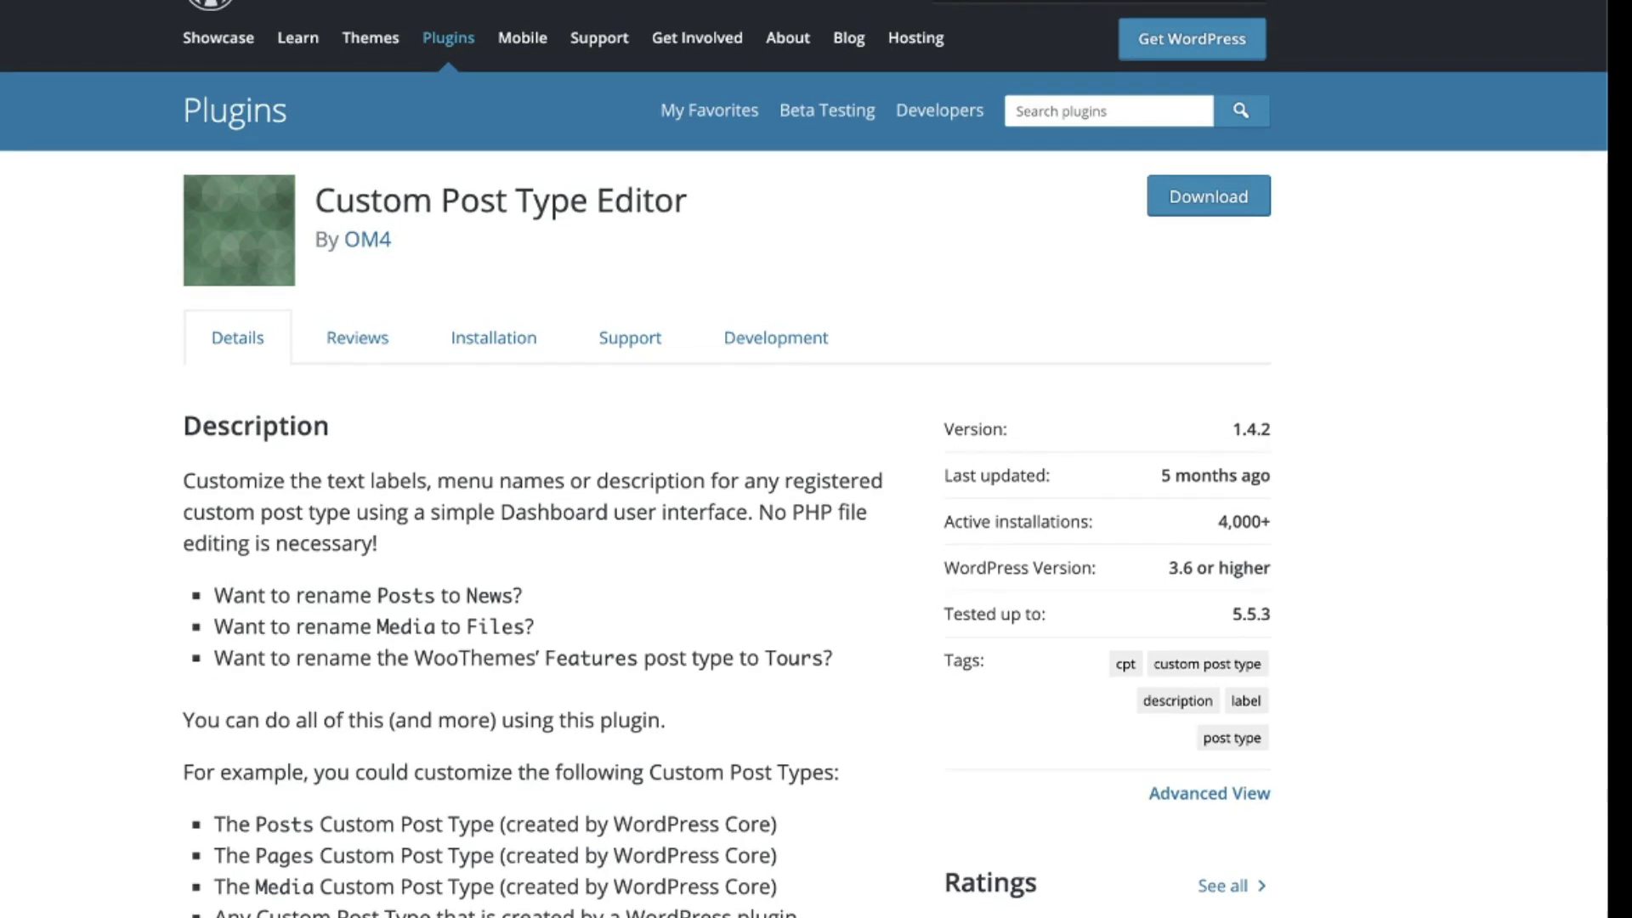
{"action": "triple_click", "coordinate": [408, 191]}
{"action": "key", "text": "super+c"}
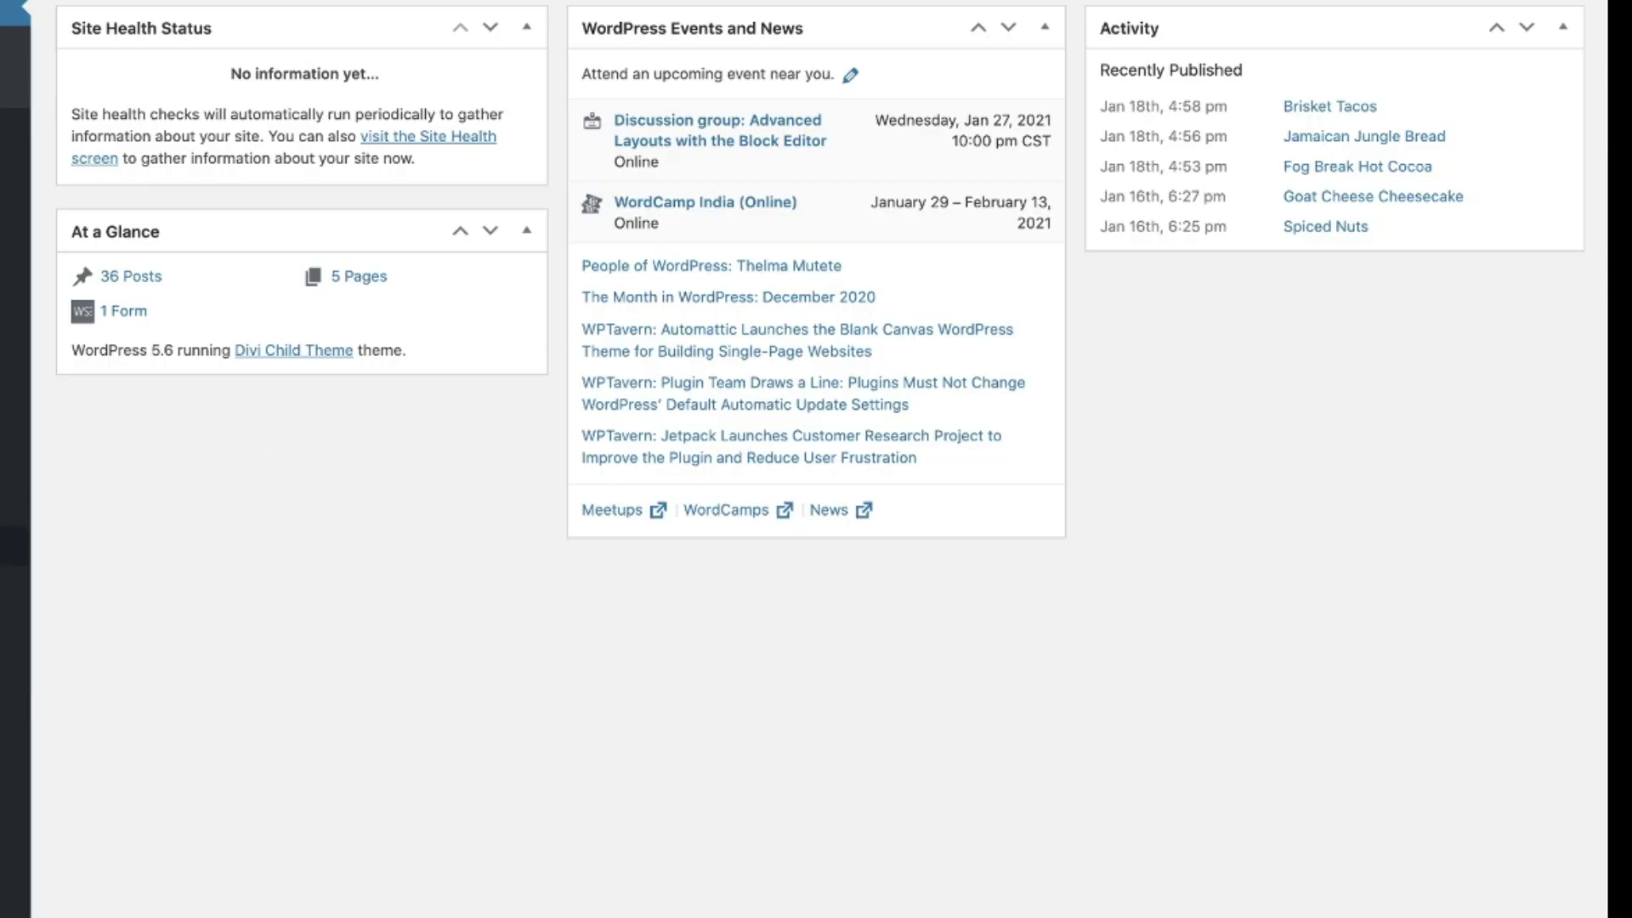
Step: Search for the pasted name 'Custom Post Type Editor', then install and activate it
{"action": "left_click", "coordinate": [126, 464]}
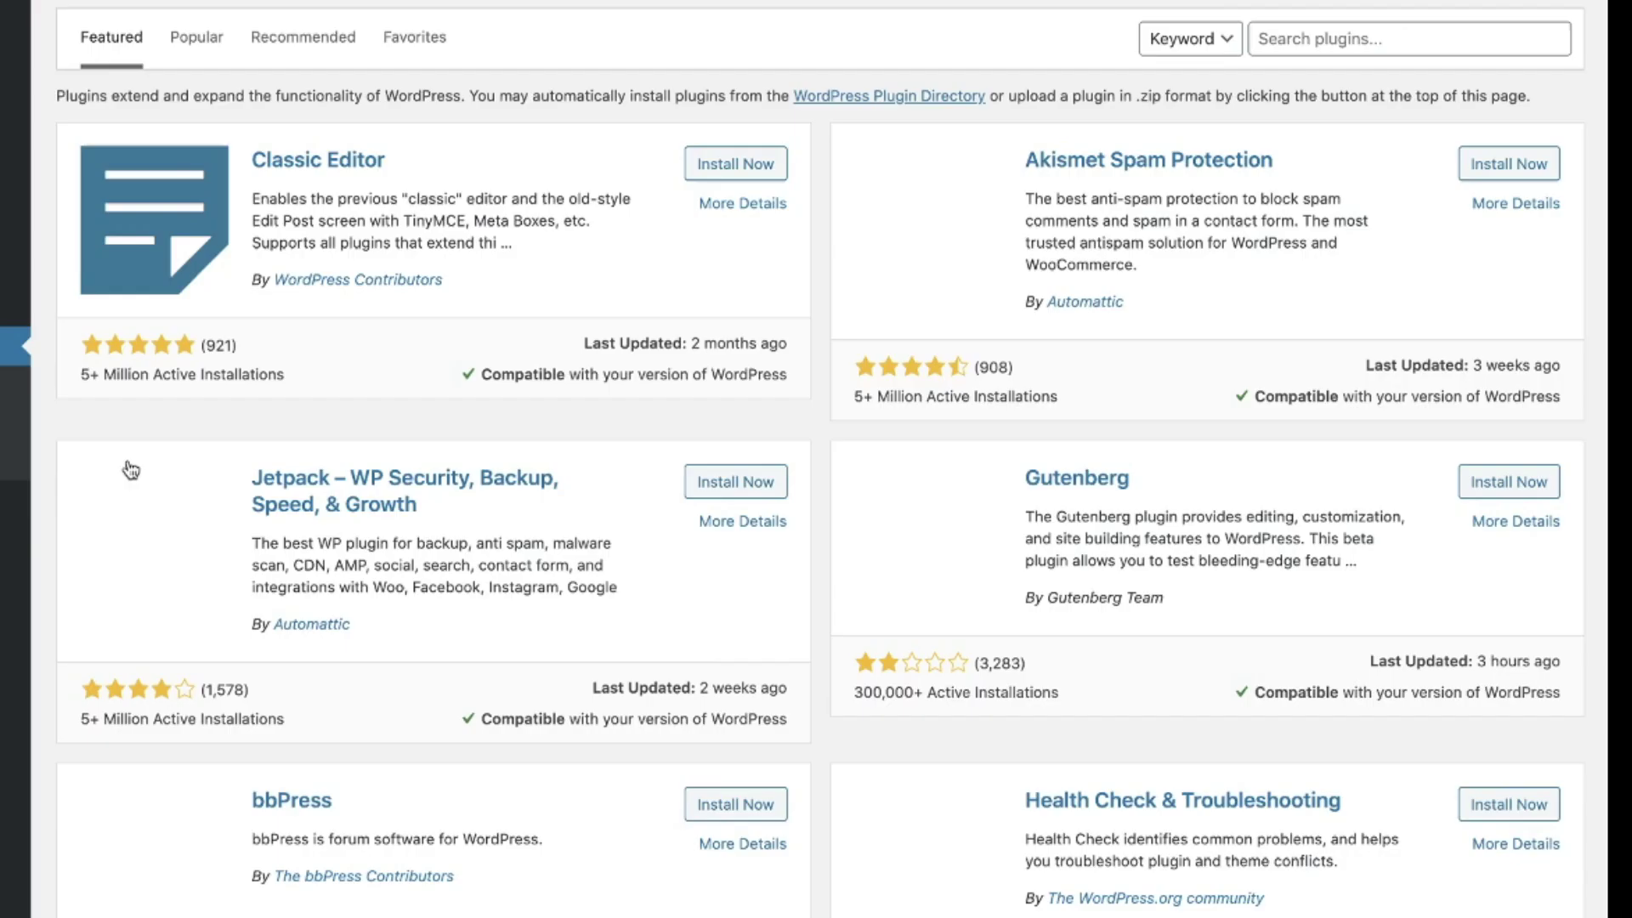
{"action": "left_click", "coordinate": [1370, 39]}
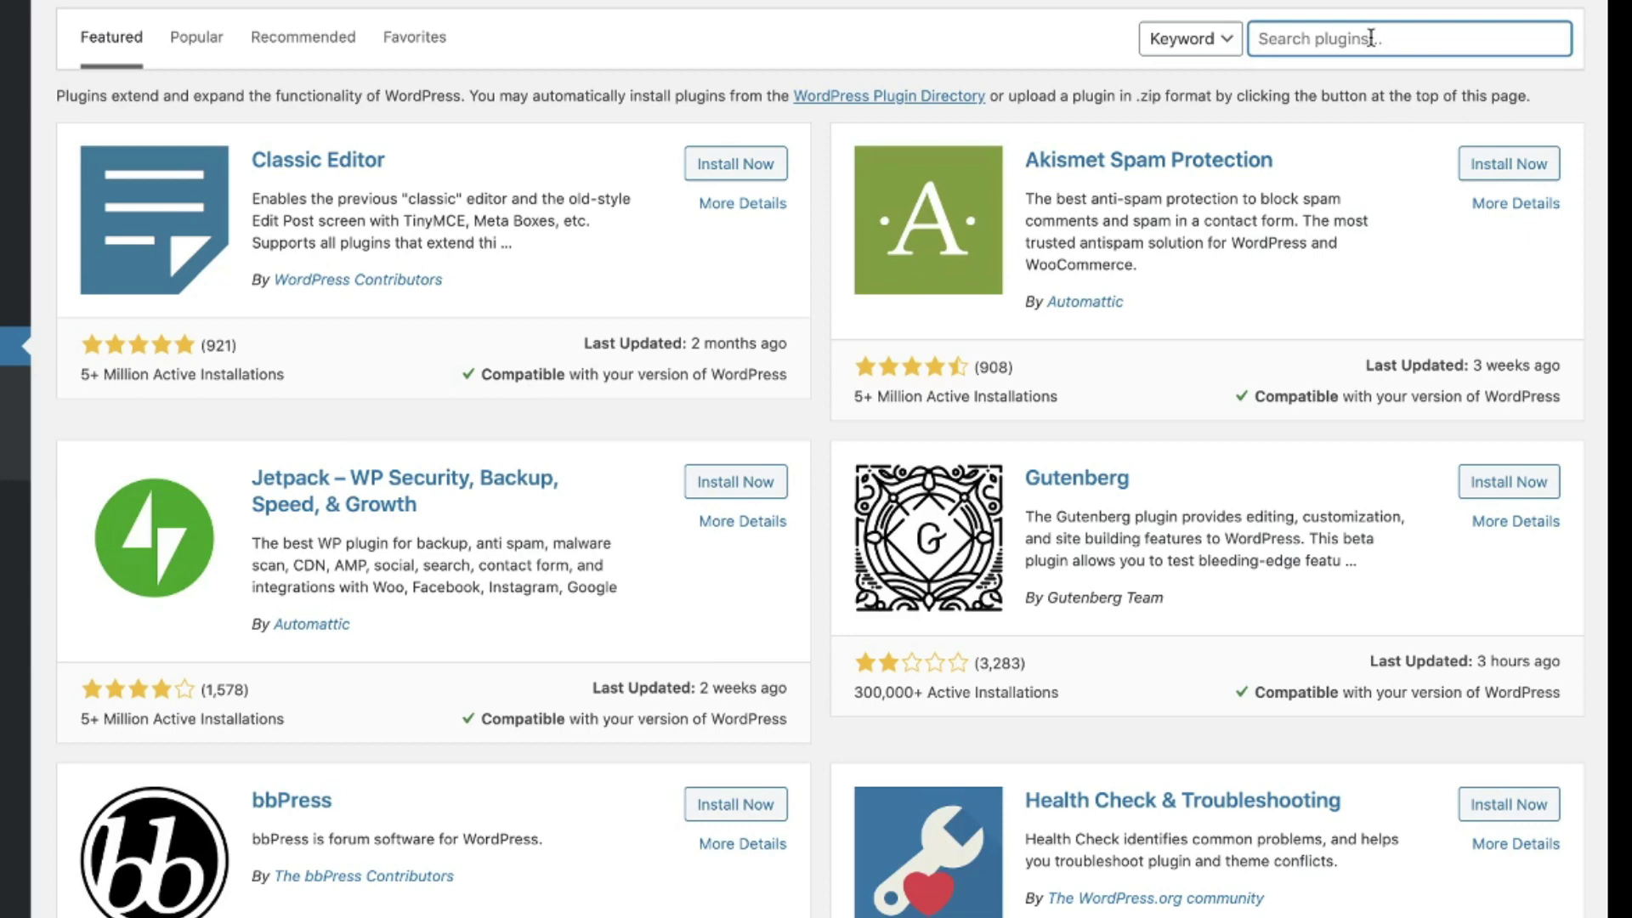
{"action": "key", "text": "super+v"}
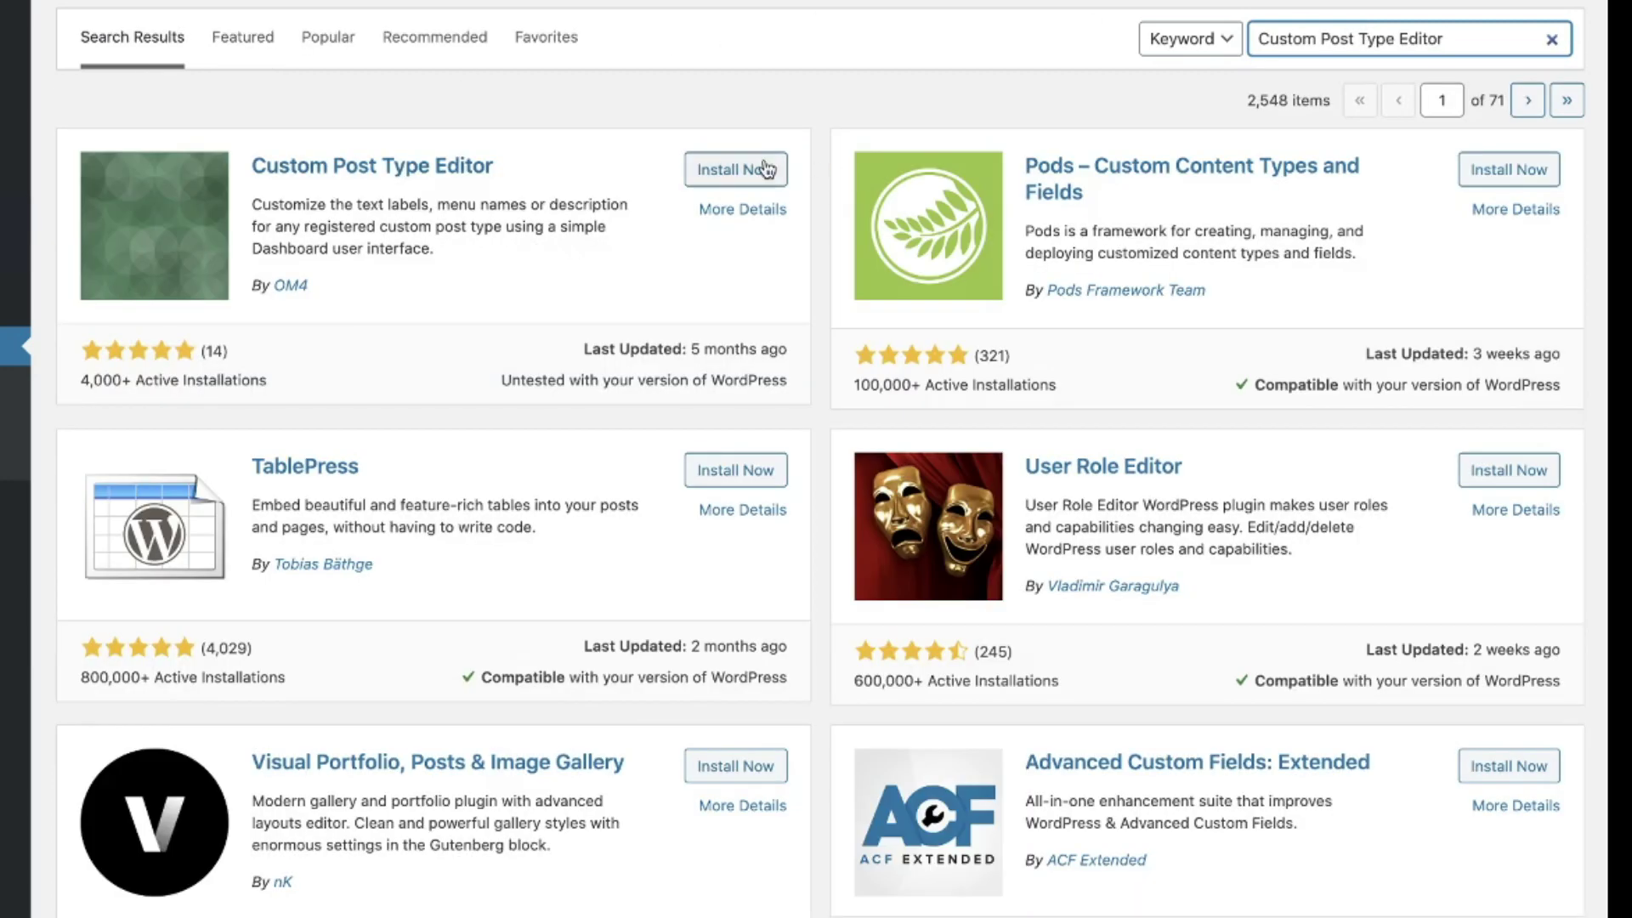
{"action": "left_click", "coordinate": [736, 170]}
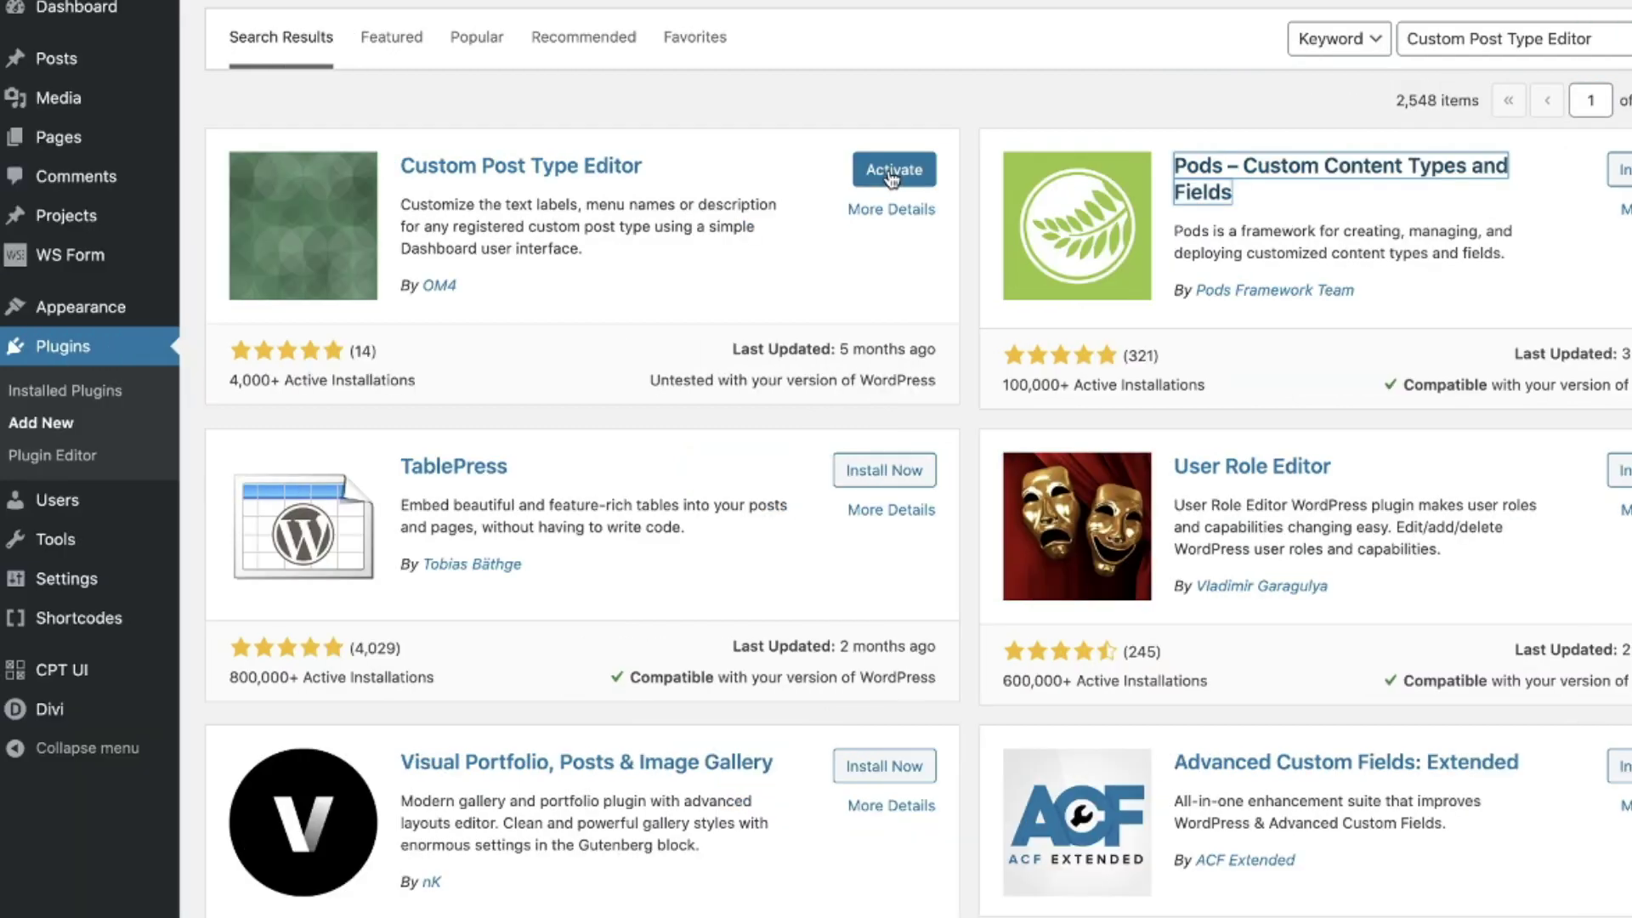
{"action": "left_click", "coordinate": [889, 178]}
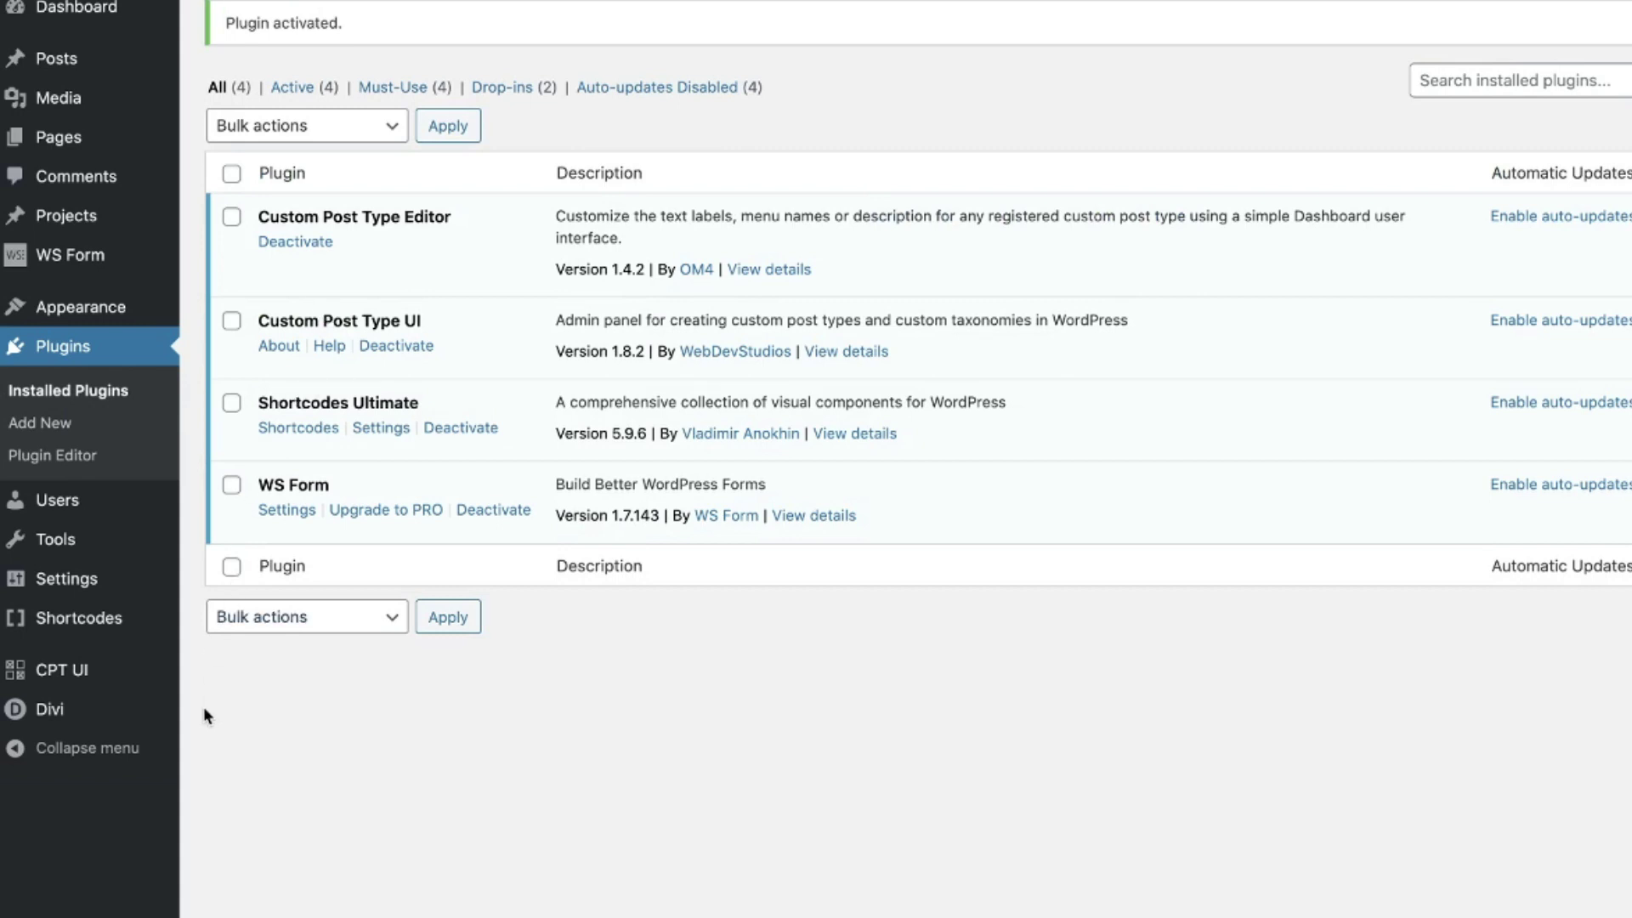
Step: Go to Settings > Custom Post Types to see the post types available for relabelling
{"action": "mouse_move", "coordinate": [118, 549]}
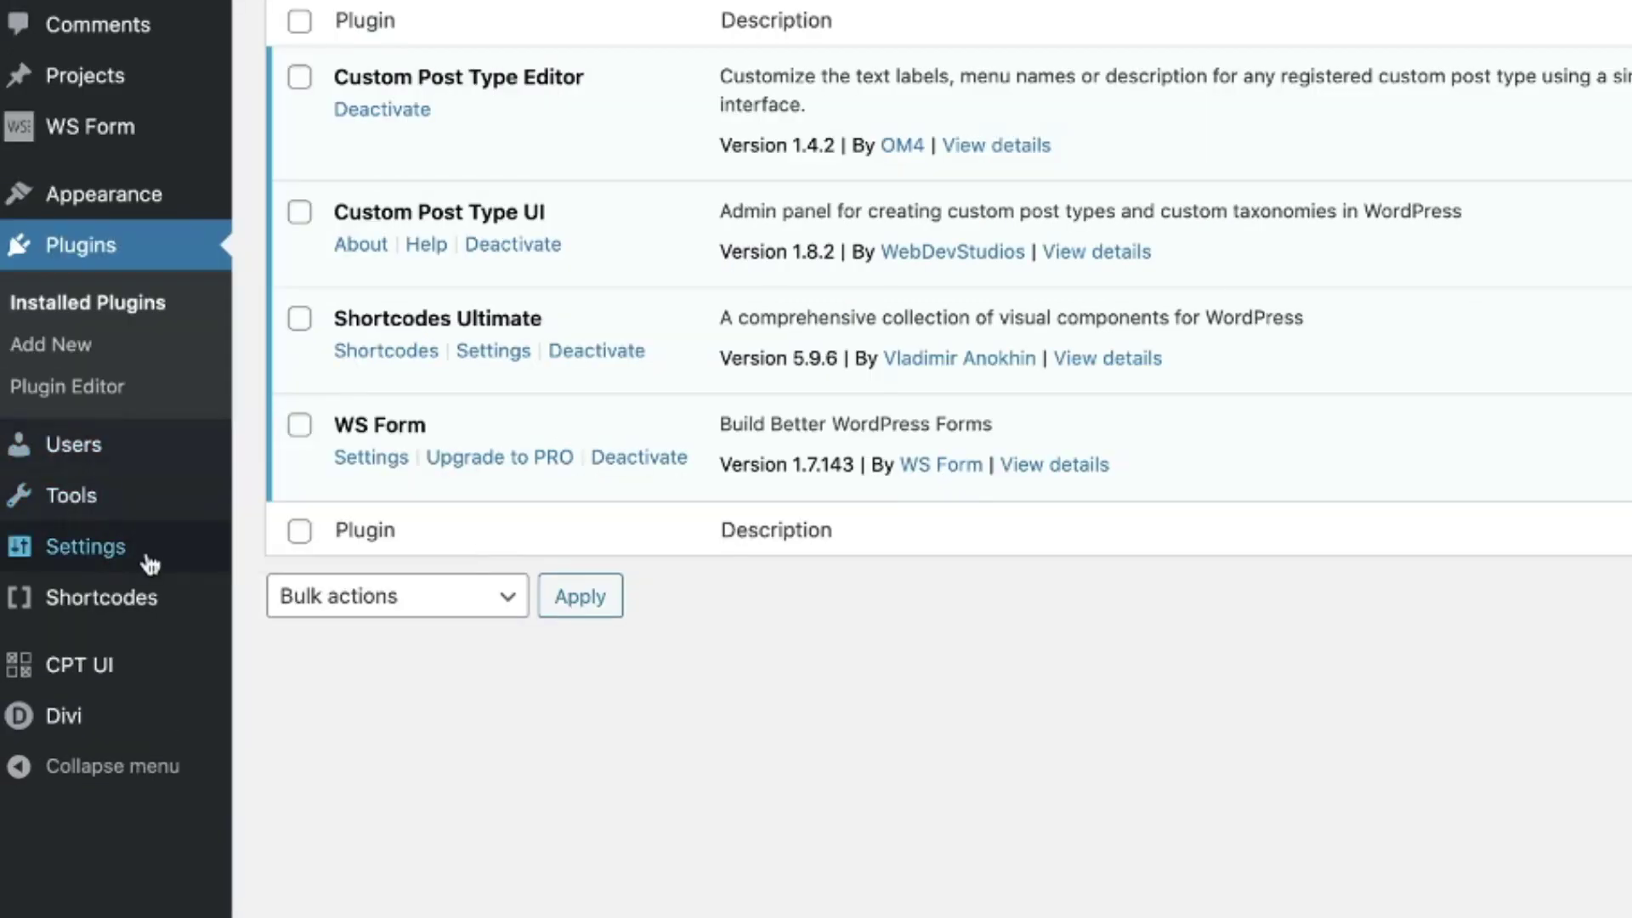
{"action": "mouse_move", "coordinate": [115, 584]}
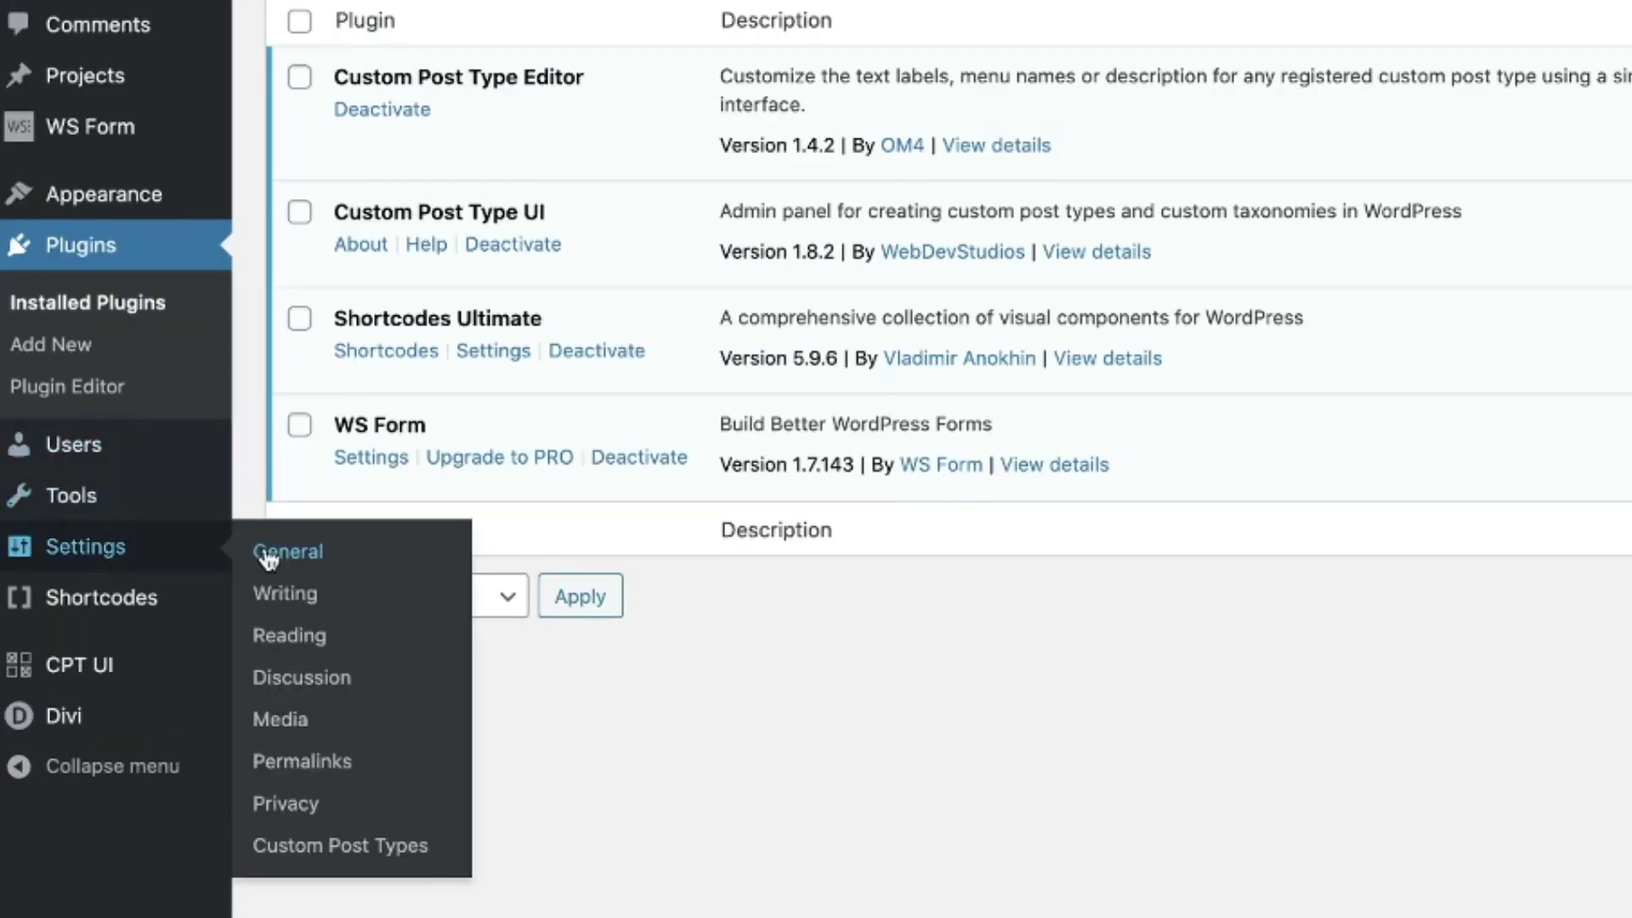
{"action": "left_click", "coordinate": [306, 846]}
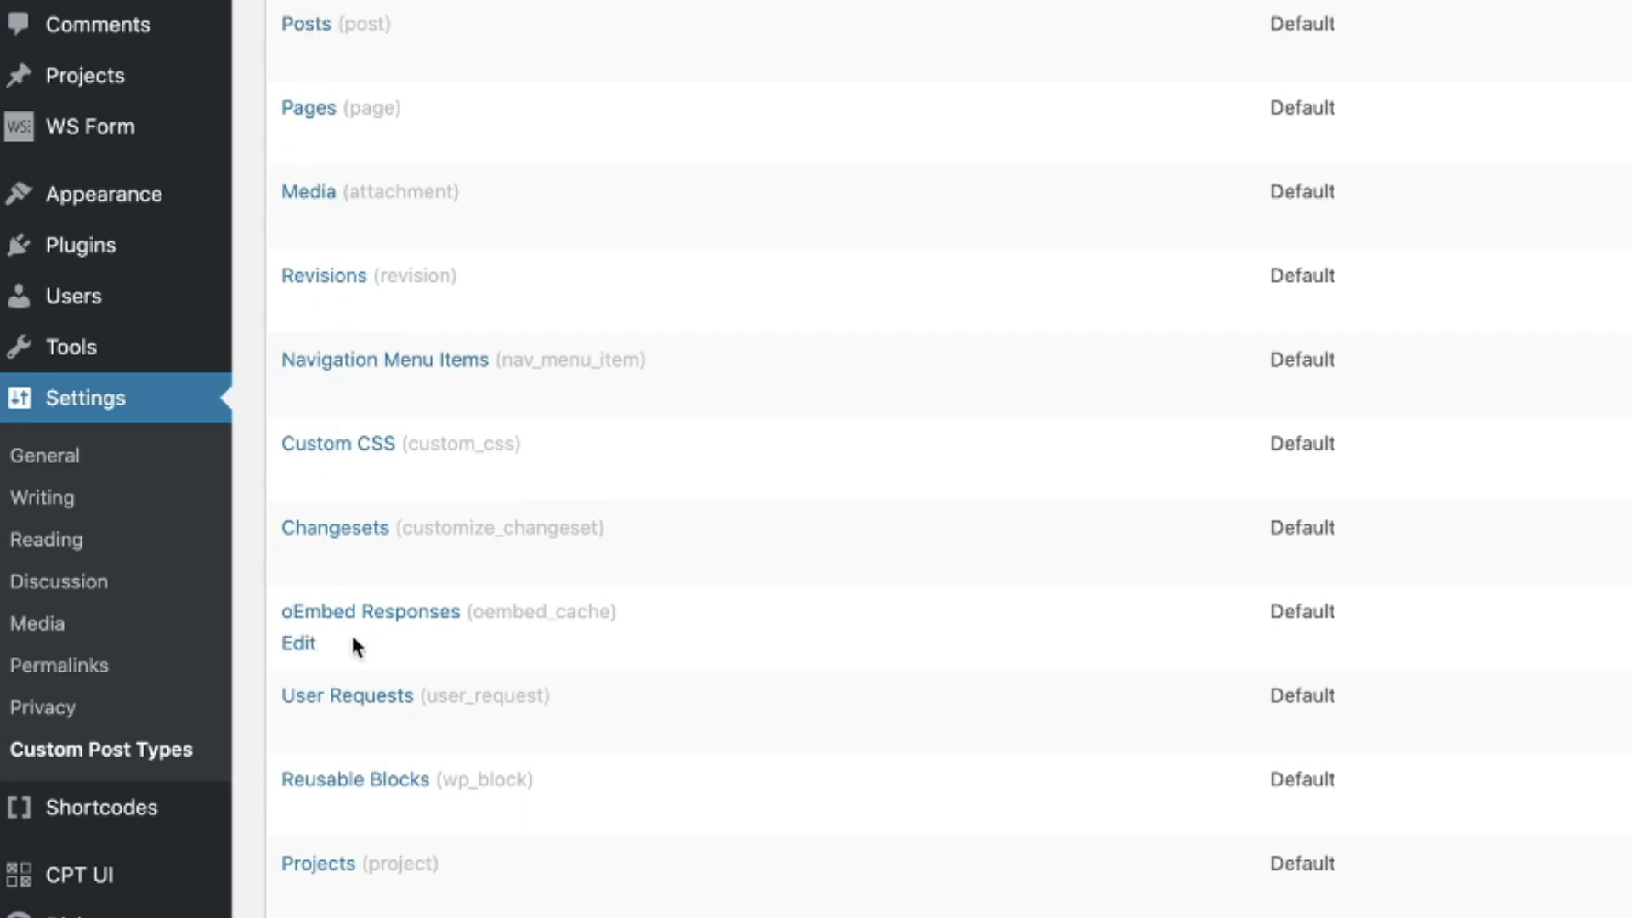
Step: Rename the Posts type's plural name to Recipes and singular name to Recipe
{"action": "left_click", "coordinate": [299, 58]}
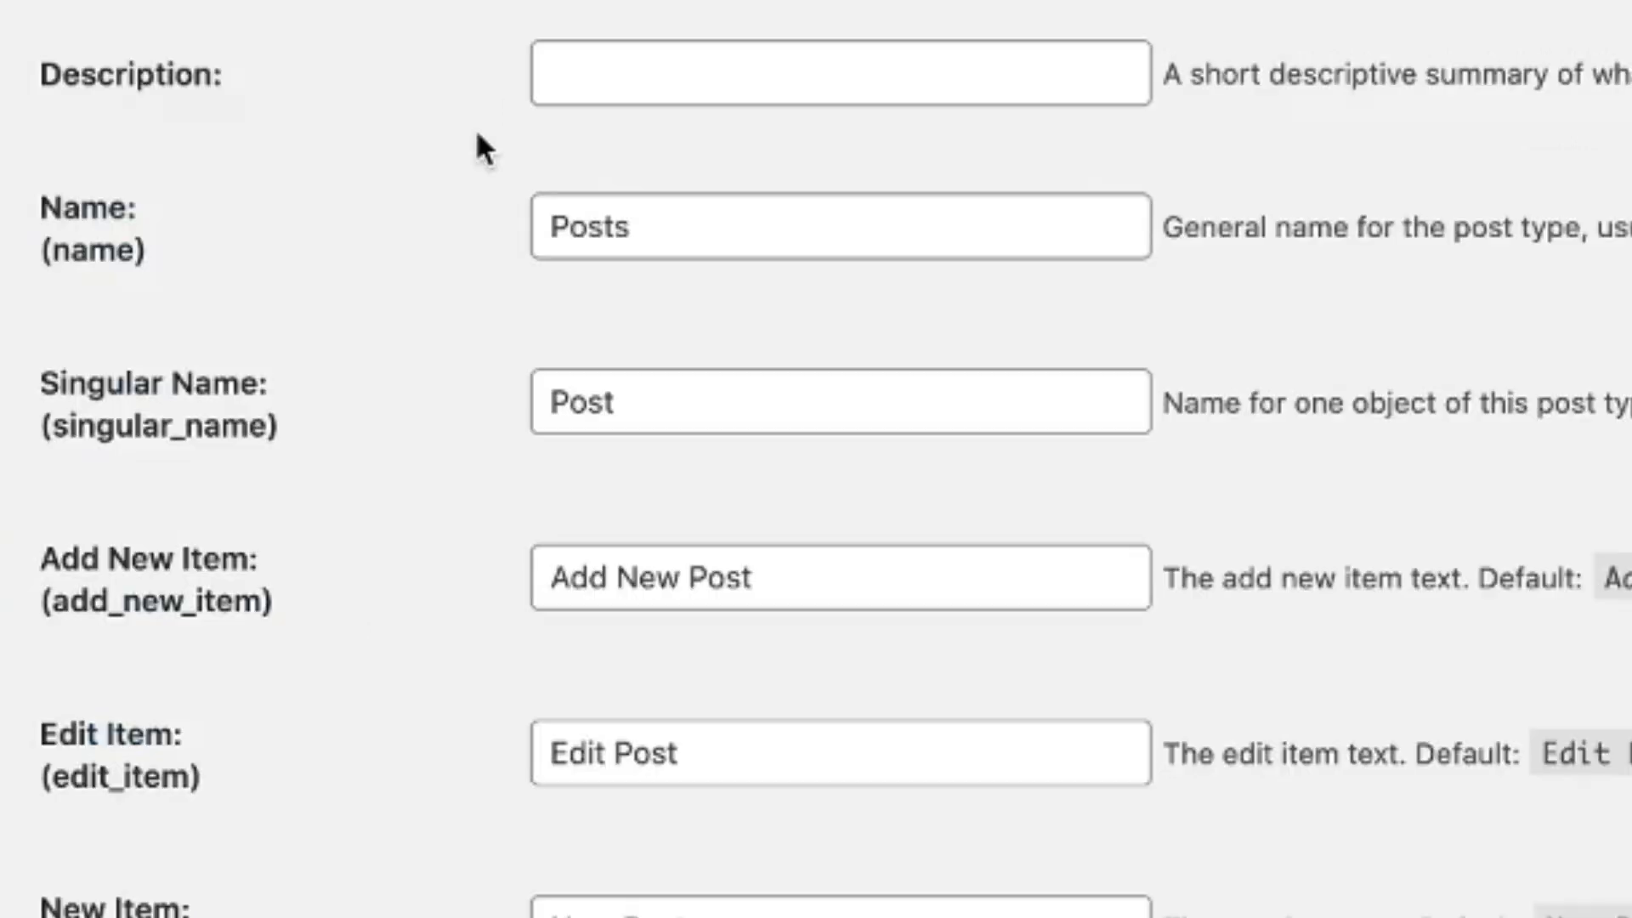
{"action": "double_click", "coordinate": [705, 225]}
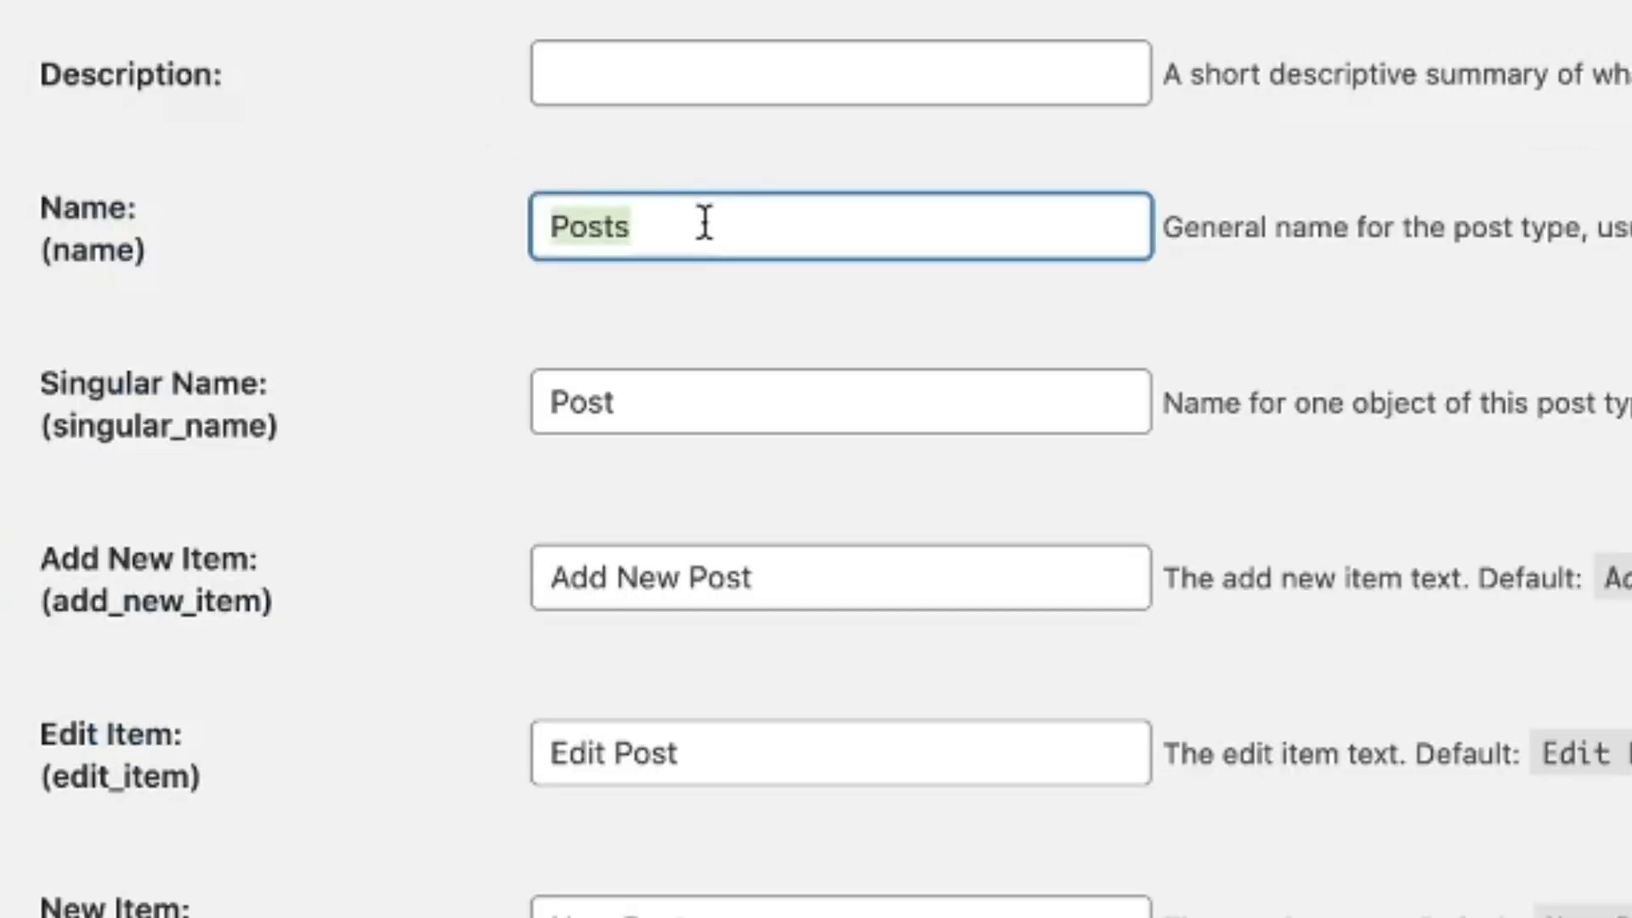
{"action": "type", "text": "Recipes"}
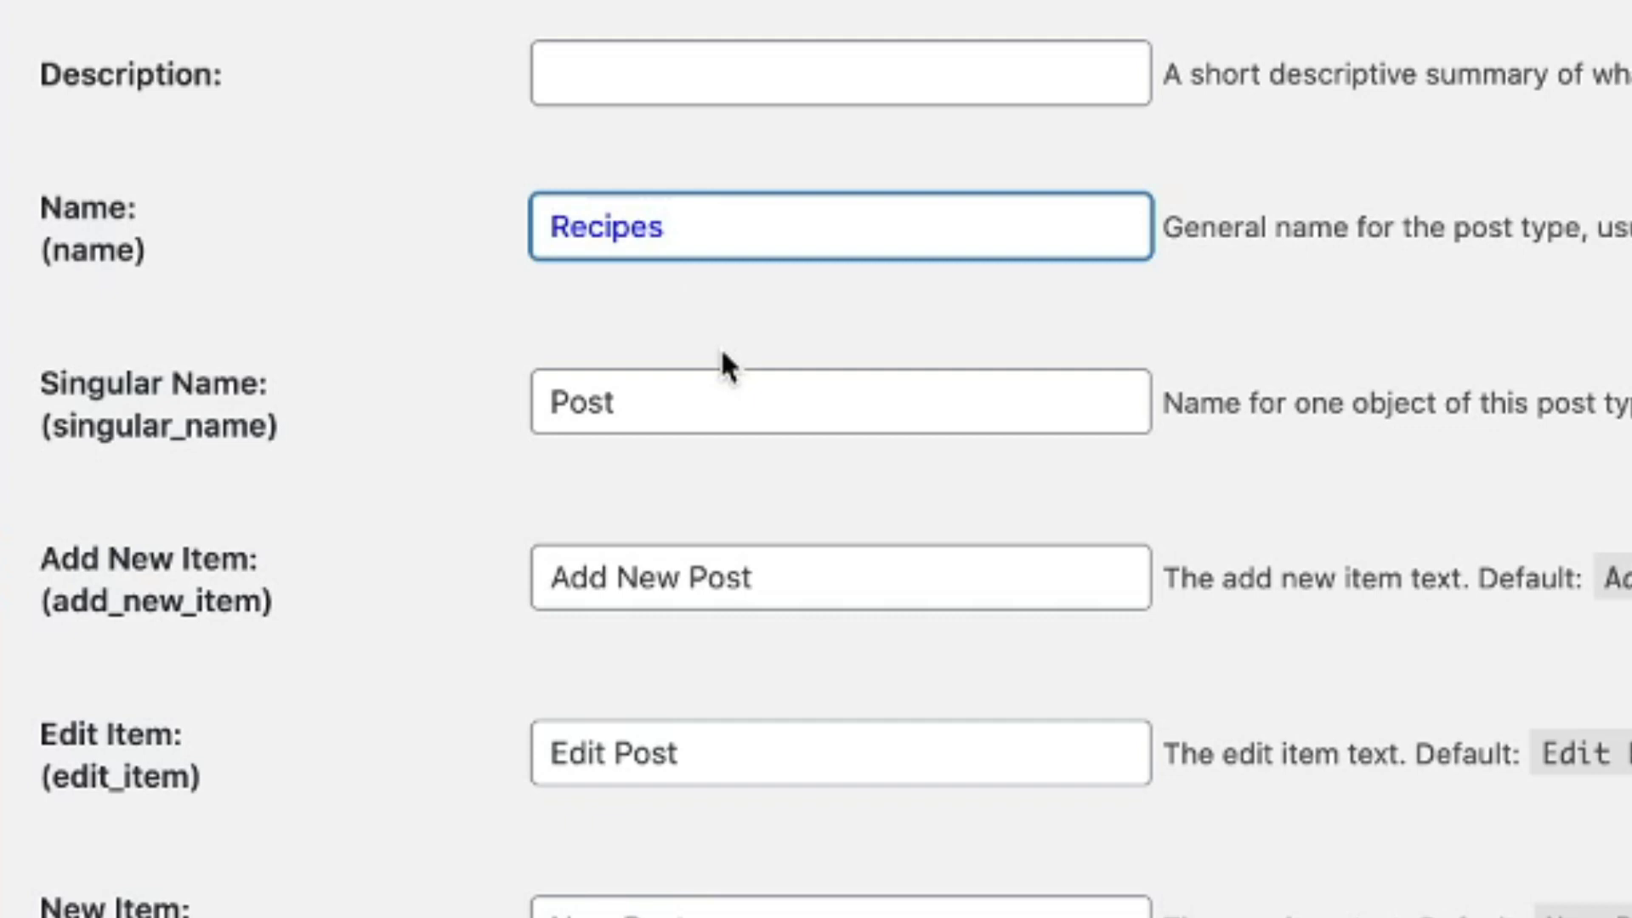
{"action": "double_click", "coordinate": [659, 392]}
{"action": "type", "text": "Recipe"}
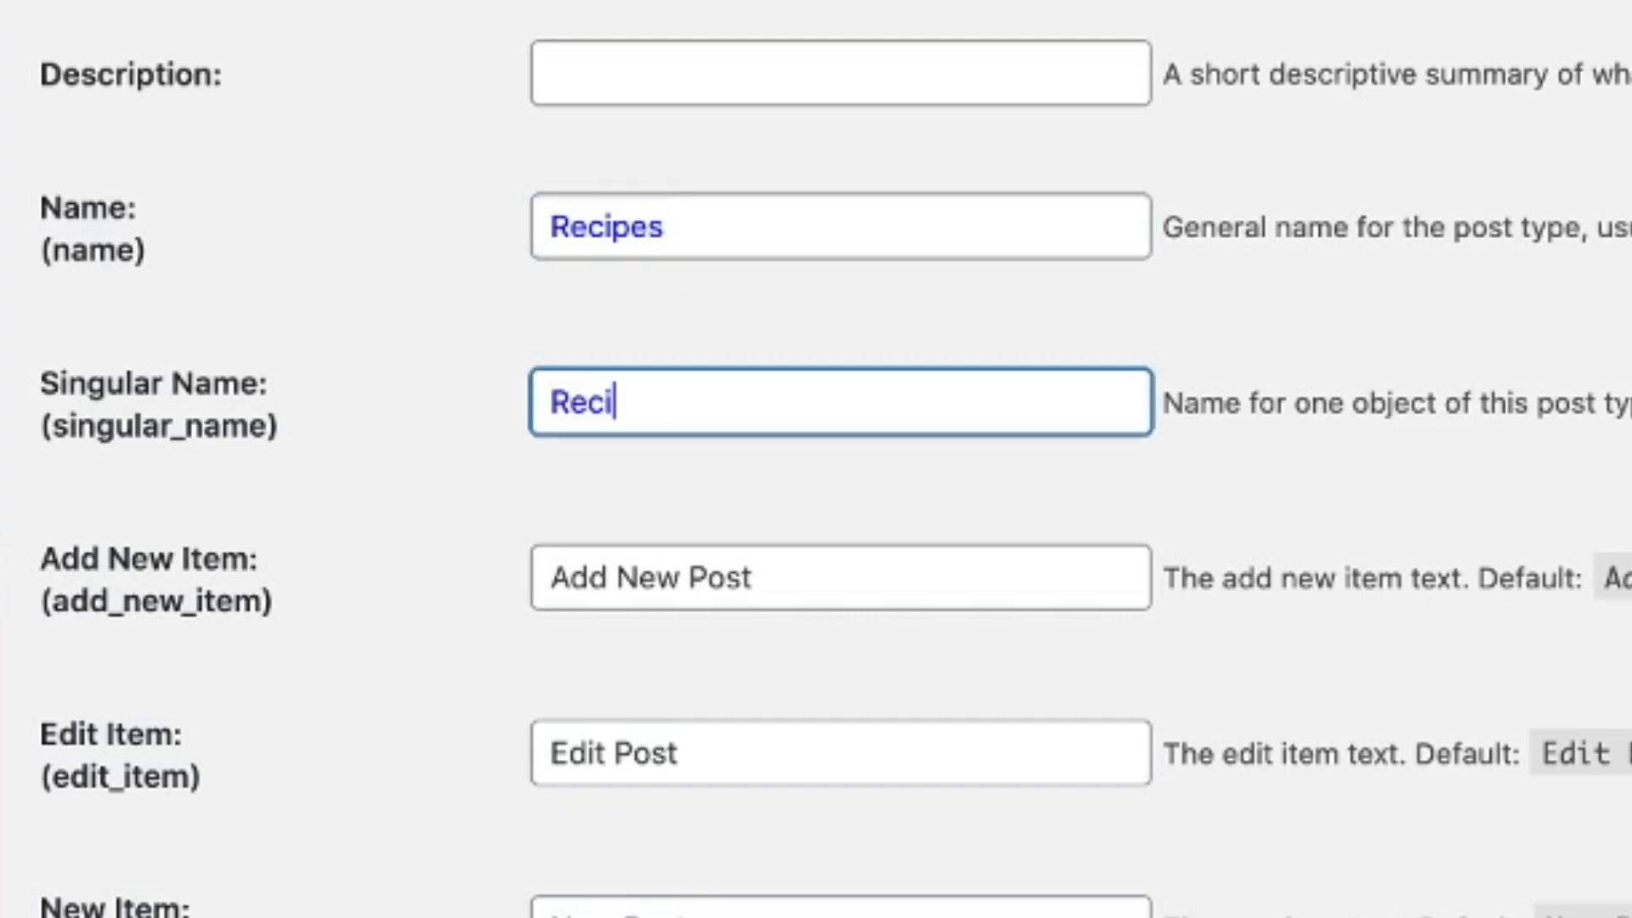
Step: Change the Add New Item and Edit Item labels to use Recipe instead of Post
{"action": "left_click", "coordinate": [765, 578]}
{"action": "double_click", "coordinate": [691, 580]}
{"action": "type", "text": "Recipe"}
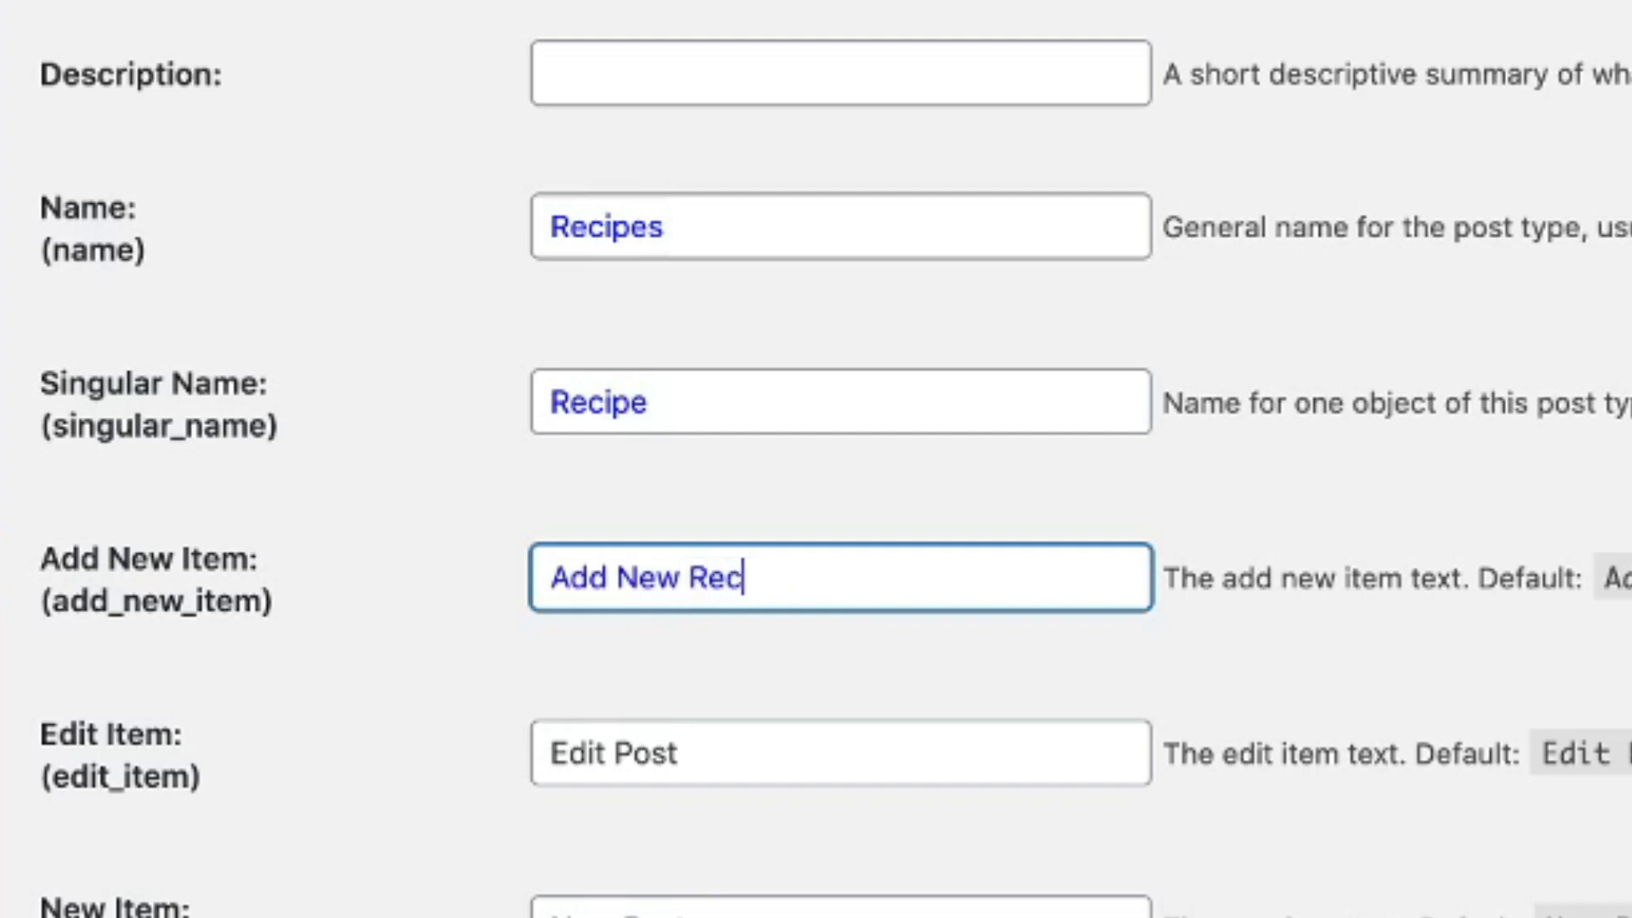
{"action": "left_click", "coordinate": [659, 756]}
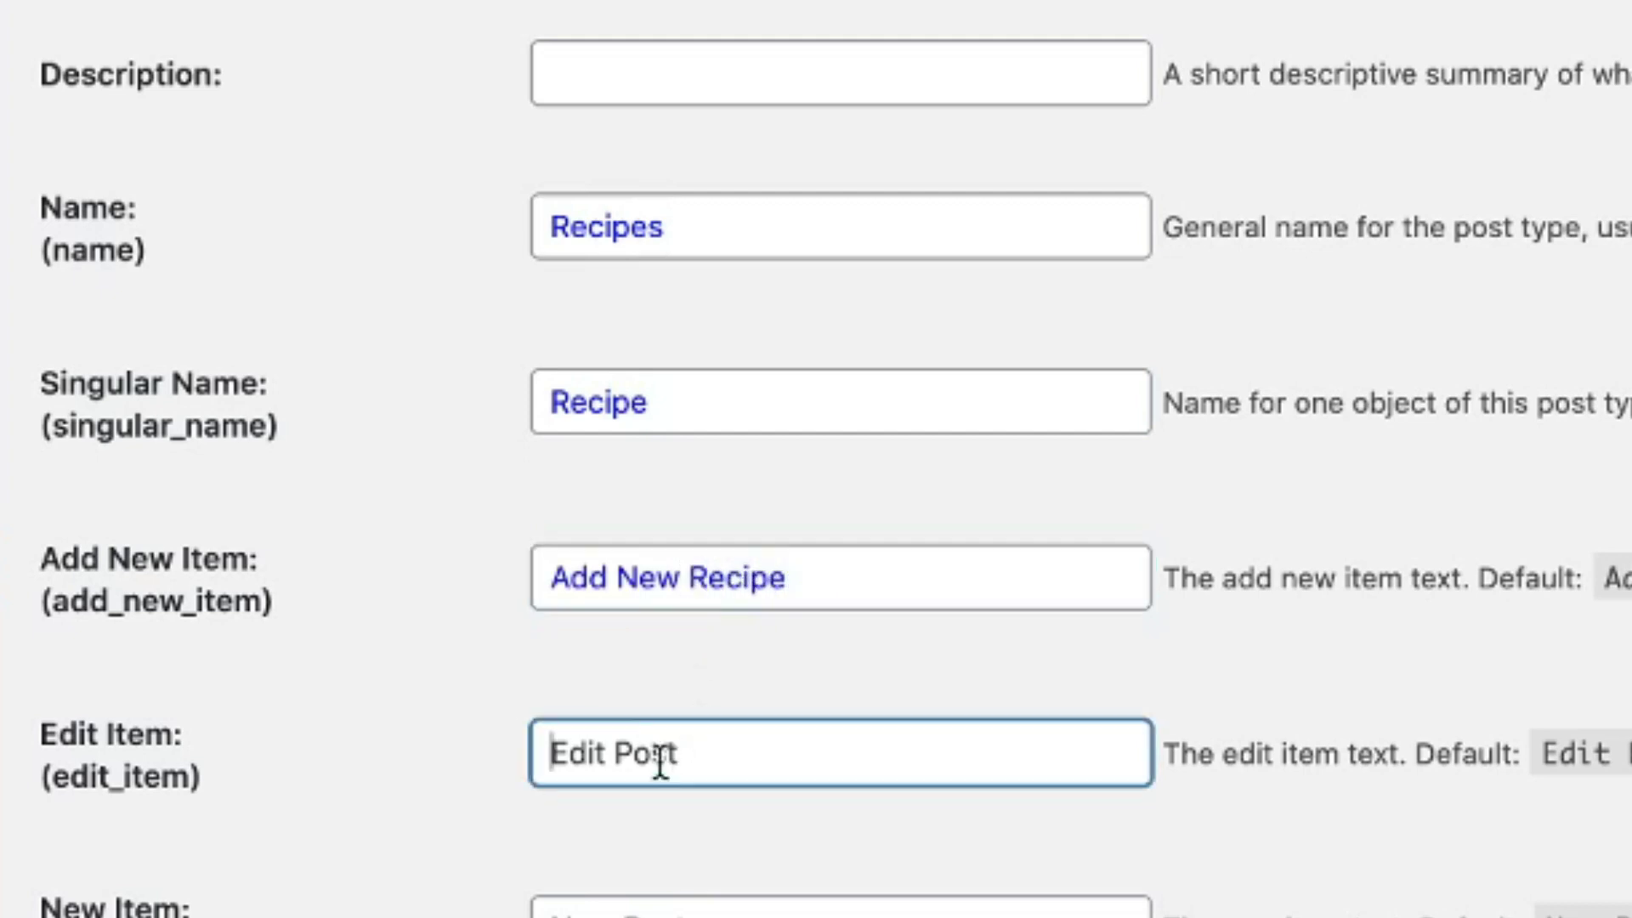
{"action": "double_click", "coordinate": [633, 753]}
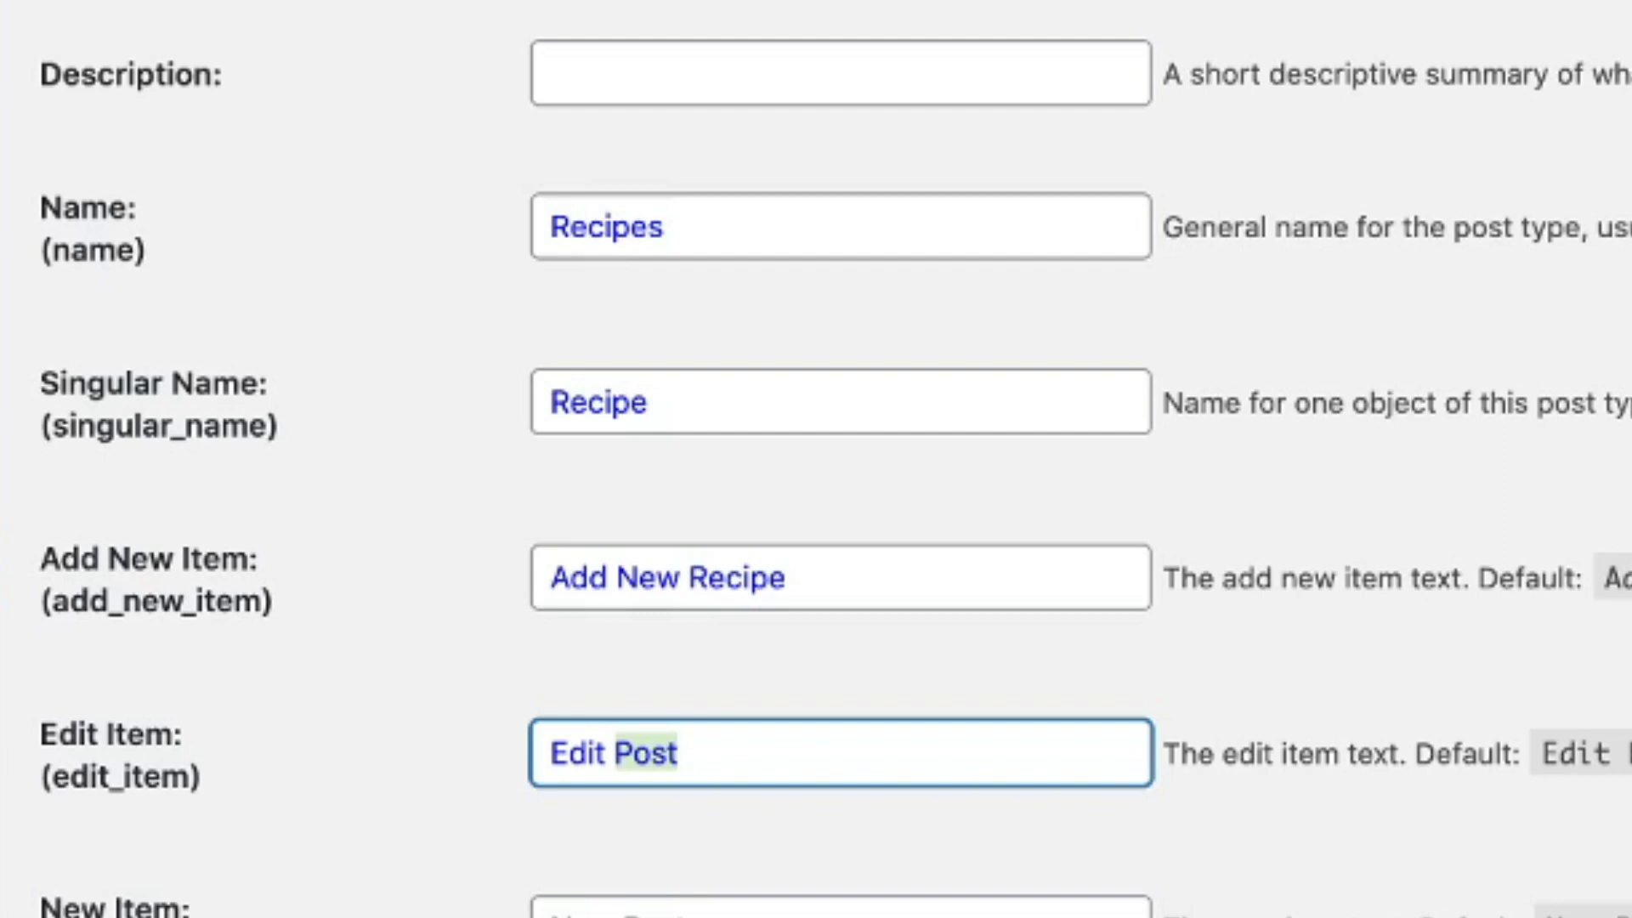
{"action": "type", "text": "Recipe"}
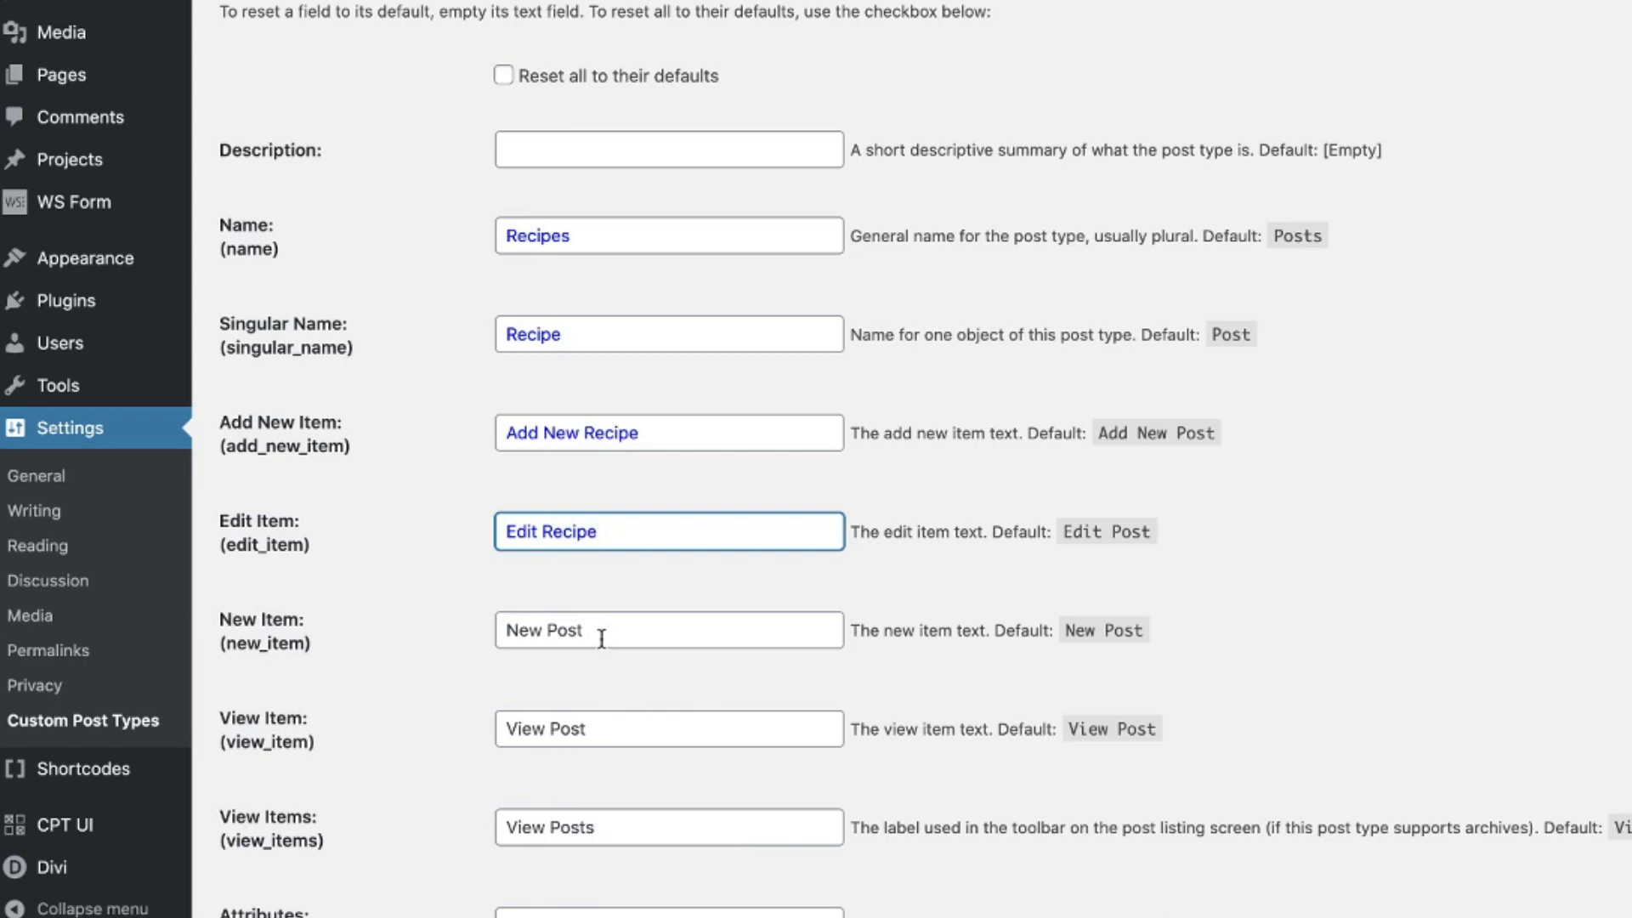
Step: Reword the New Item, View Item and View Items labels to Recipe
{"action": "left_click", "coordinate": [601, 640]}
{"action": "key", "text": "BackSpace"}
{"action": "key", "text": "BackSpace"}
{"action": "key", "text": "BackSpace"}
{"action": "key", "text": "BackSpace"}
{"action": "type", "text": "Re"}
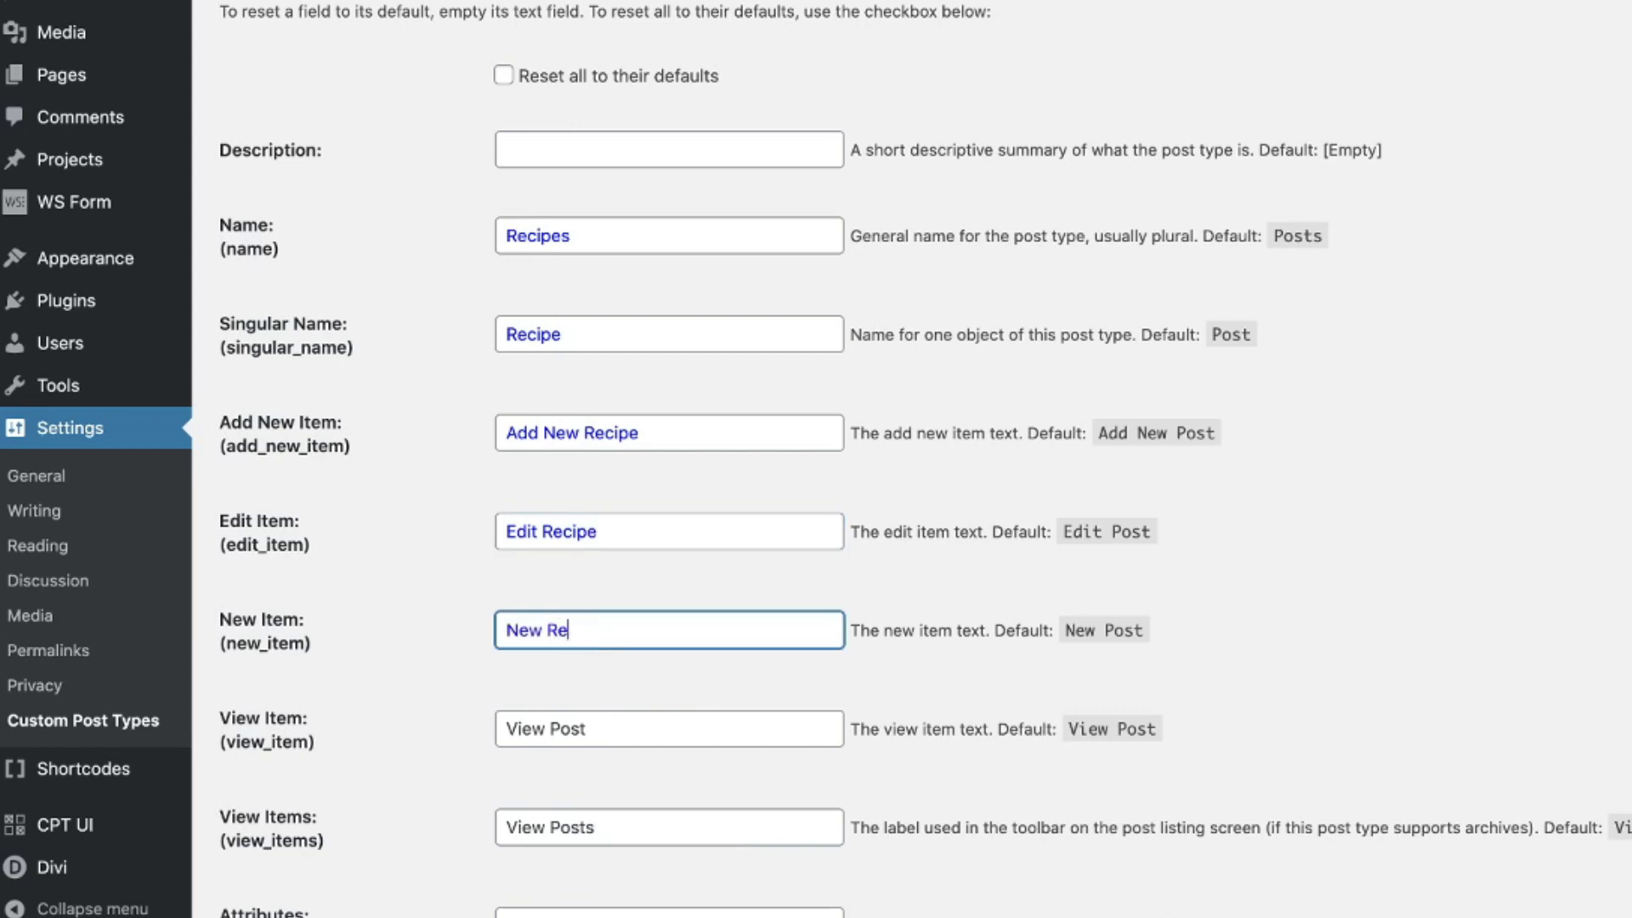
{"action": "type", "text": "cipe"}
{"action": "left_click", "coordinate": [609, 739]}
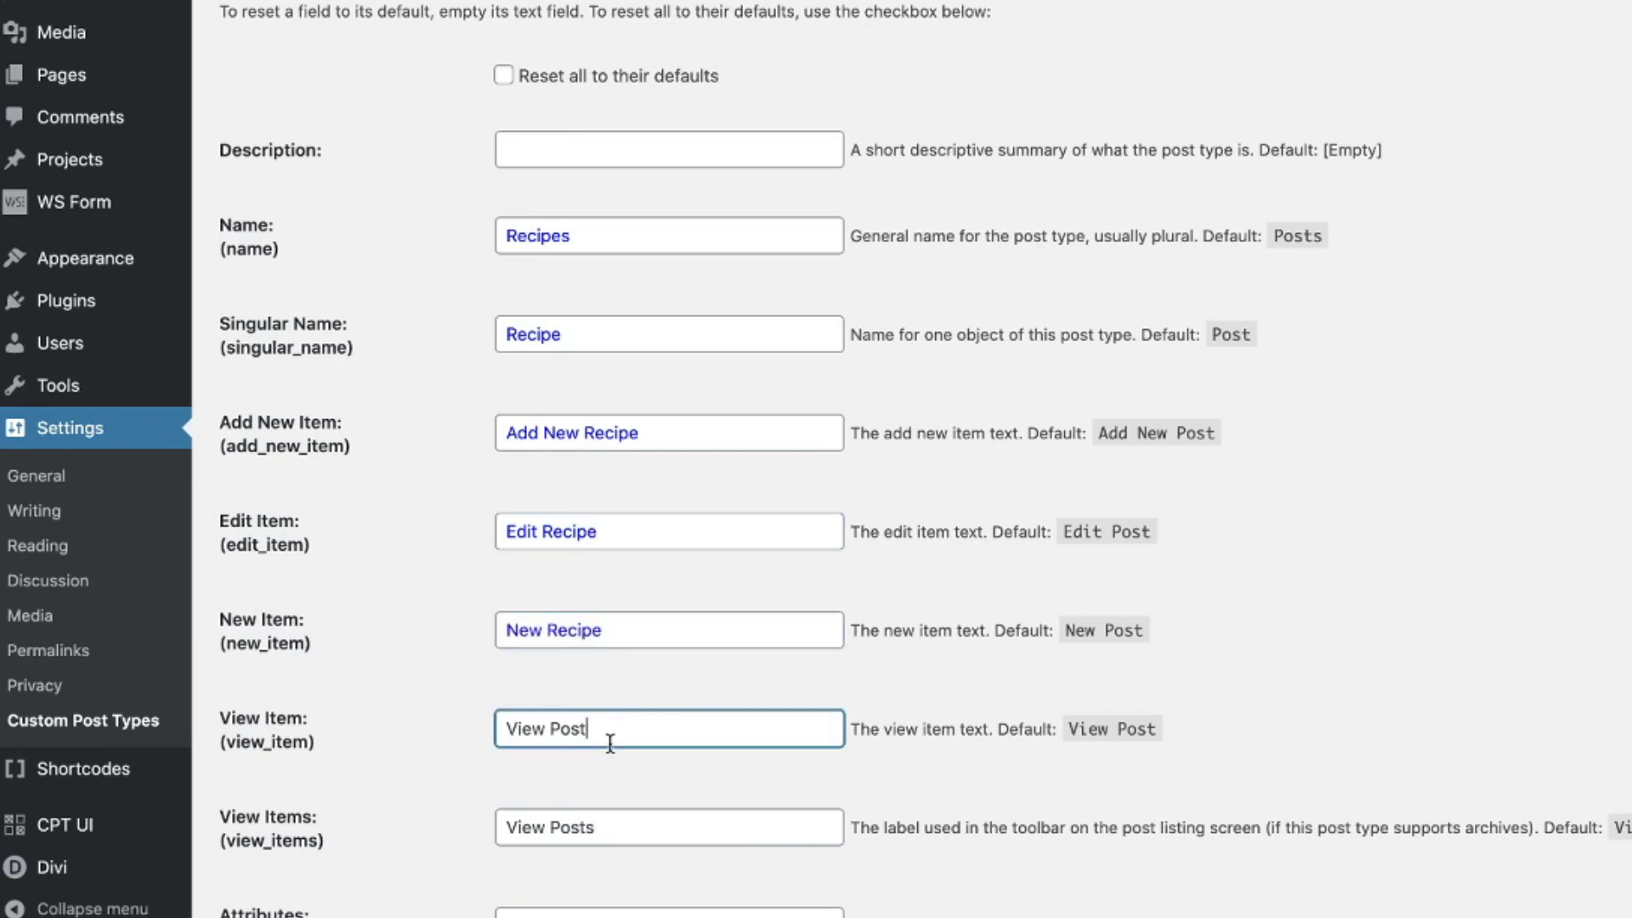
{"action": "key", "text": "BackSpace"}
{"action": "key", "text": "BackSpace"}
{"action": "key", "text": "BackSpace"}
{"action": "key", "text": "BackSpace"}
{"action": "type", "text": "Recipe"}
{"action": "left_click", "coordinate": [629, 827]}
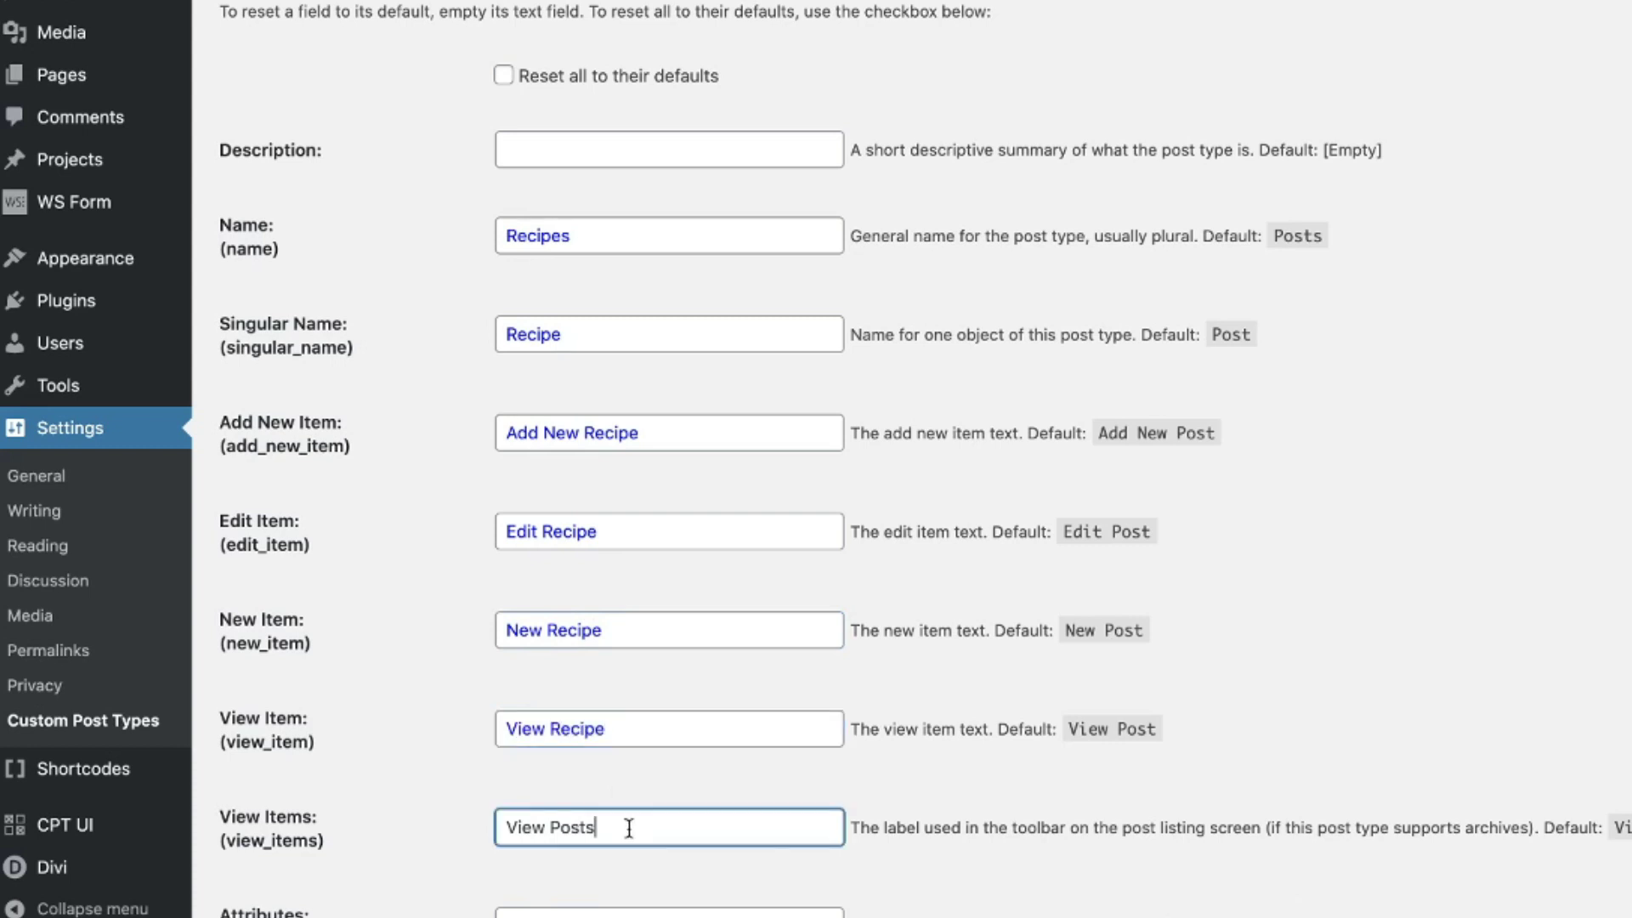
{"action": "key", "text": "BackSpace"}
{"action": "key", "text": "BackSpace"}
{"action": "key", "text": "BackSpace"}
{"action": "type", "text": "Recipe"}
Step: Change the Attributes label to Recipe and Search Items to Search Recipes
{"action": "scroll", "coordinate": [648, 765], "scroll_direction": "down", "scroll_amount": 3}
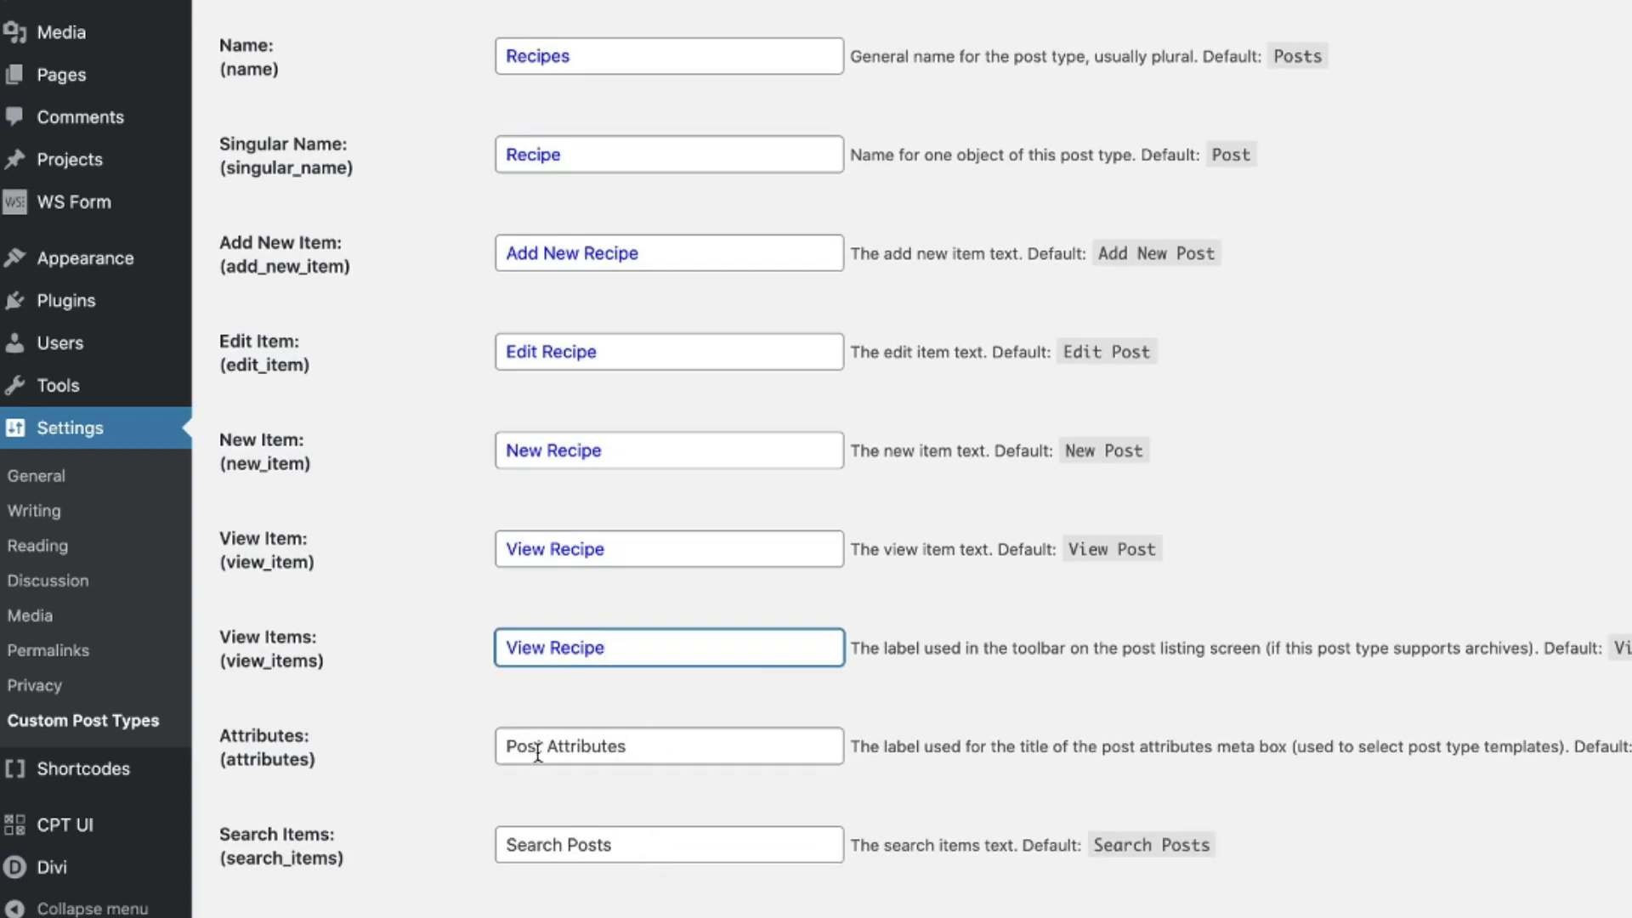
{"action": "left_click_drag", "start_coordinate": [542, 746], "coordinate": [498, 749]}
{"action": "type", "text": "Recipe"}
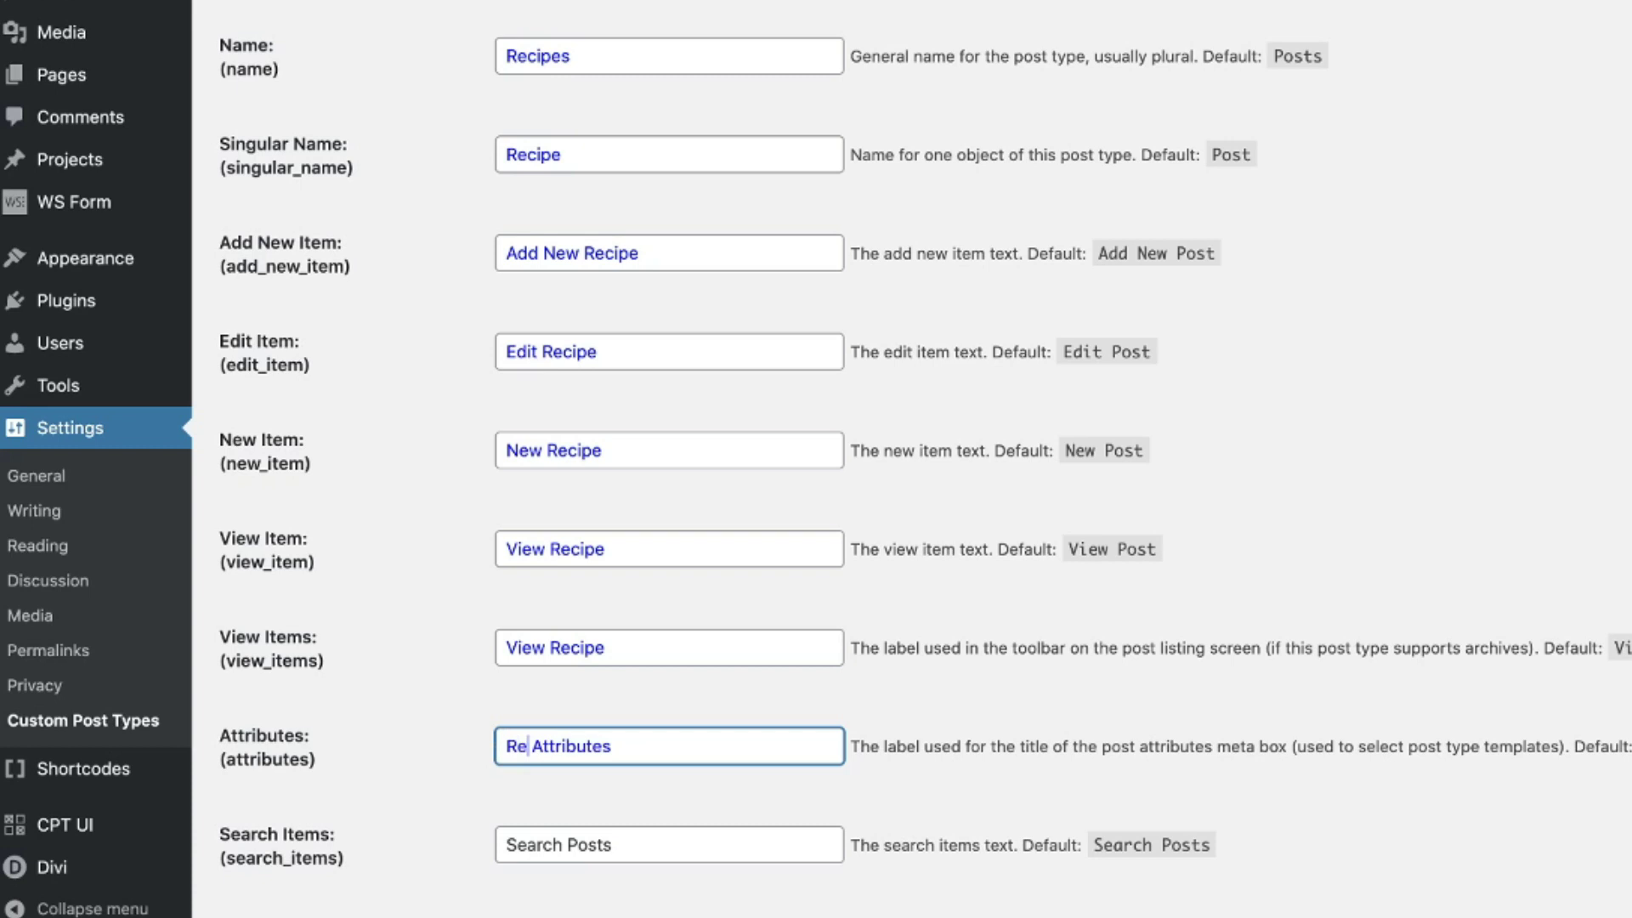
{"action": "scroll", "coordinate": [590, 879], "scroll_direction": "down", "scroll_amount": 1}
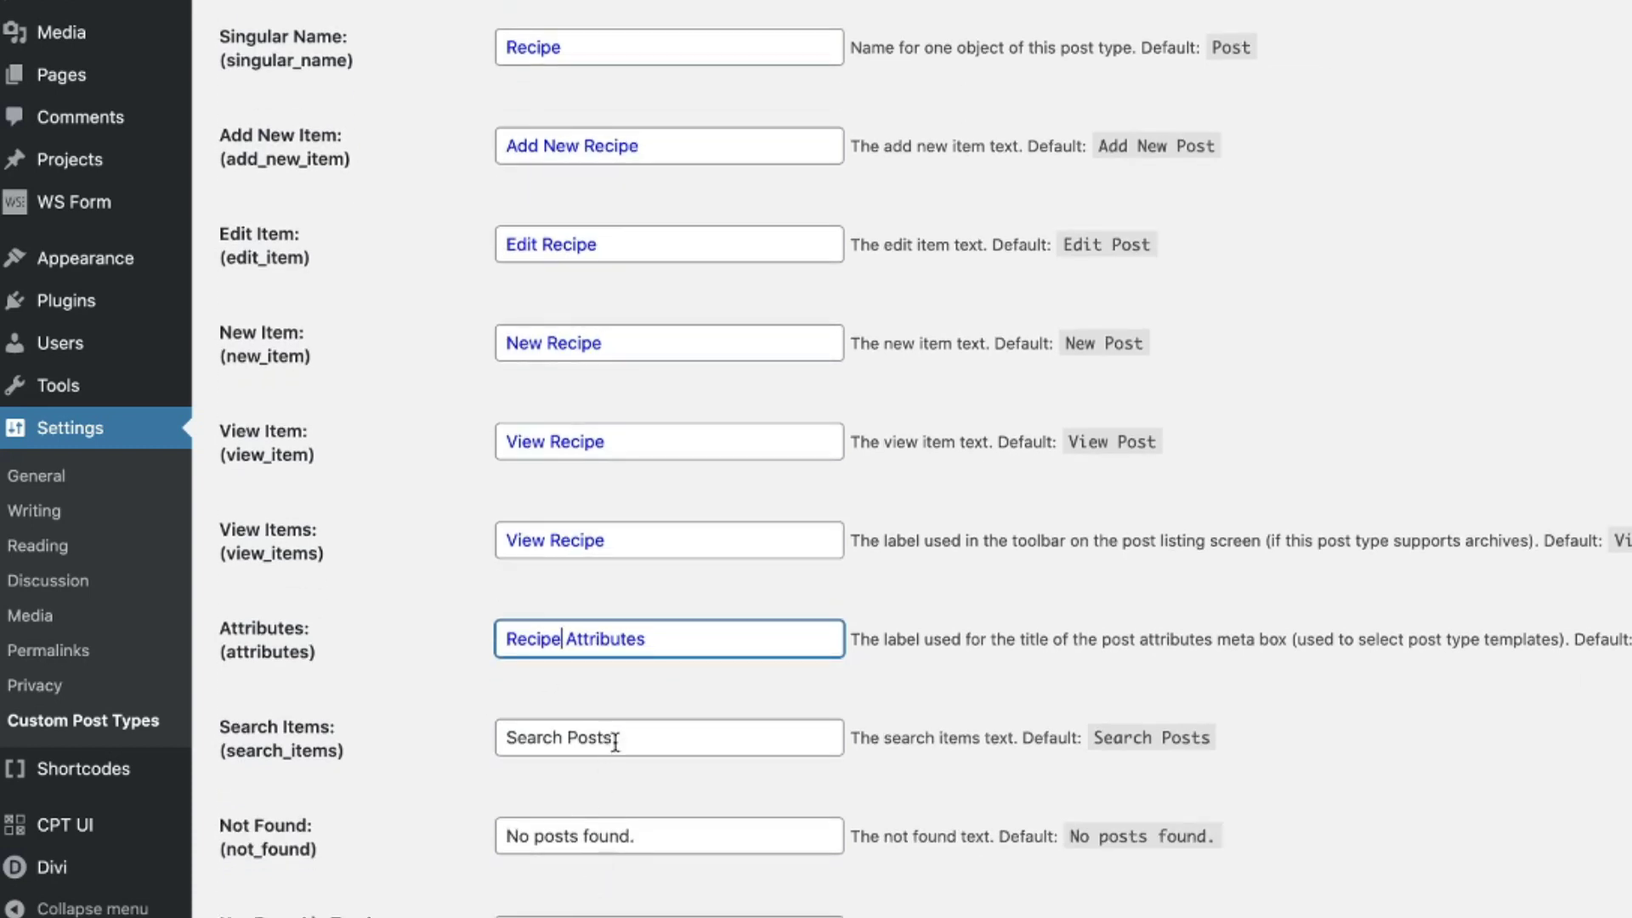
{"action": "left_click", "coordinate": [619, 738]}
{"action": "double_click", "coordinate": [567, 736]}
{"action": "type", "text": "Recipes"}
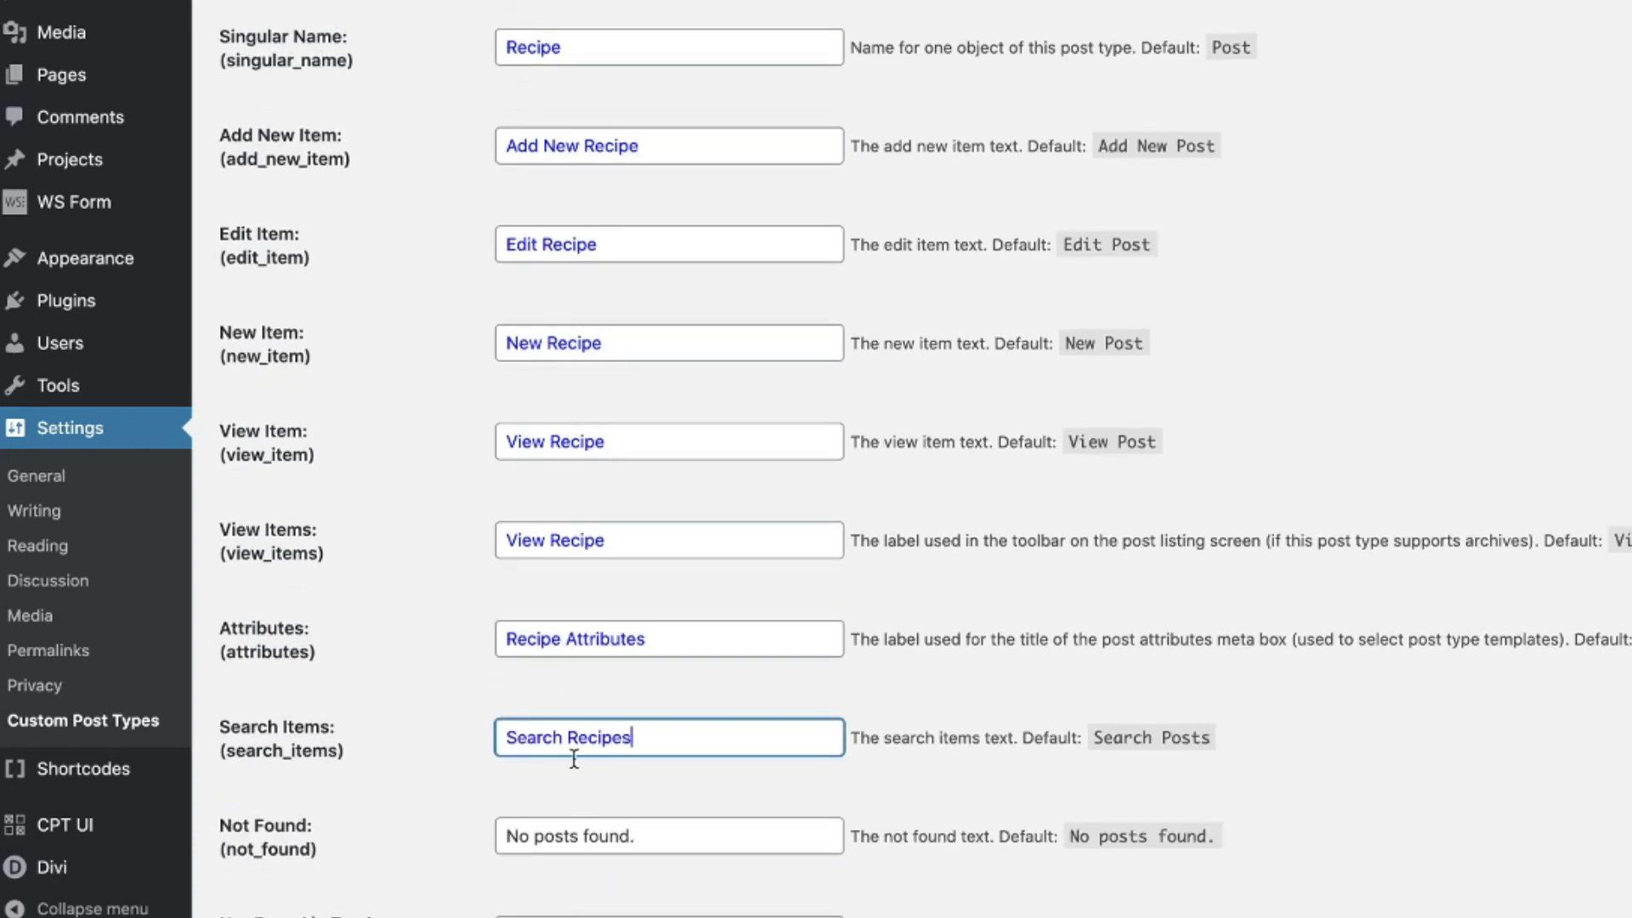
Step: Reword the Not Found and Not Found in Trash messages to refer to recipes
{"action": "scroll", "coordinate": [609, 803], "scroll_direction": "down", "scroll_amount": 2}
{"action": "scroll", "coordinate": [610, 803], "scroll_direction": "down", "scroll_amount": 2}
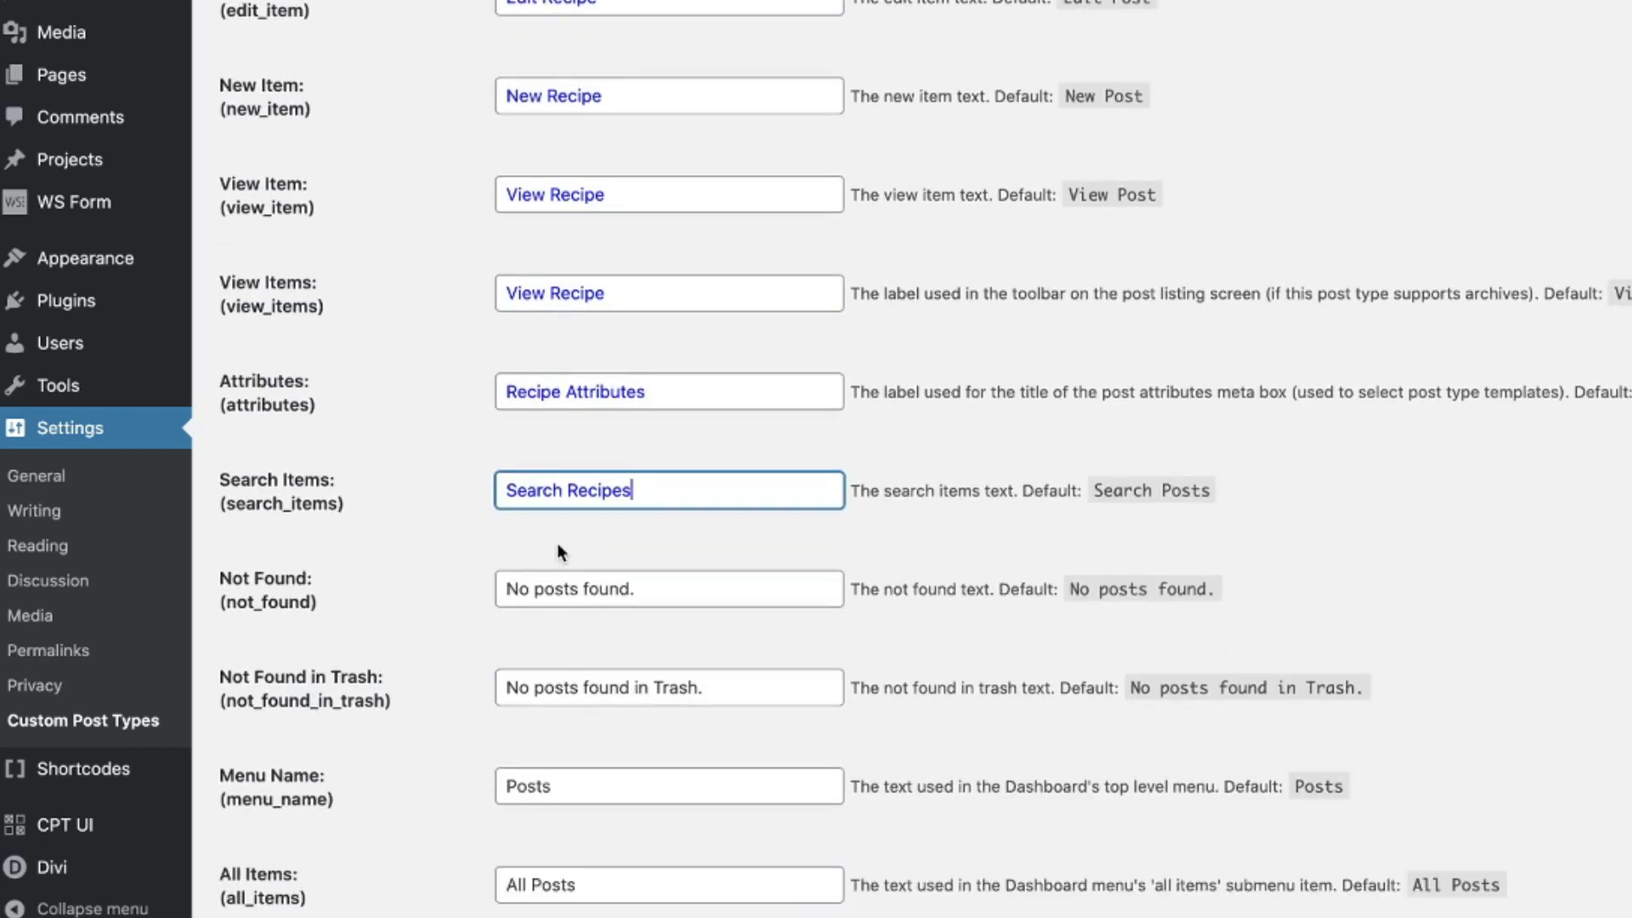
{"action": "left_click", "coordinate": [571, 588]}
{"action": "key", "text": "BackSpace"}
{"action": "key", "text": "BackSpace"}
{"action": "key", "text": "BackSpace"}
{"action": "key", "text": "BackSpace"}
{"action": "type", "text": "recipe"}
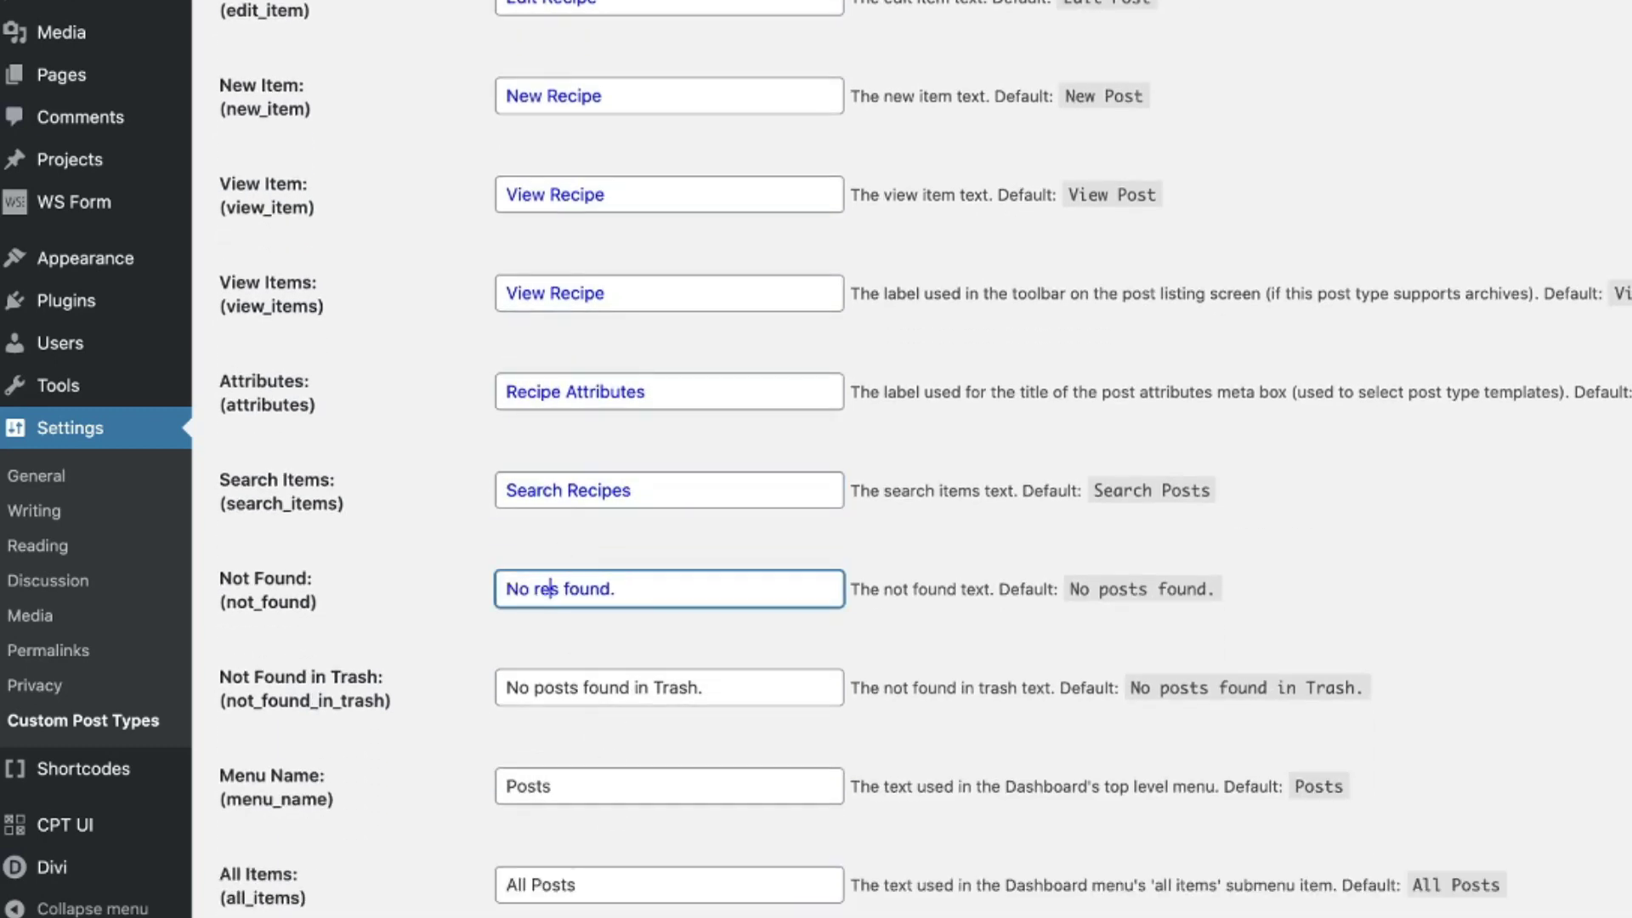
{"action": "left_click", "coordinate": [577, 690]}
{"action": "double_click", "coordinate": [537, 690]}
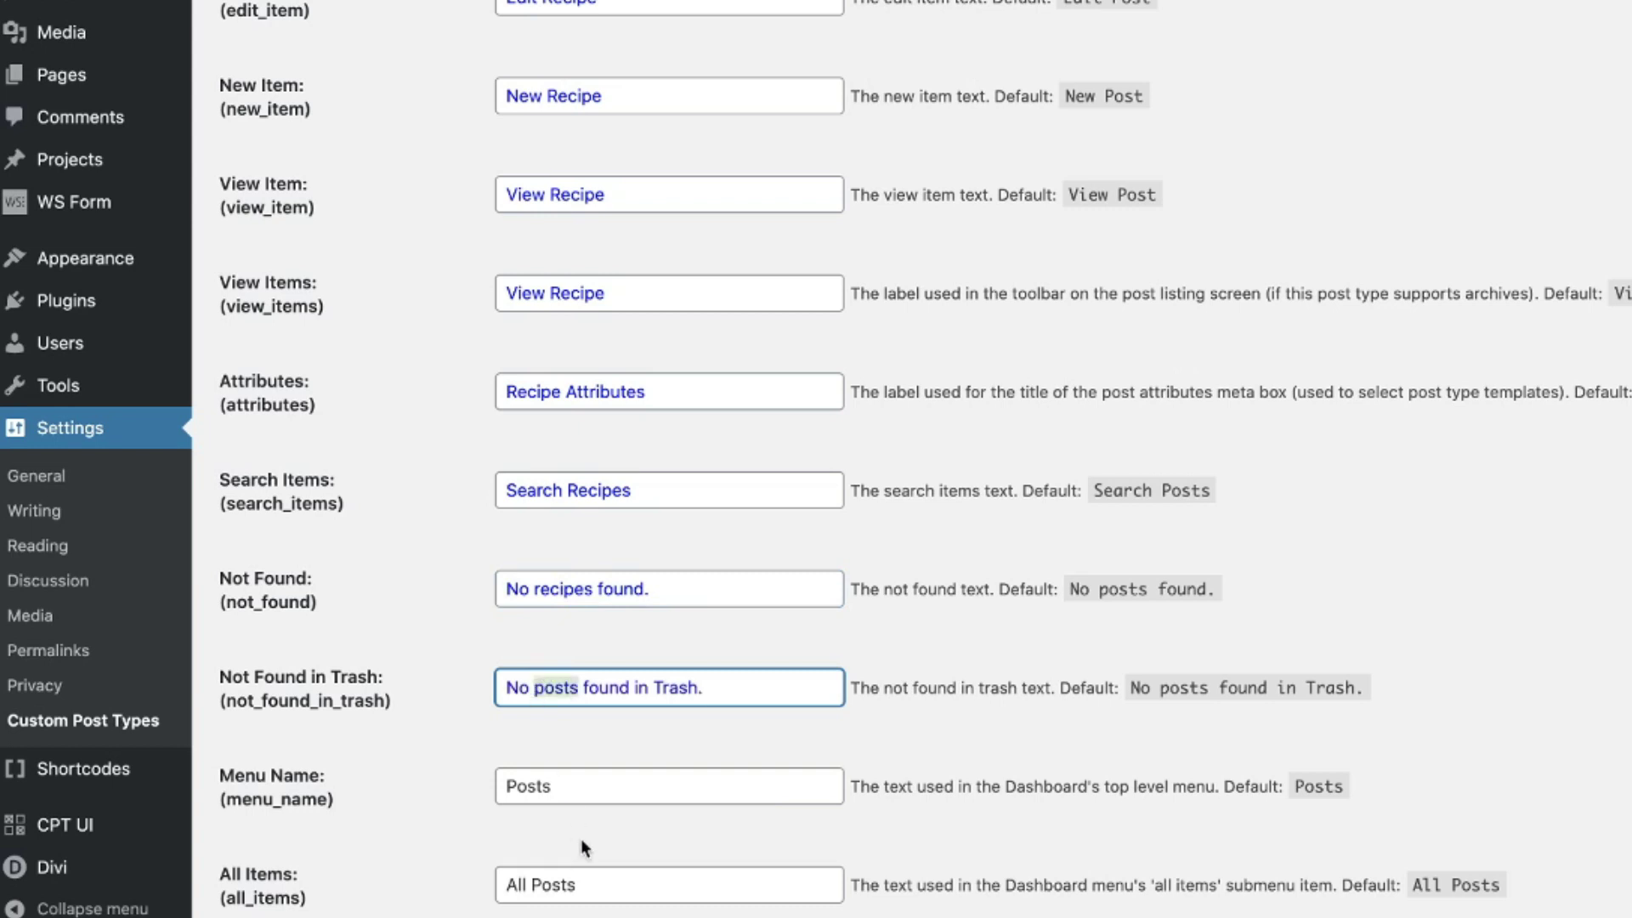
{"action": "type", "text": "recipes"}
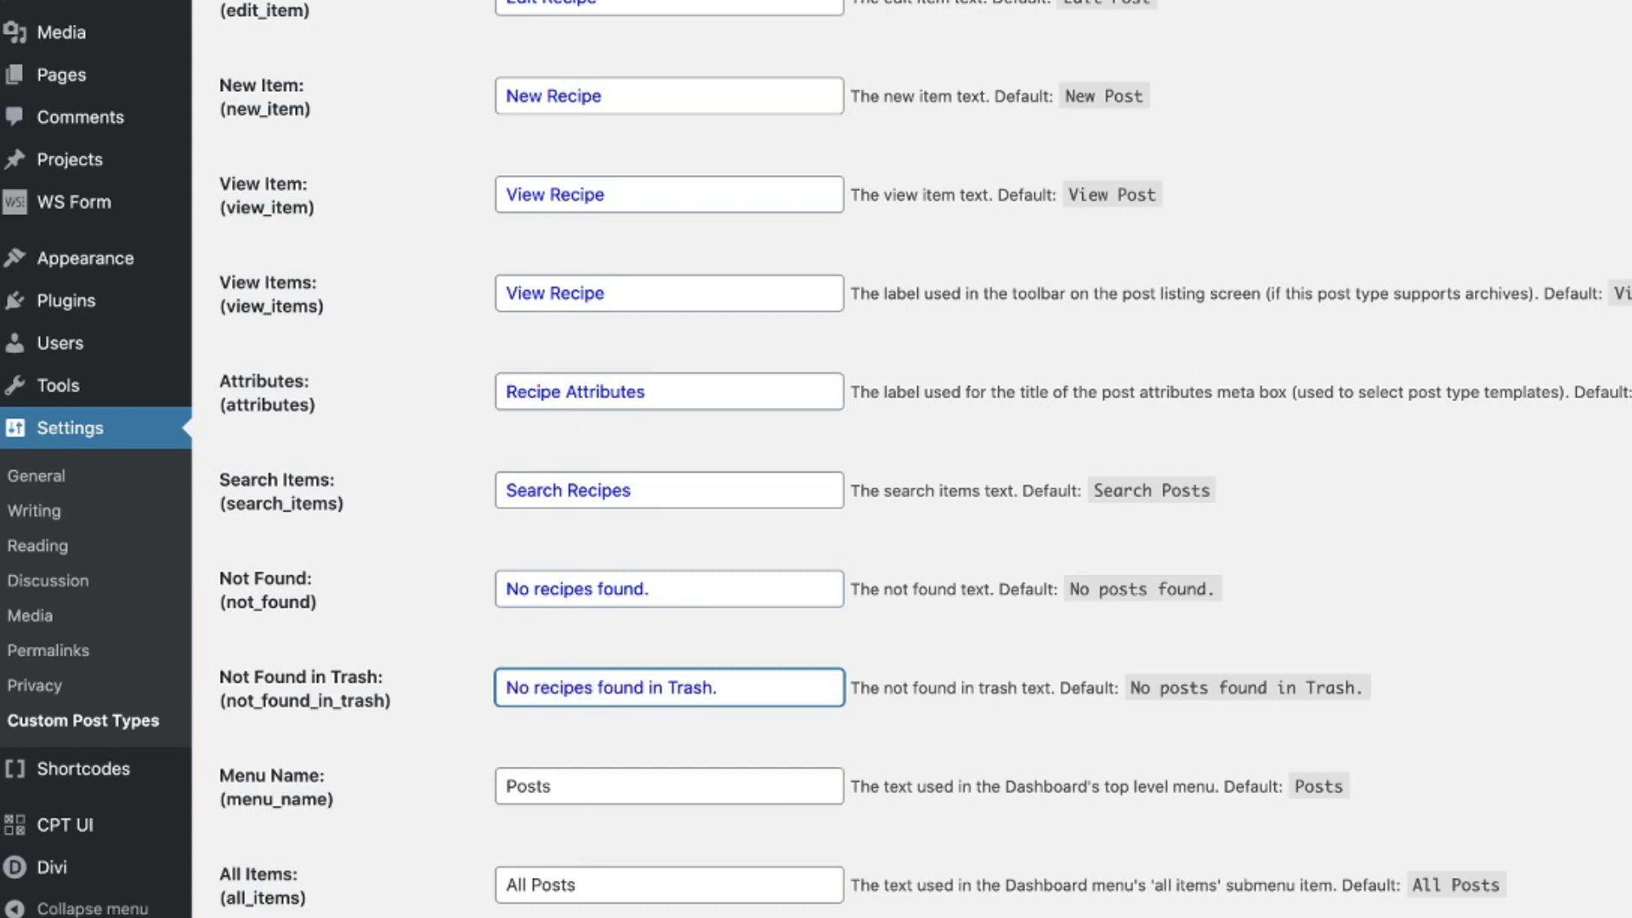
{"action": "key", "text": "BackSpace"}
Step: Set the Menu Name to Recipes and the All Items label to All Recipes
{"action": "type", "text": "s"}
{"action": "scroll", "coordinate": [629, 735], "scroll_direction": "down", "scroll_amount": 5}
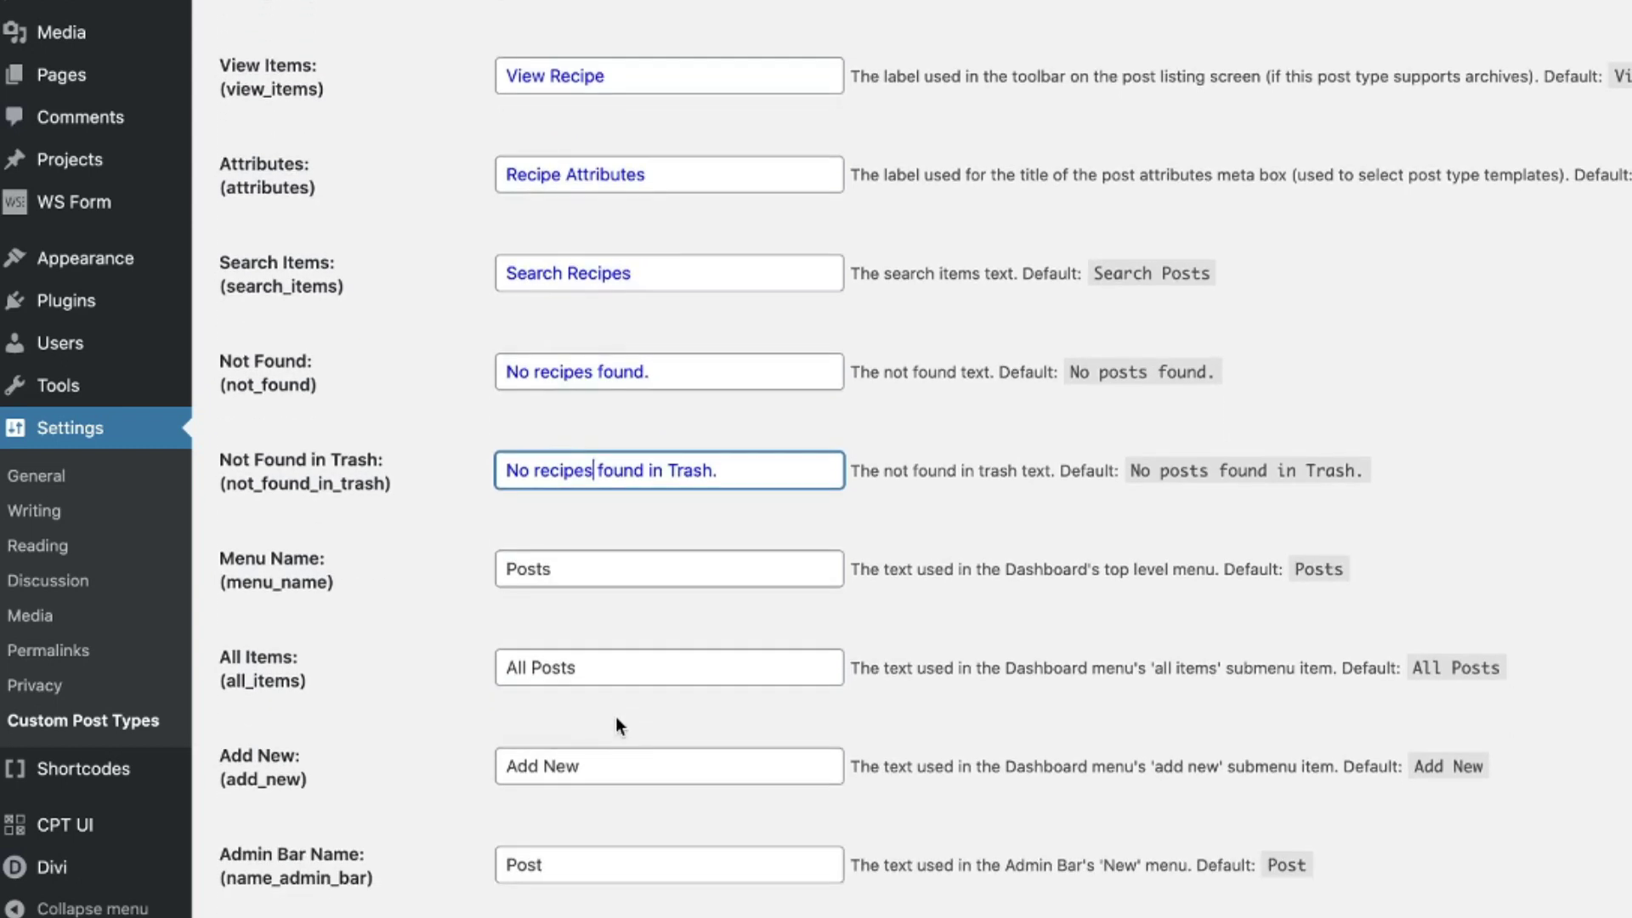
{"action": "double_click", "coordinate": [573, 576]}
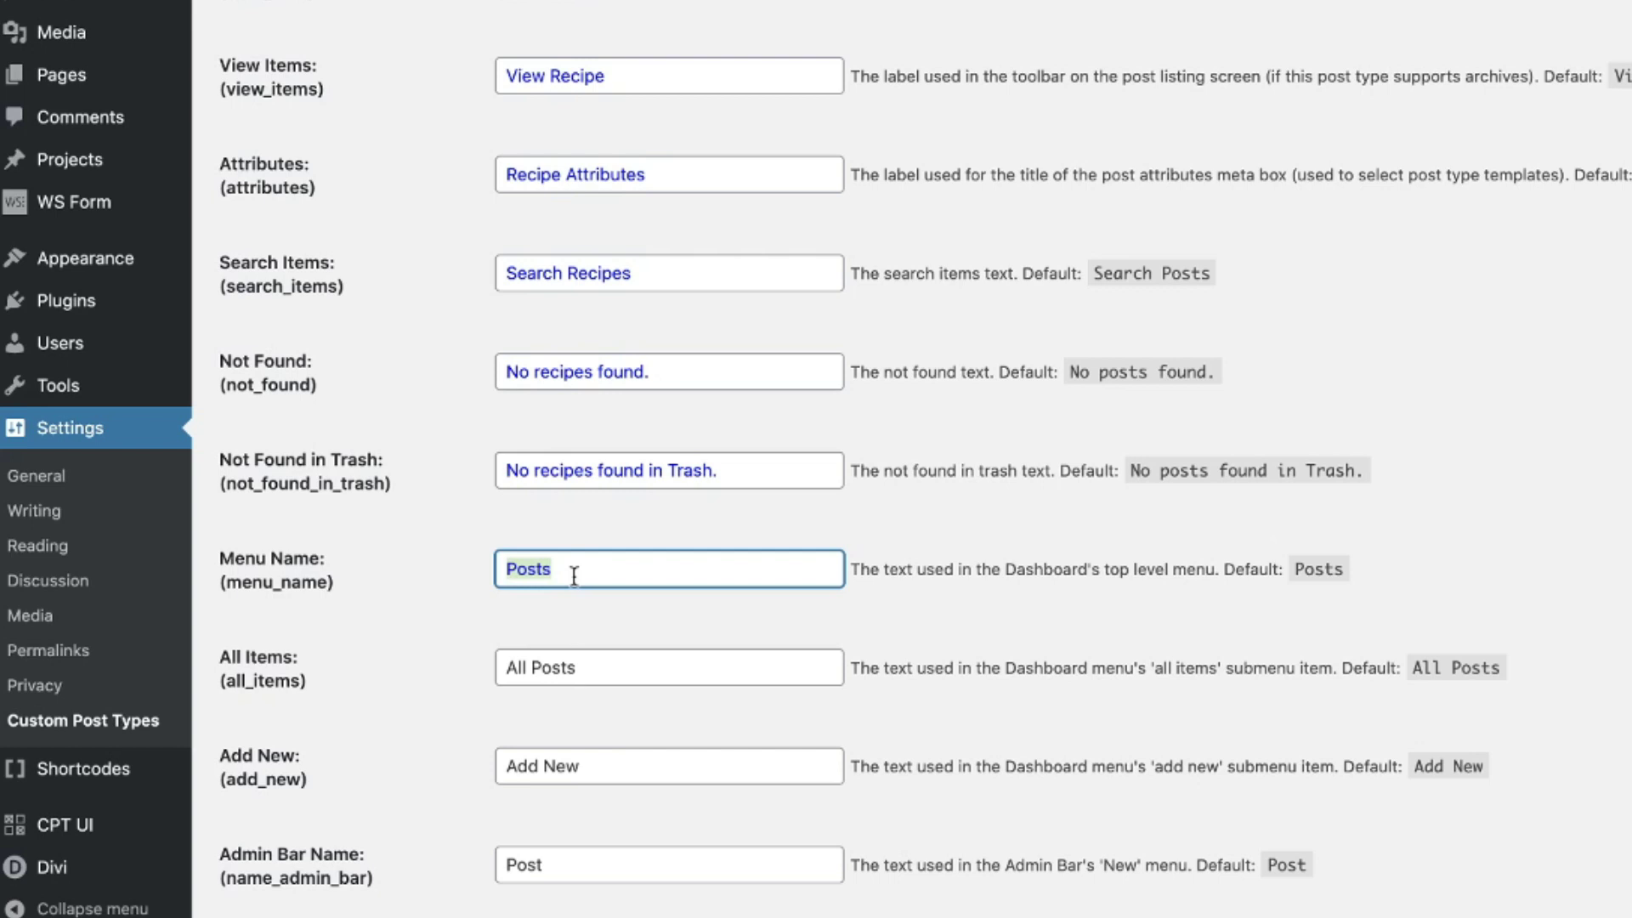
{"action": "type", "text": "Recipes"}
{"action": "left_click", "coordinate": [581, 669]}
{"action": "double_click", "coordinate": [535, 668]}
{"action": "type", "text": "R"}
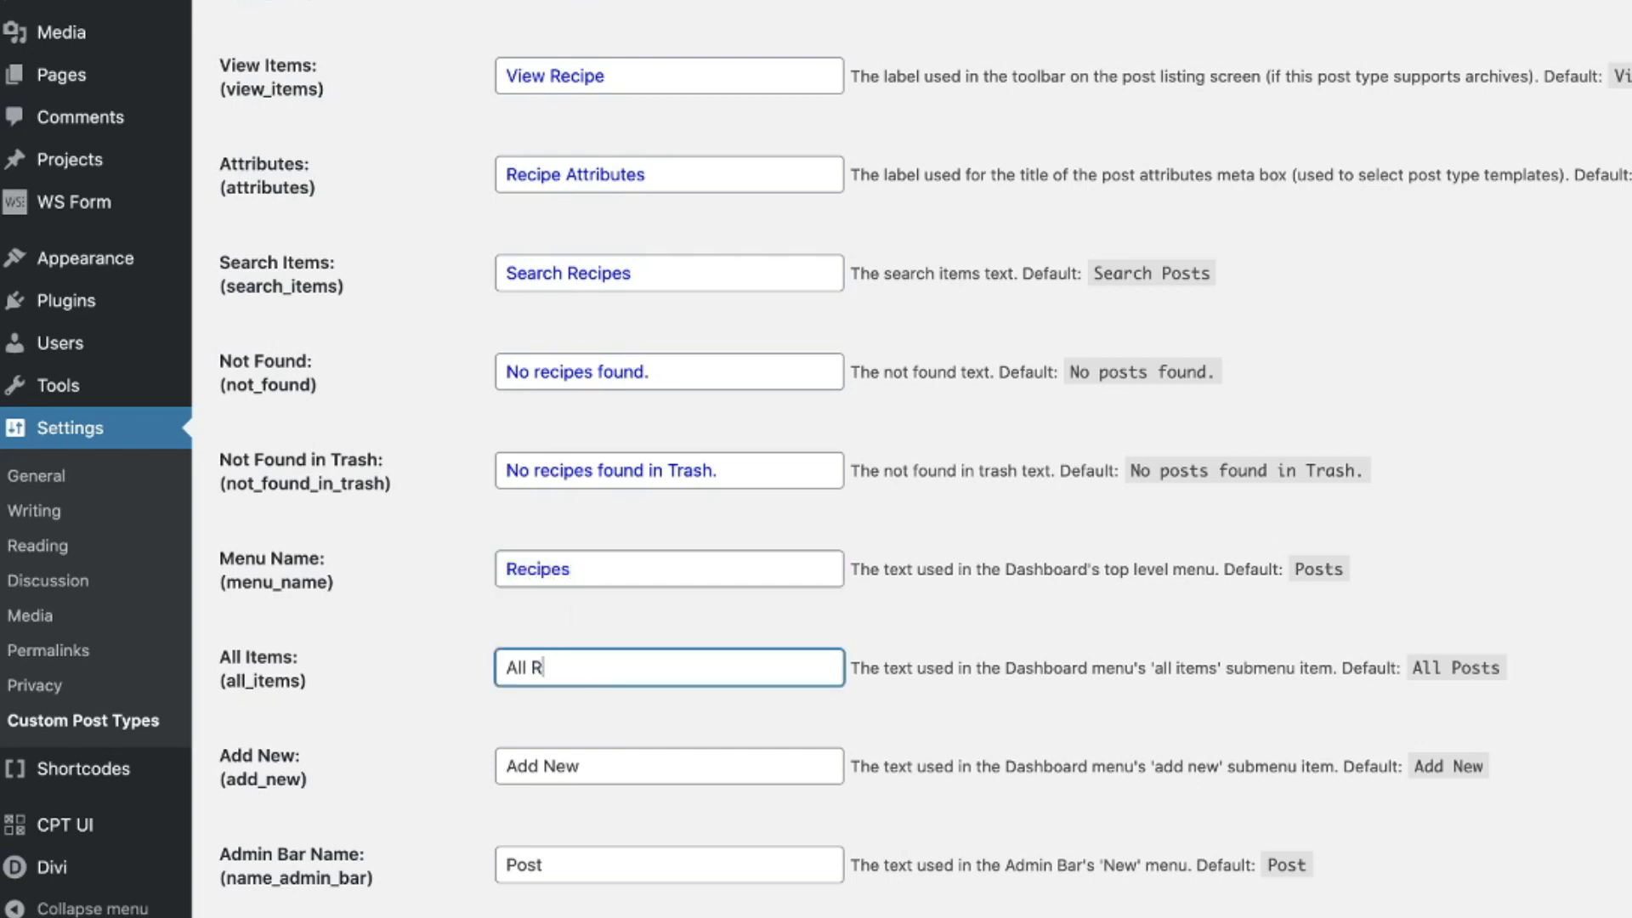
{"action": "type", "text": "ecipes"}
Step: Edit the Add New label and set the Admin Bar Name to Recipe
{"action": "scroll", "coordinate": [687, 782], "scroll_direction": "down", "scroll_amount": 1}
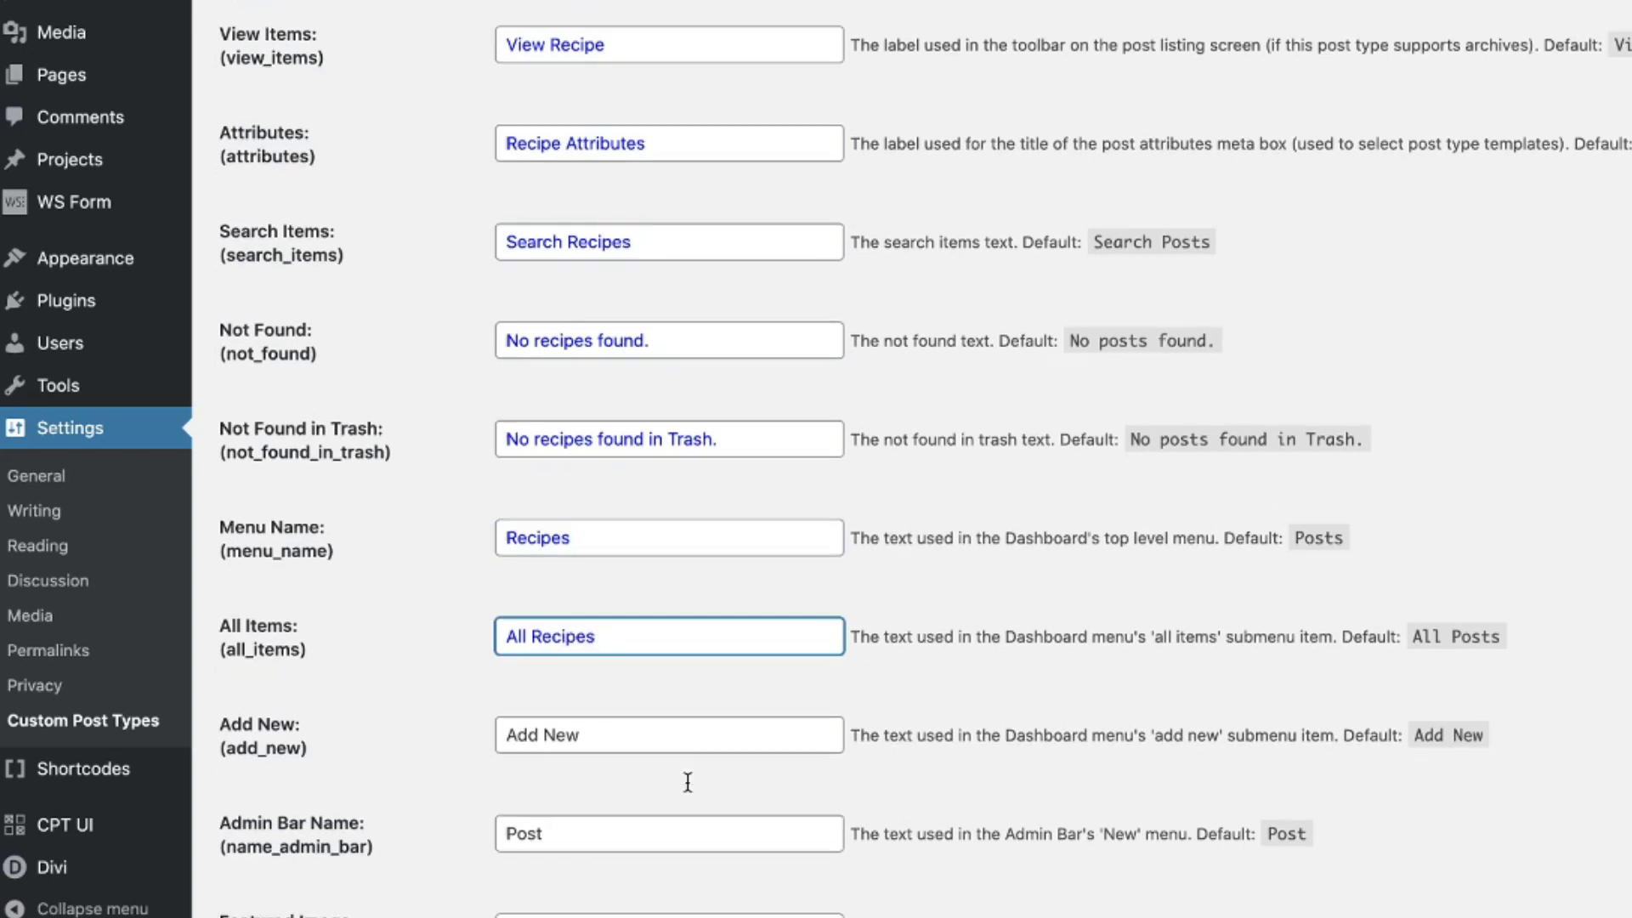
{"action": "scroll", "coordinate": [688, 782], "scroll_direction": "down", "scroll_amount": 3}
{"action": "left_click", "coordinate": [614, 493]}
{"action": "type", "text": "R"}
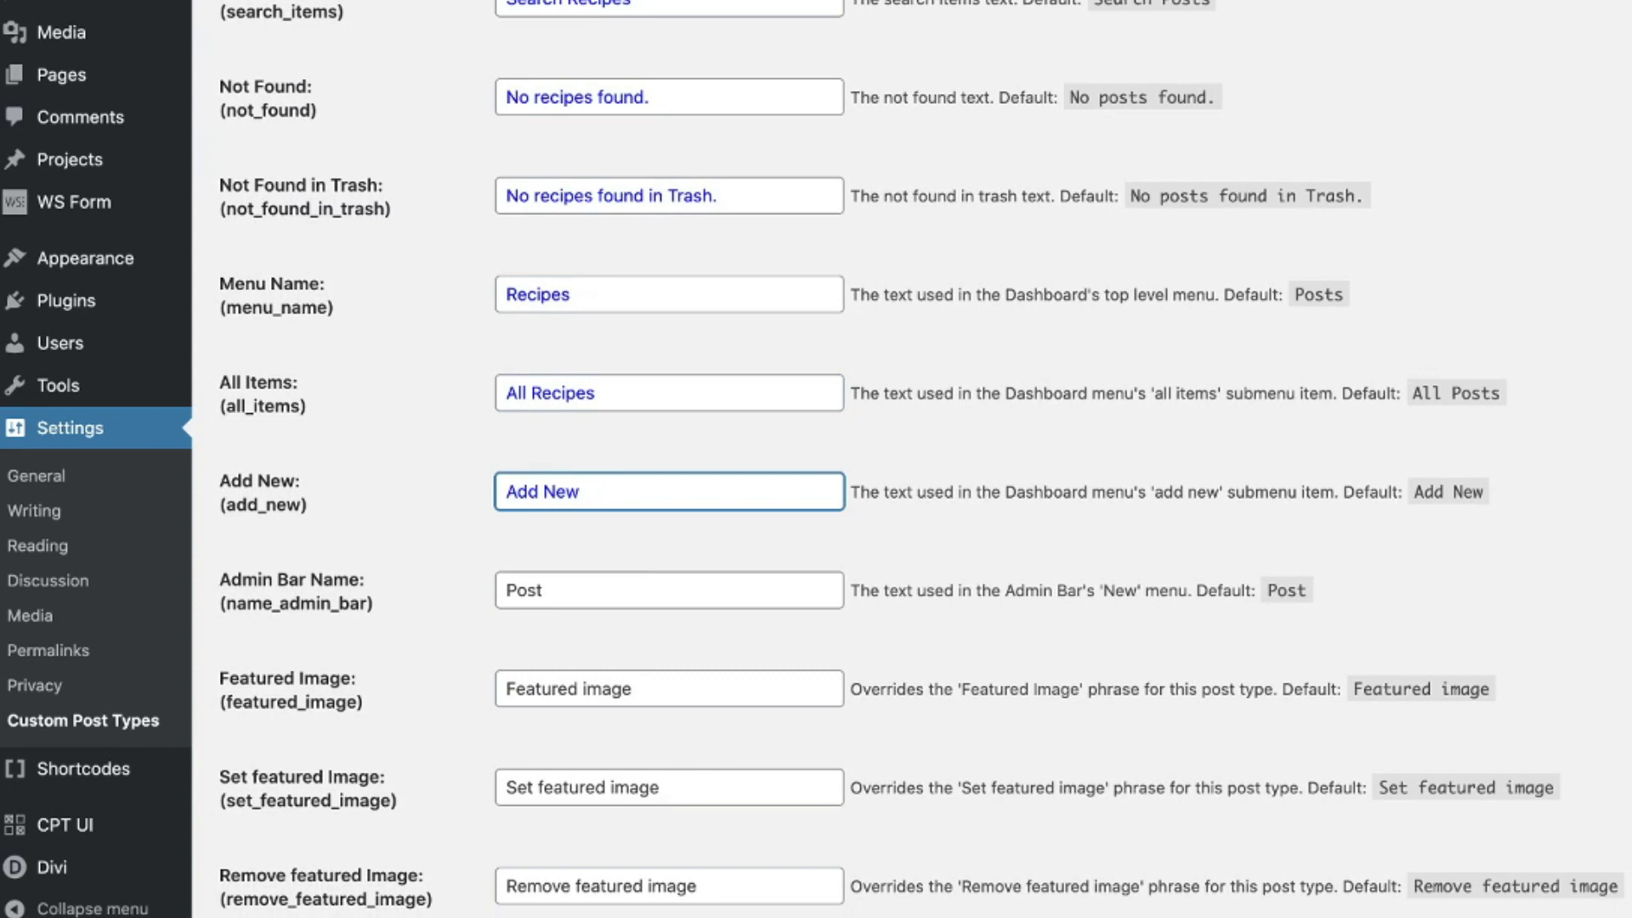
{"action": "double_click", "coordinate": [580, 584]}
{"action": "type", "text": "Recidpe"}
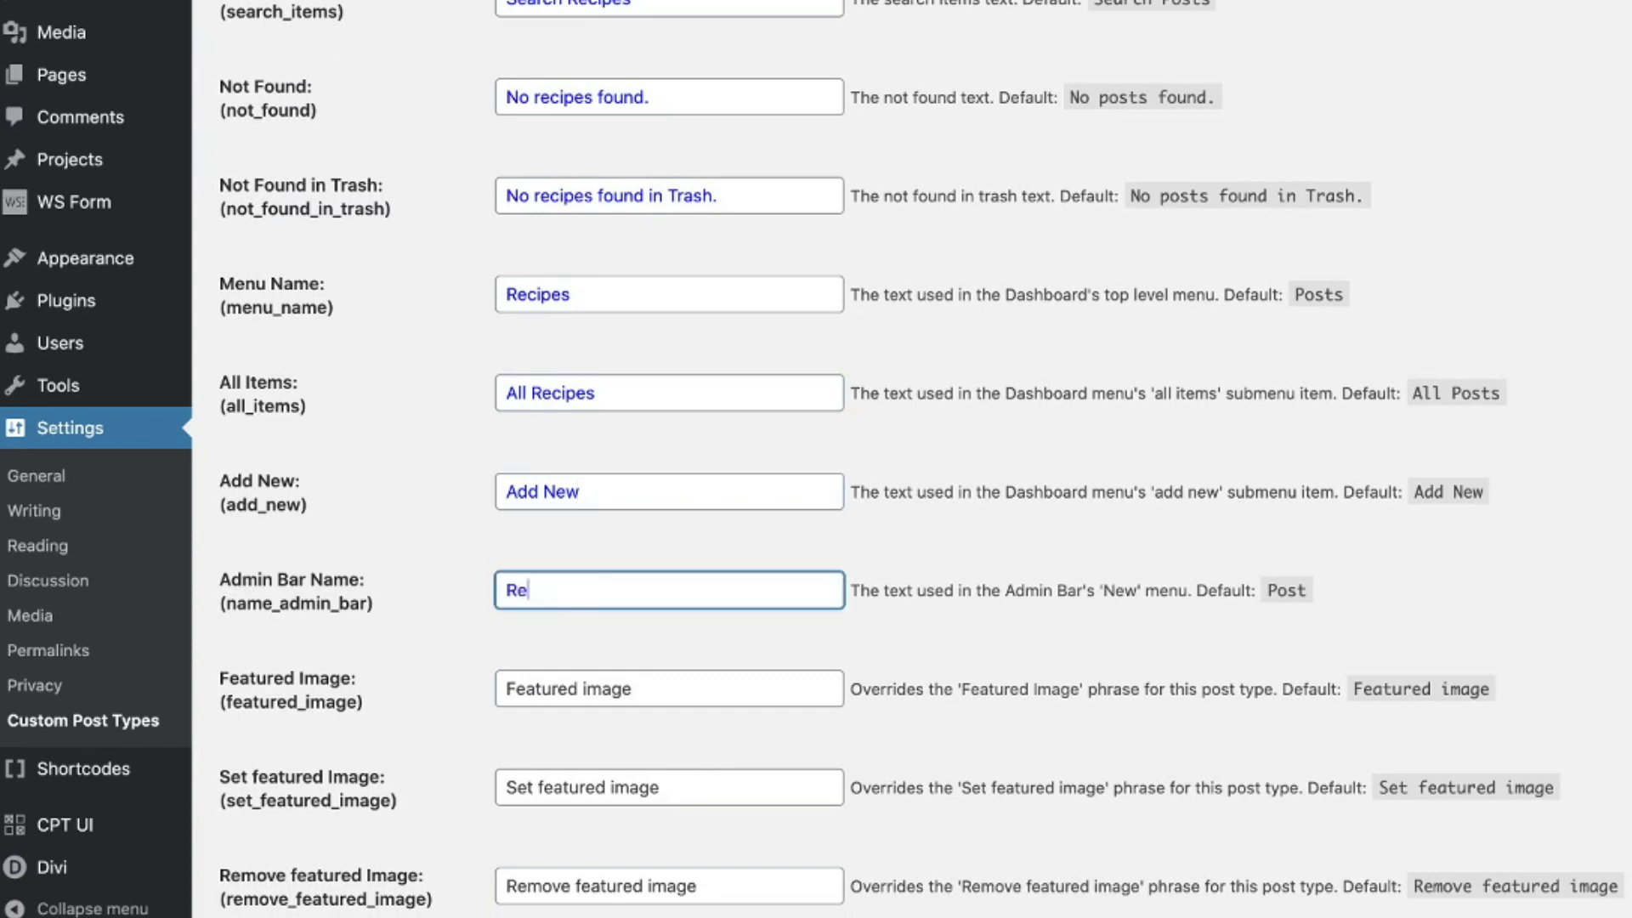
{"action": "key", "text": "BackSpace"}
{"action": "key", "text": "BackSpace"}
{"action": "key", "text": "BackSpace"}
{"action": "type", "text": "pe"}
Step: Change the Archives label to Recipes Archives and Insert into post to Insert into recipe
{"action": "scroll", "coordinate": [663, 730], "scroll_direction": "down", "scroll_amount": 3}
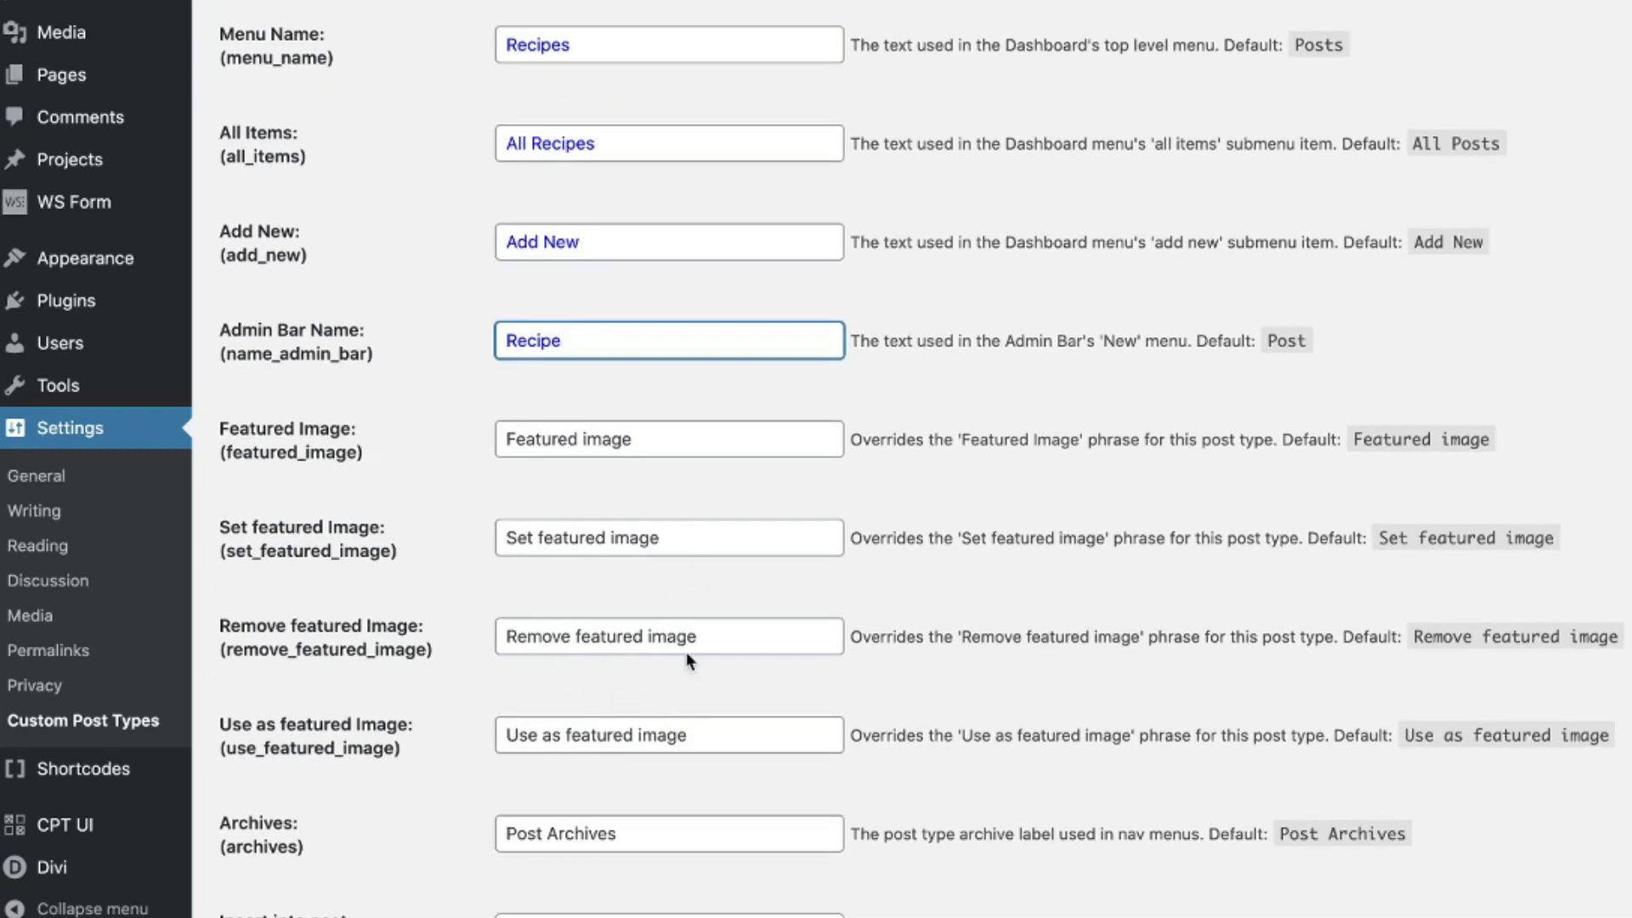
{"action": "scroll", "coordinate": [686, 671], "scroll_direction": "down", "scroll_amount": 3}
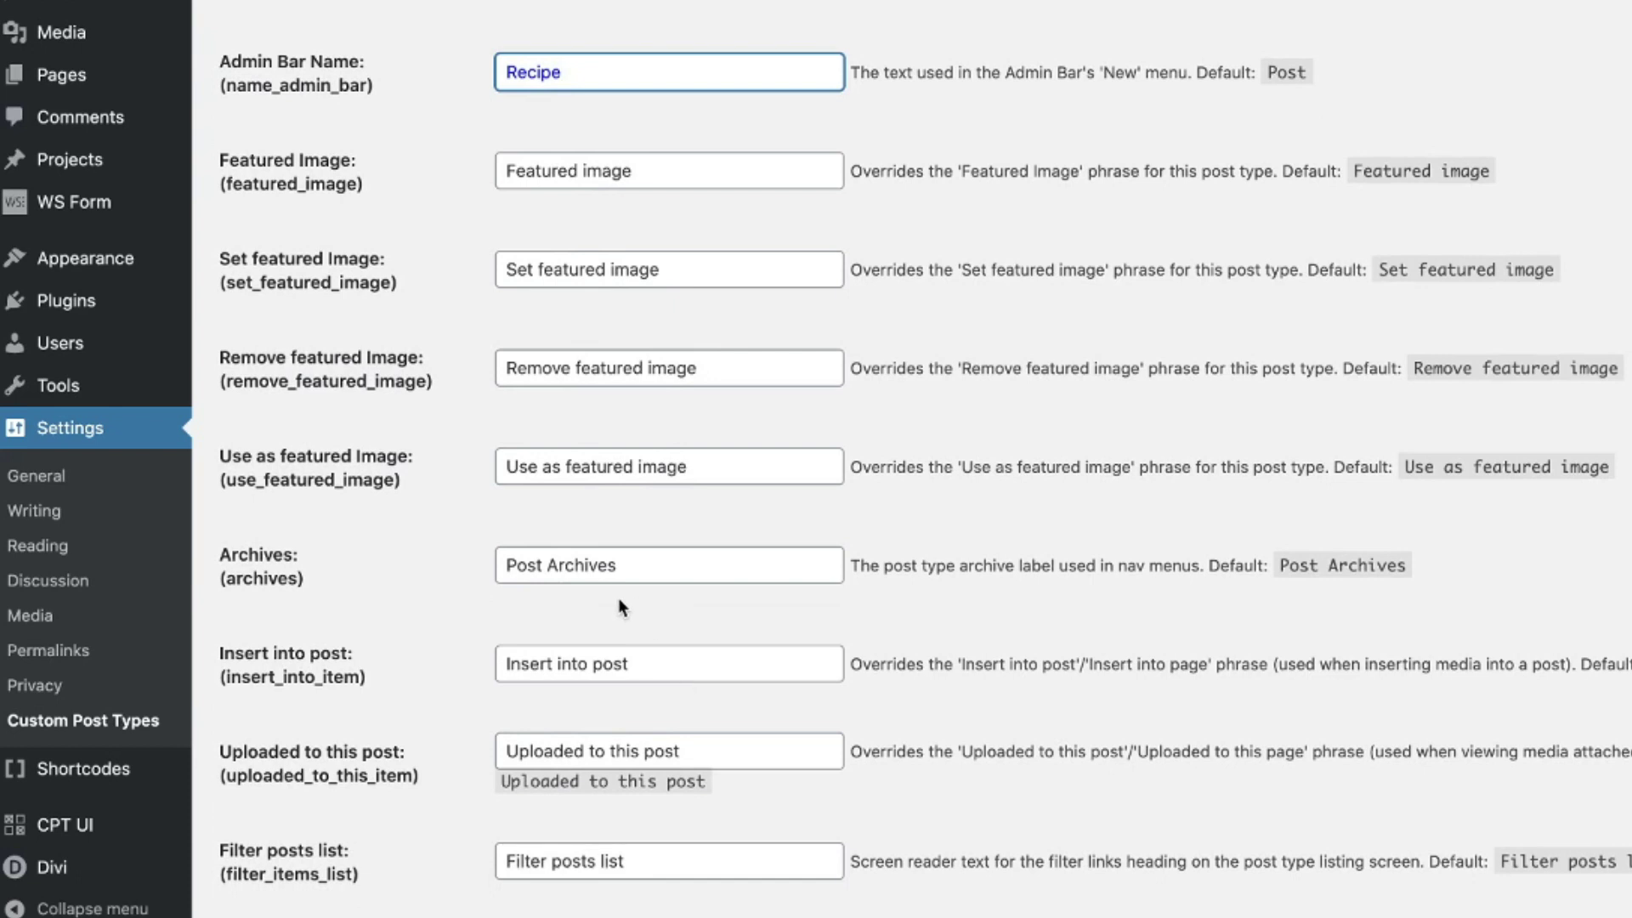
{"action": "double_click", "coordinate": [528, 565]}
{"action": "type", "text": "Recipes"}
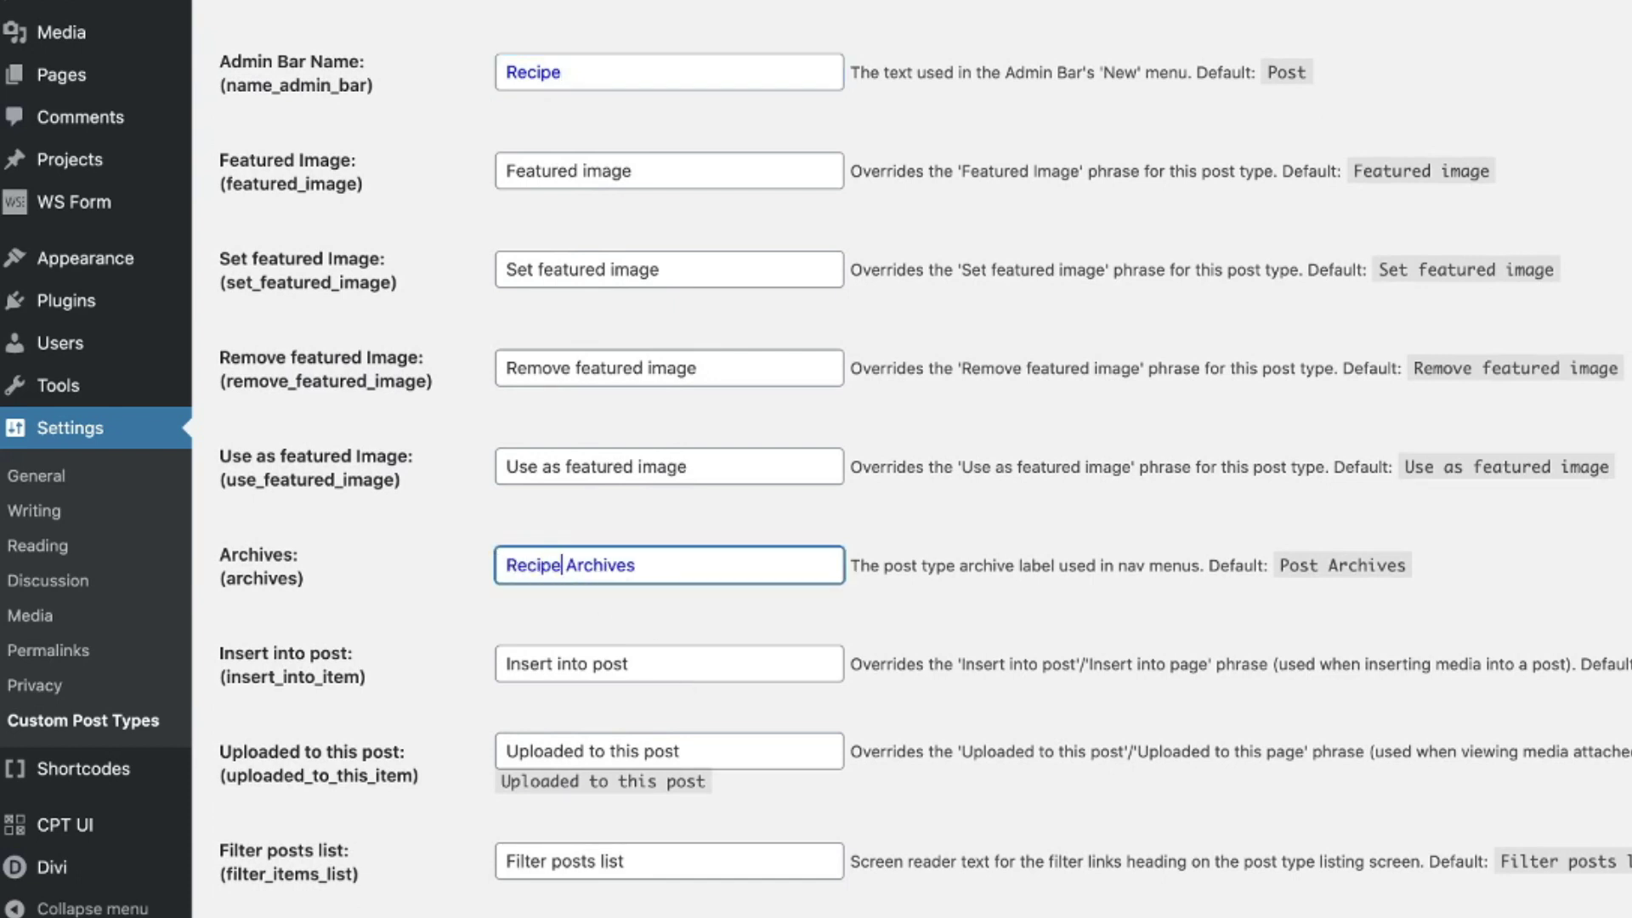
{"action": "left_click", "coordinate": [662, 663]}
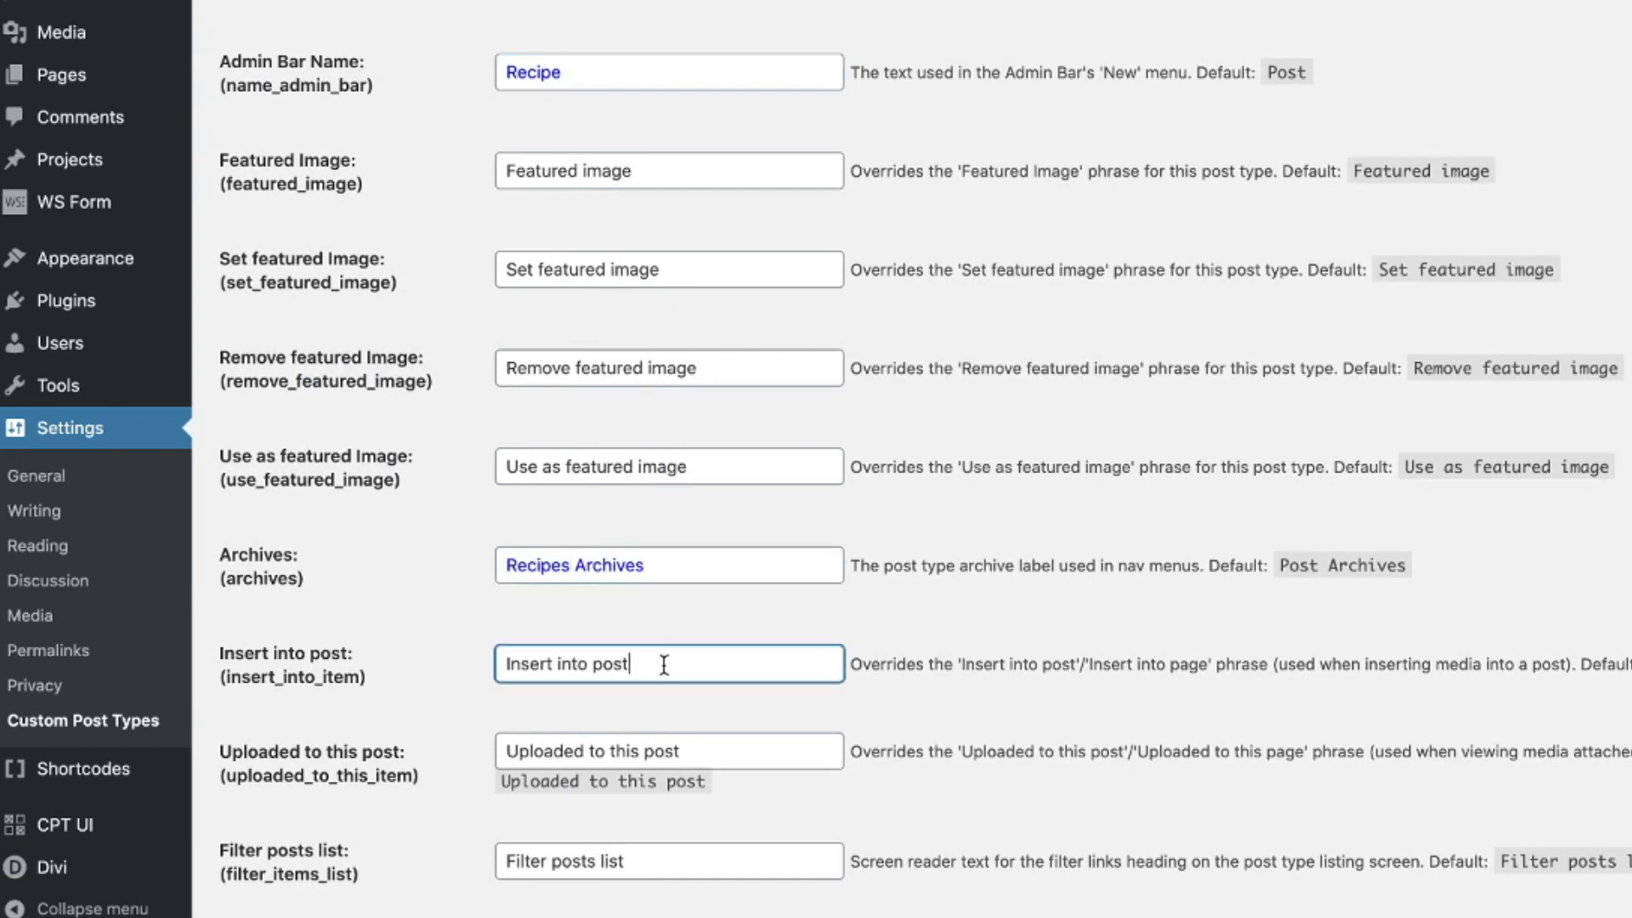
{"action": "double_click", "coordinate": [612, 663]}
{"action": "type", "text": "recipe"}
Step: Reword the Uploaded to this post and Filter posts list labels to recipe and recipes
{"action": "scroll", "coordinate": [730, 707], "scroll_direction": "down", "scroll_amount": 3}
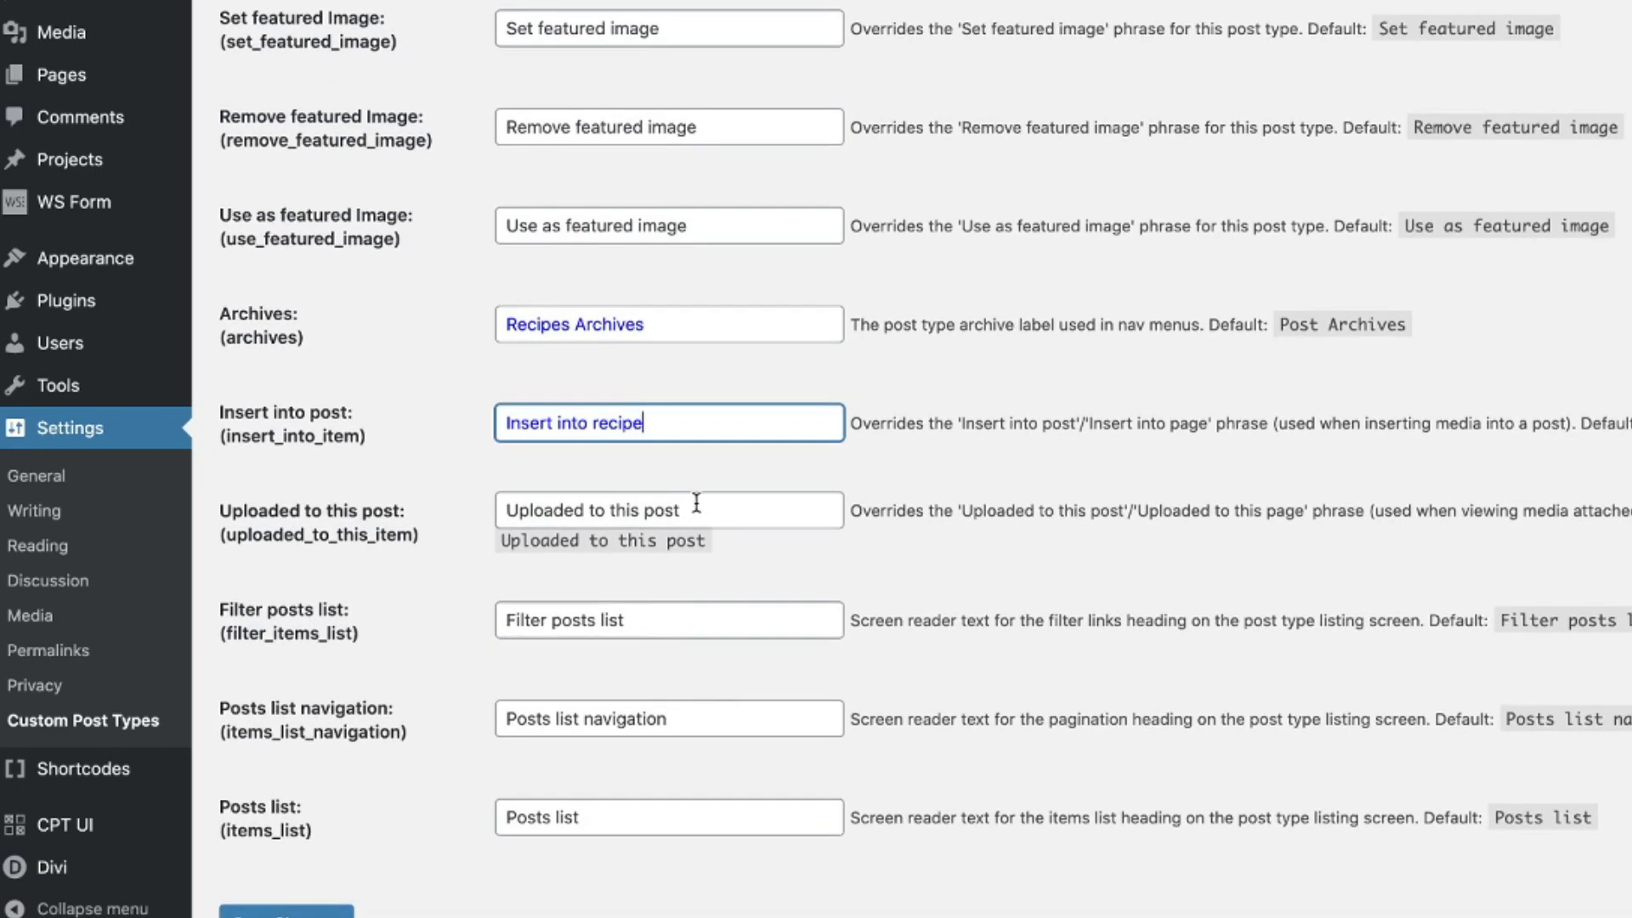
{"action": "left_click", "coordinate": [692, 510]}
{"action": "double_click", "coordinate": [667, 509]}
{"action": "type", "text": "recipe"}
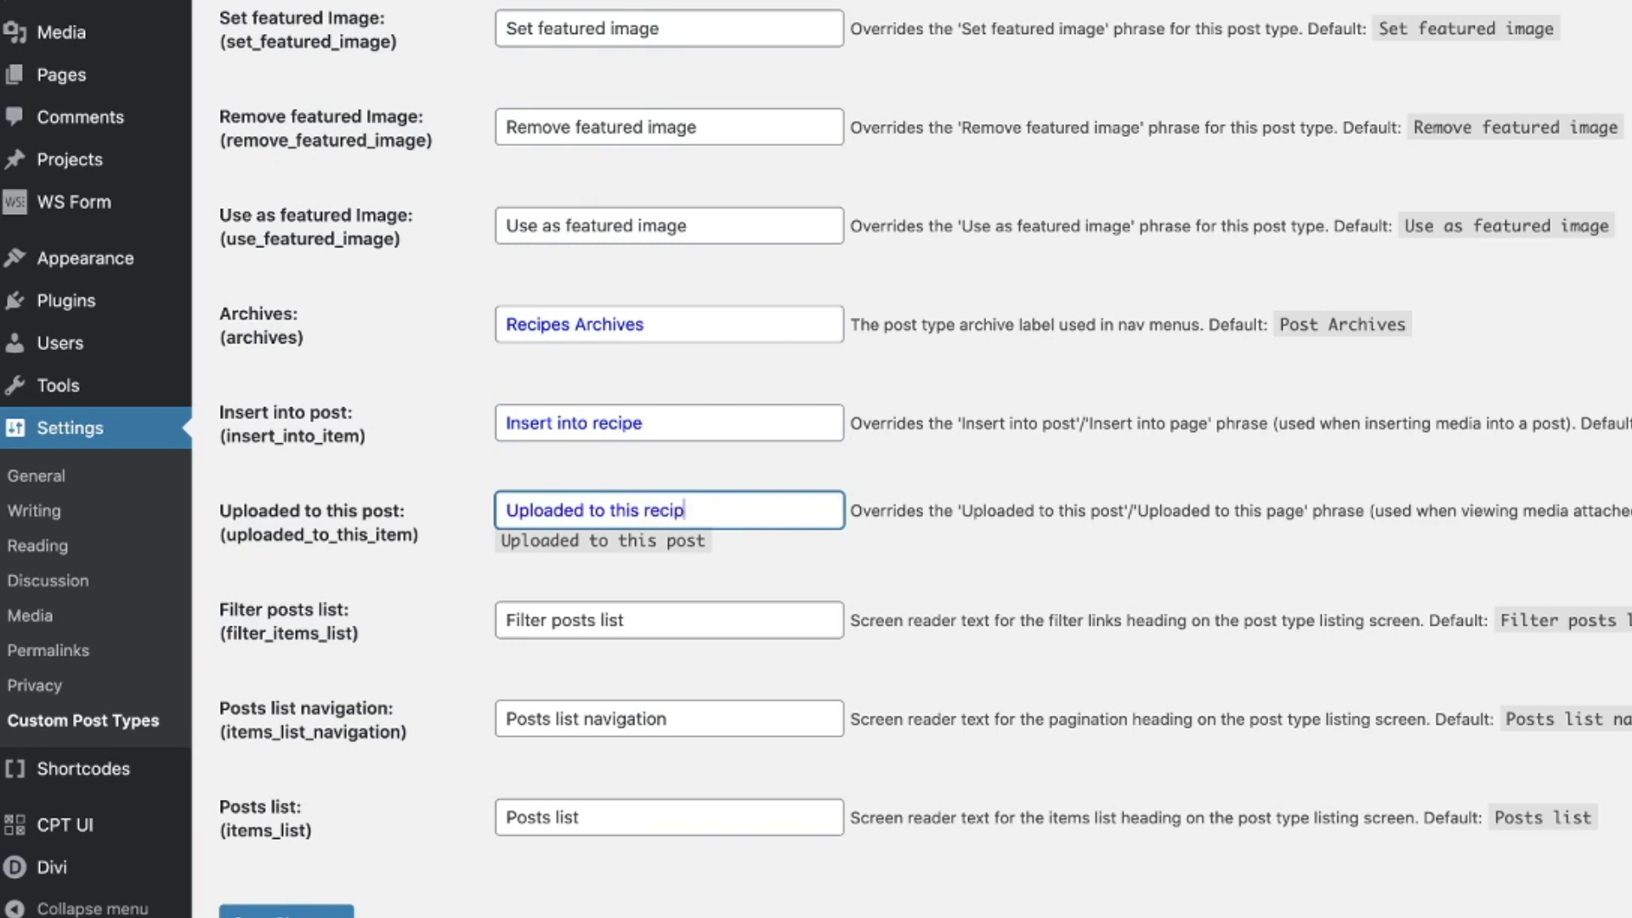
{"action": "left_click", "coordinate": [599, 620]}
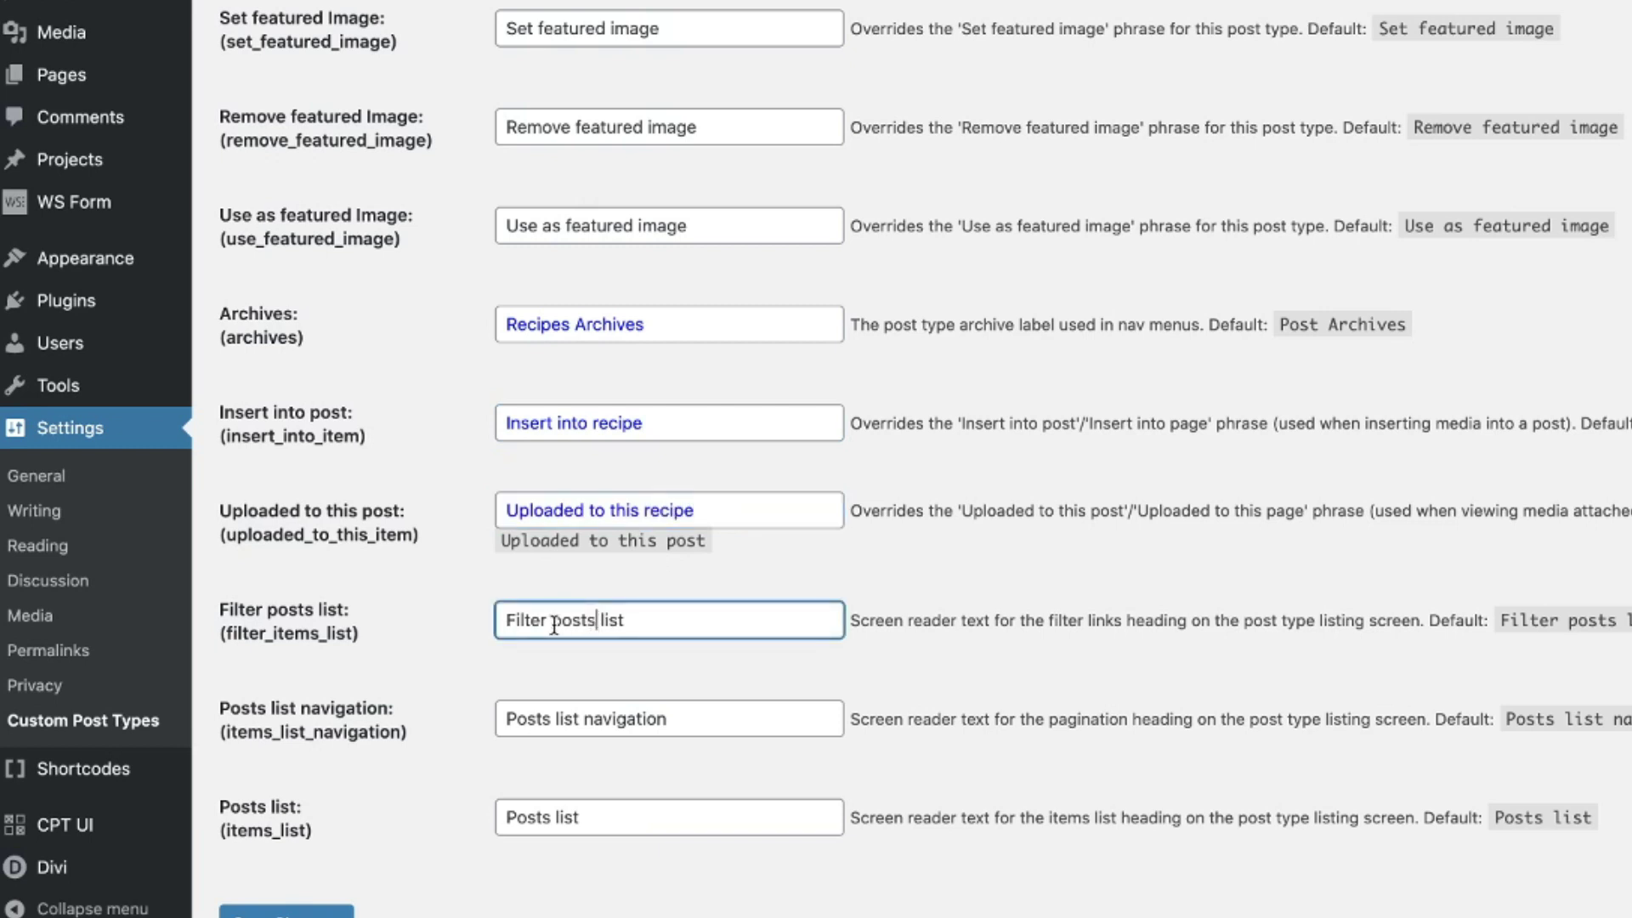
{"action": "double_click", "coordinate": [554, 620]}
{"action": "type", "text": "recipes"}
Step: Change the list navigation and list labels to Recipes list navigation and Recipes list
{"action": "left_click", "coordinate": [548, 718]}
{"action": "double_click", "coordinate": [544, 718]}
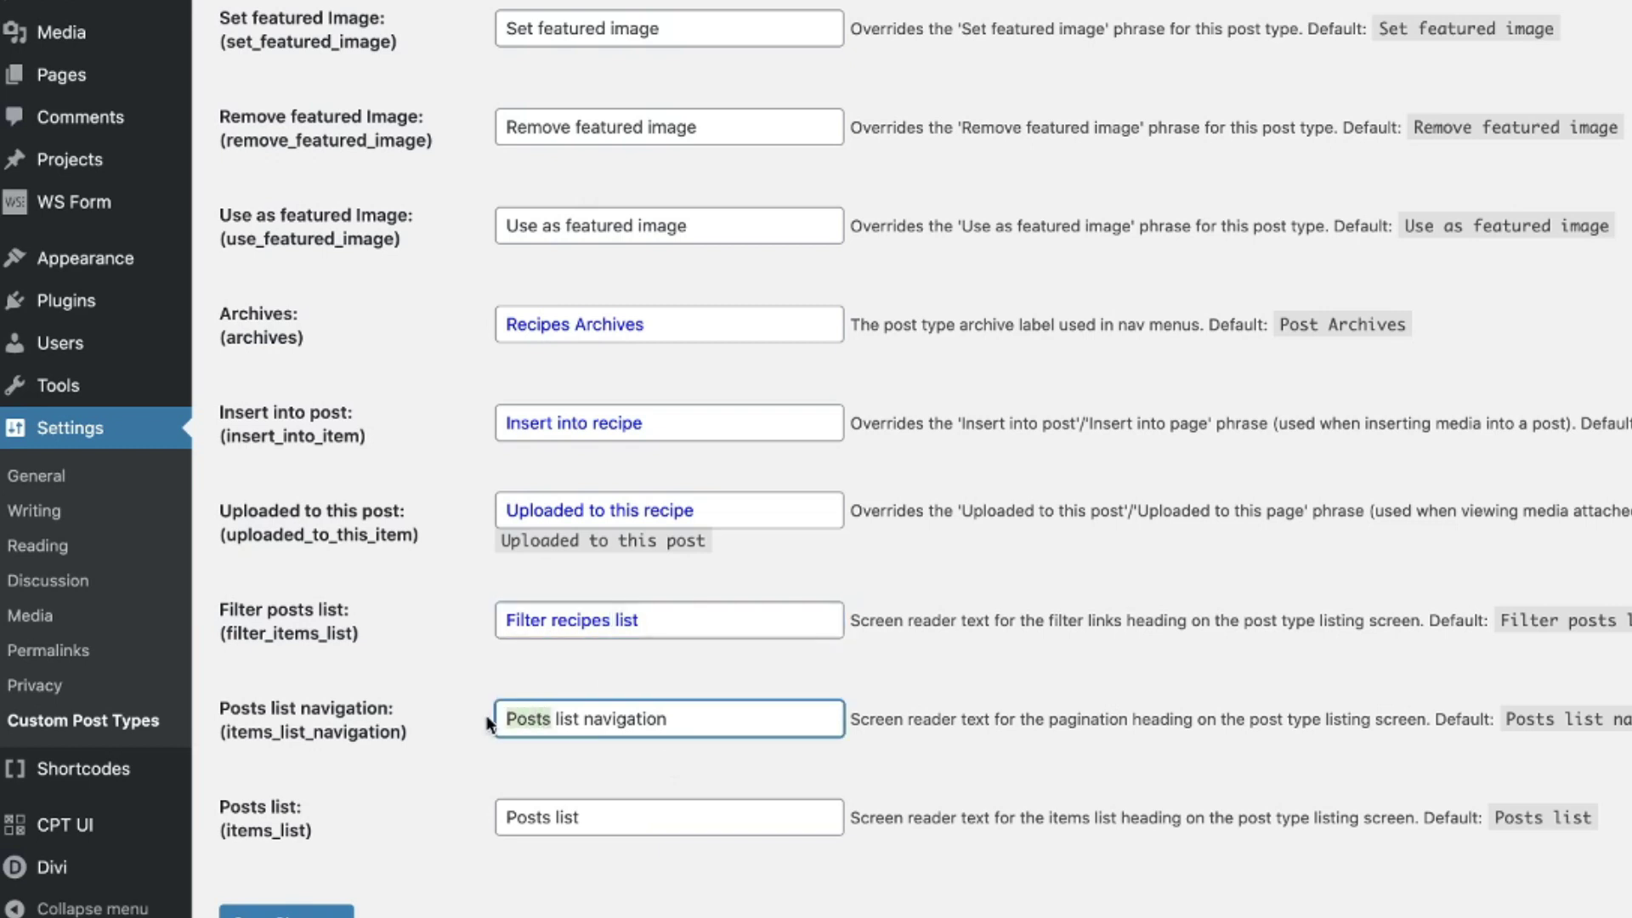
{"action": "type", "text": "Recipes"}
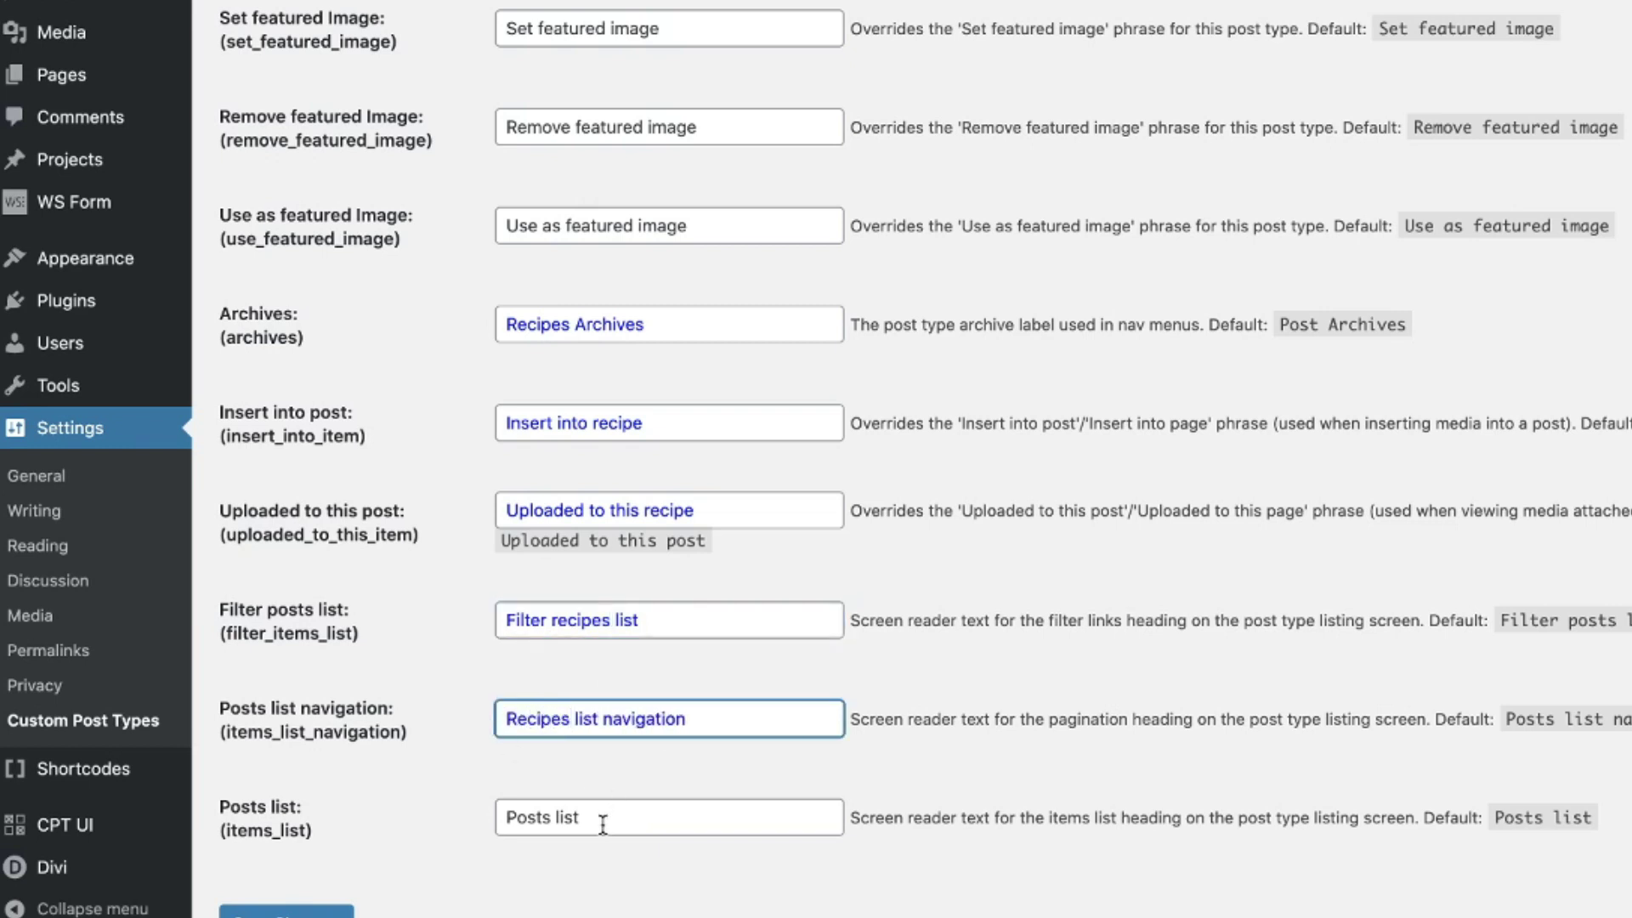
{"action": "left_click", "coordinate": [531, 817]}
{"action": "double_click", "coordinate": [517, 817]}
{"action": "type", "text": "Recipes"}
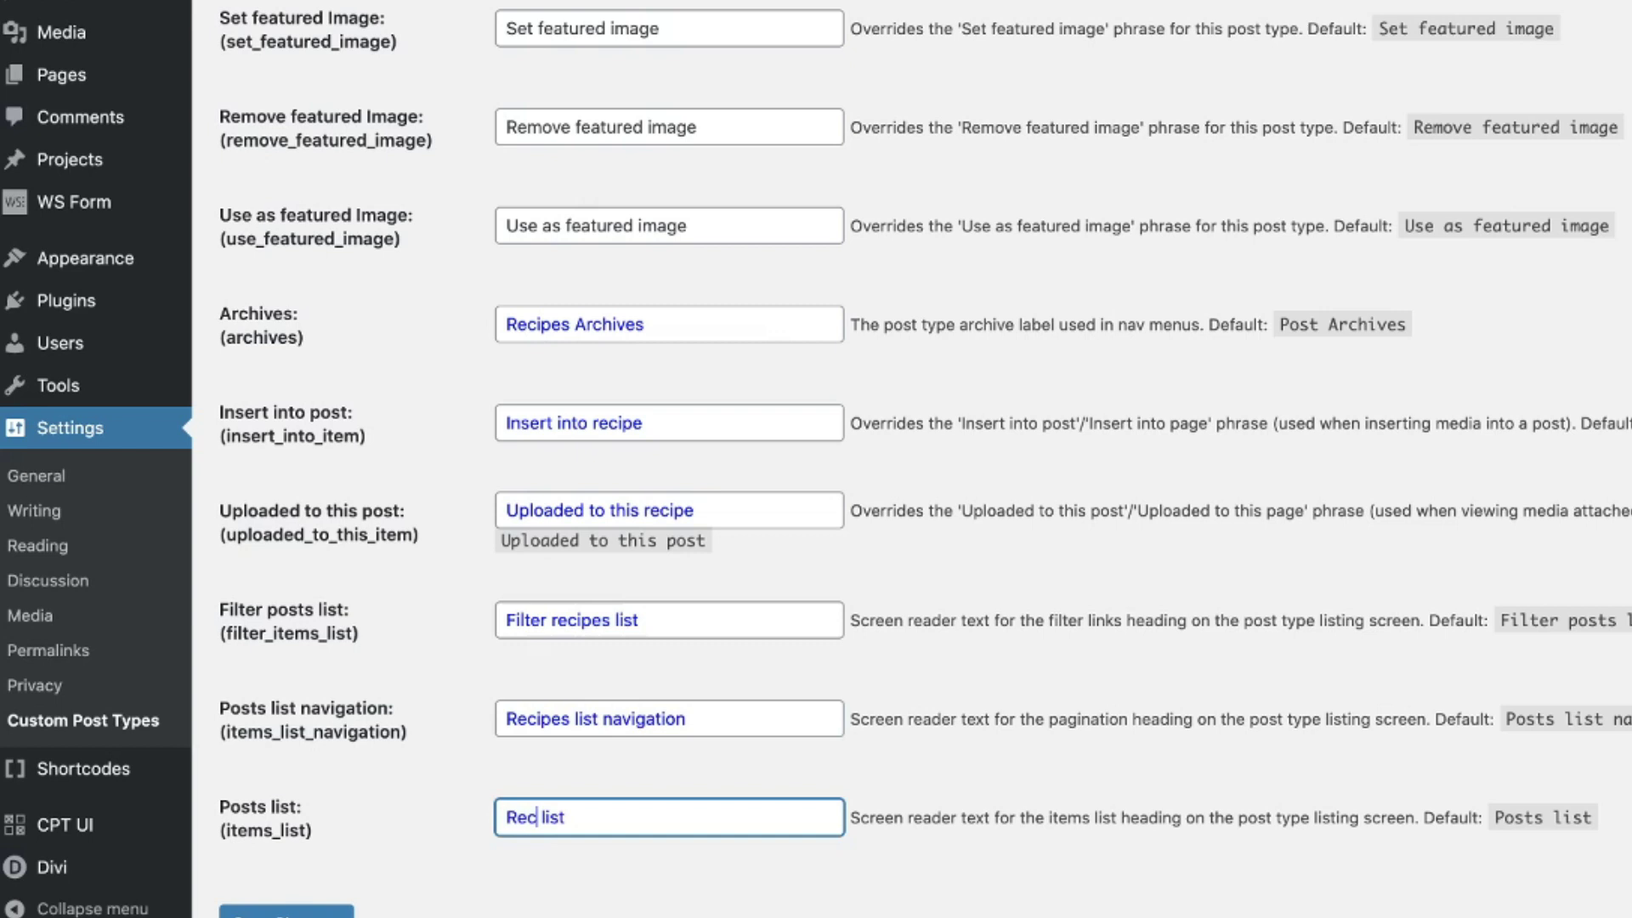
{"action": "left_click", "coordinate": [497, 914]}
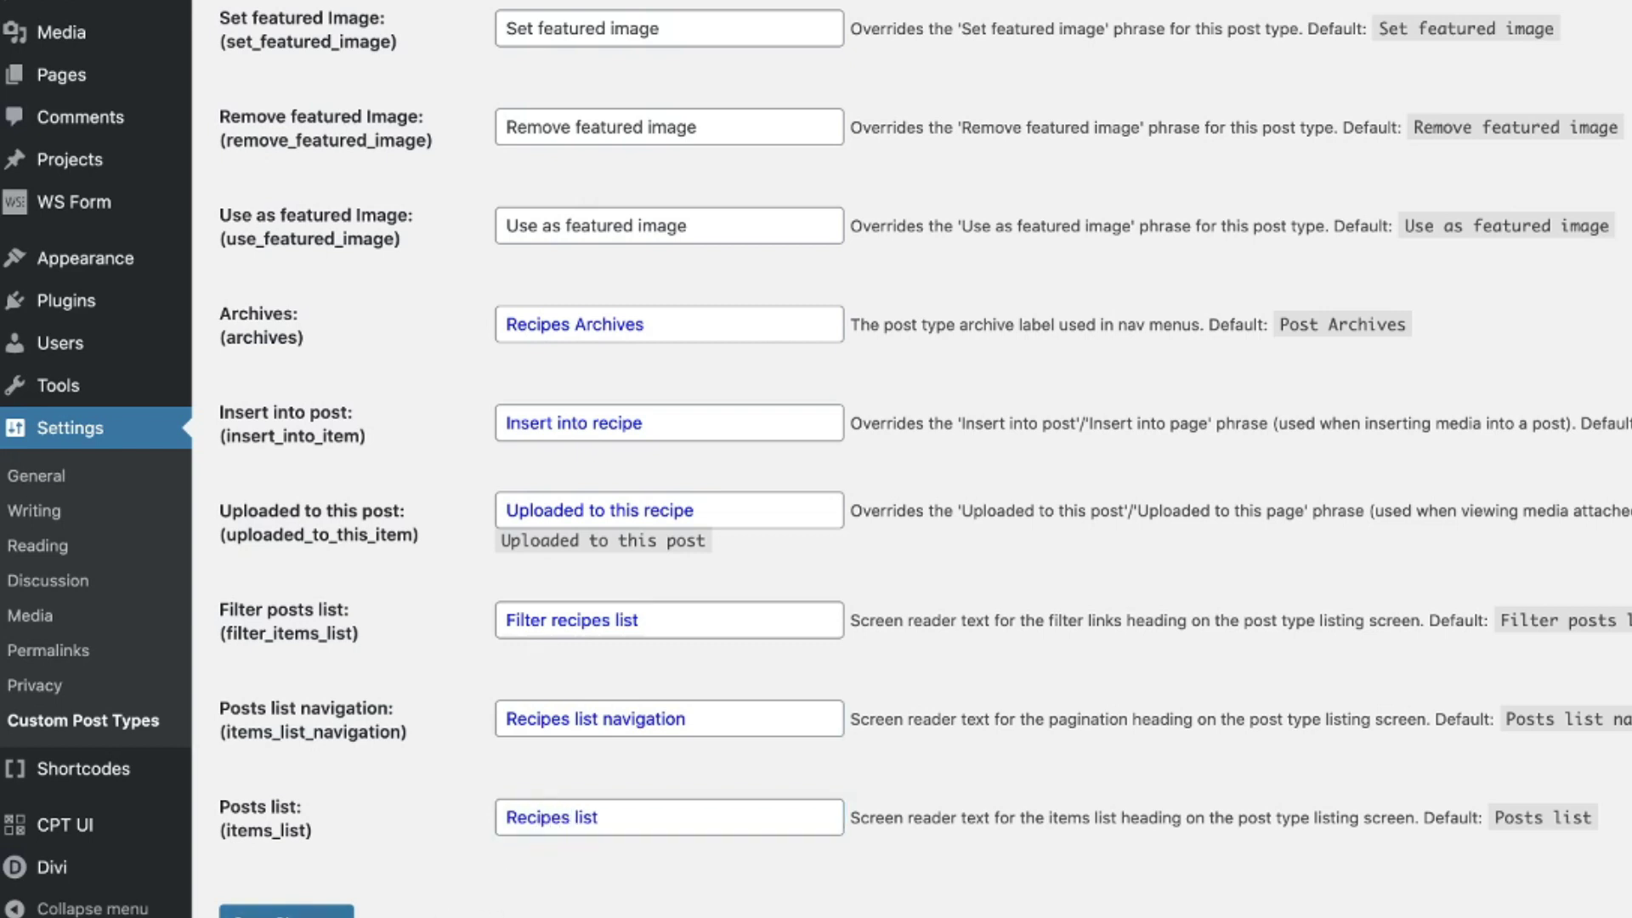
{"action": "scroll", "coordinate": [815, 459], "scroll_direction": "down", "scroll_amount": 1}
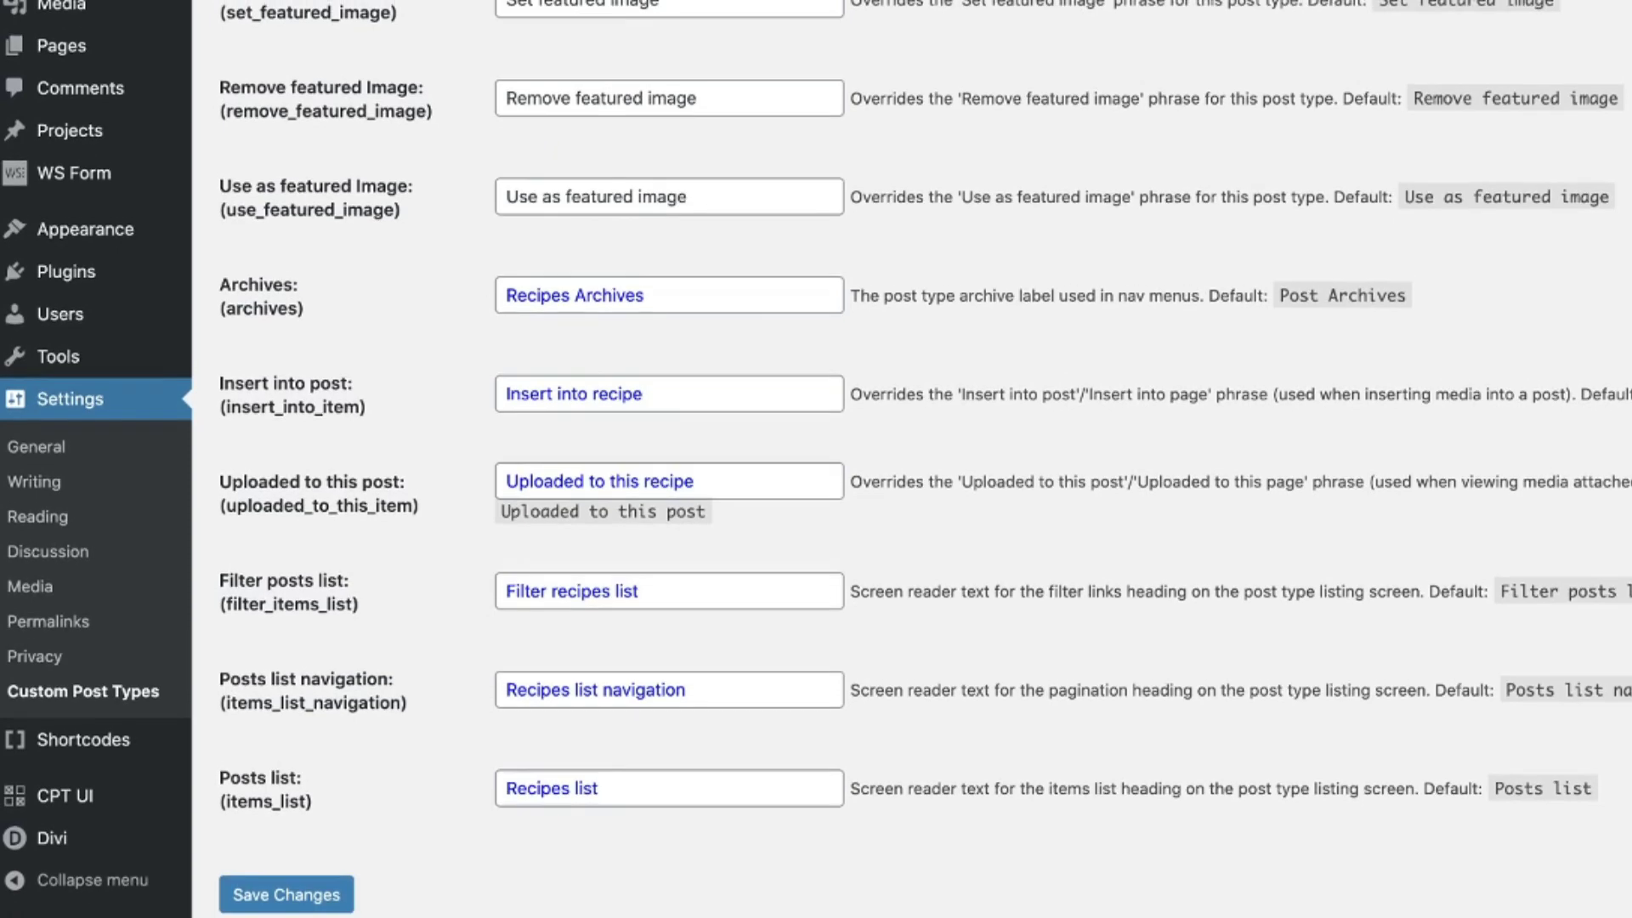
Step: Save the recipe labels, reload, and view All Recipes and the Recipes Categories page
{"action": "left_click", "coordinate": [247, 897]}
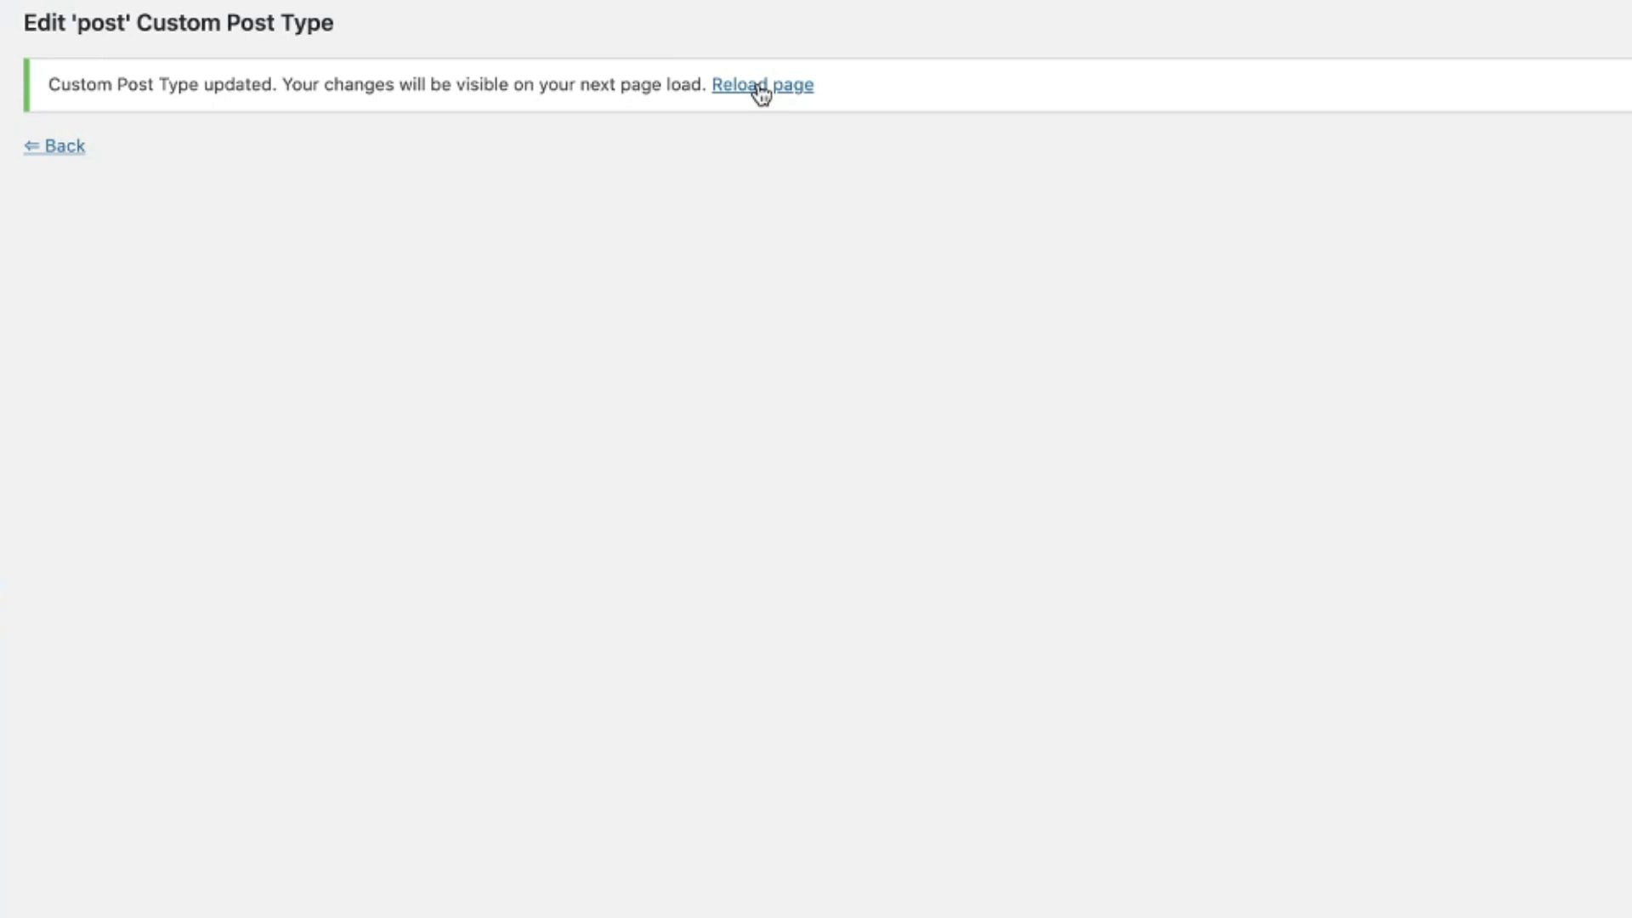
{"action": "left_click", "coordinate": [762, 87]}
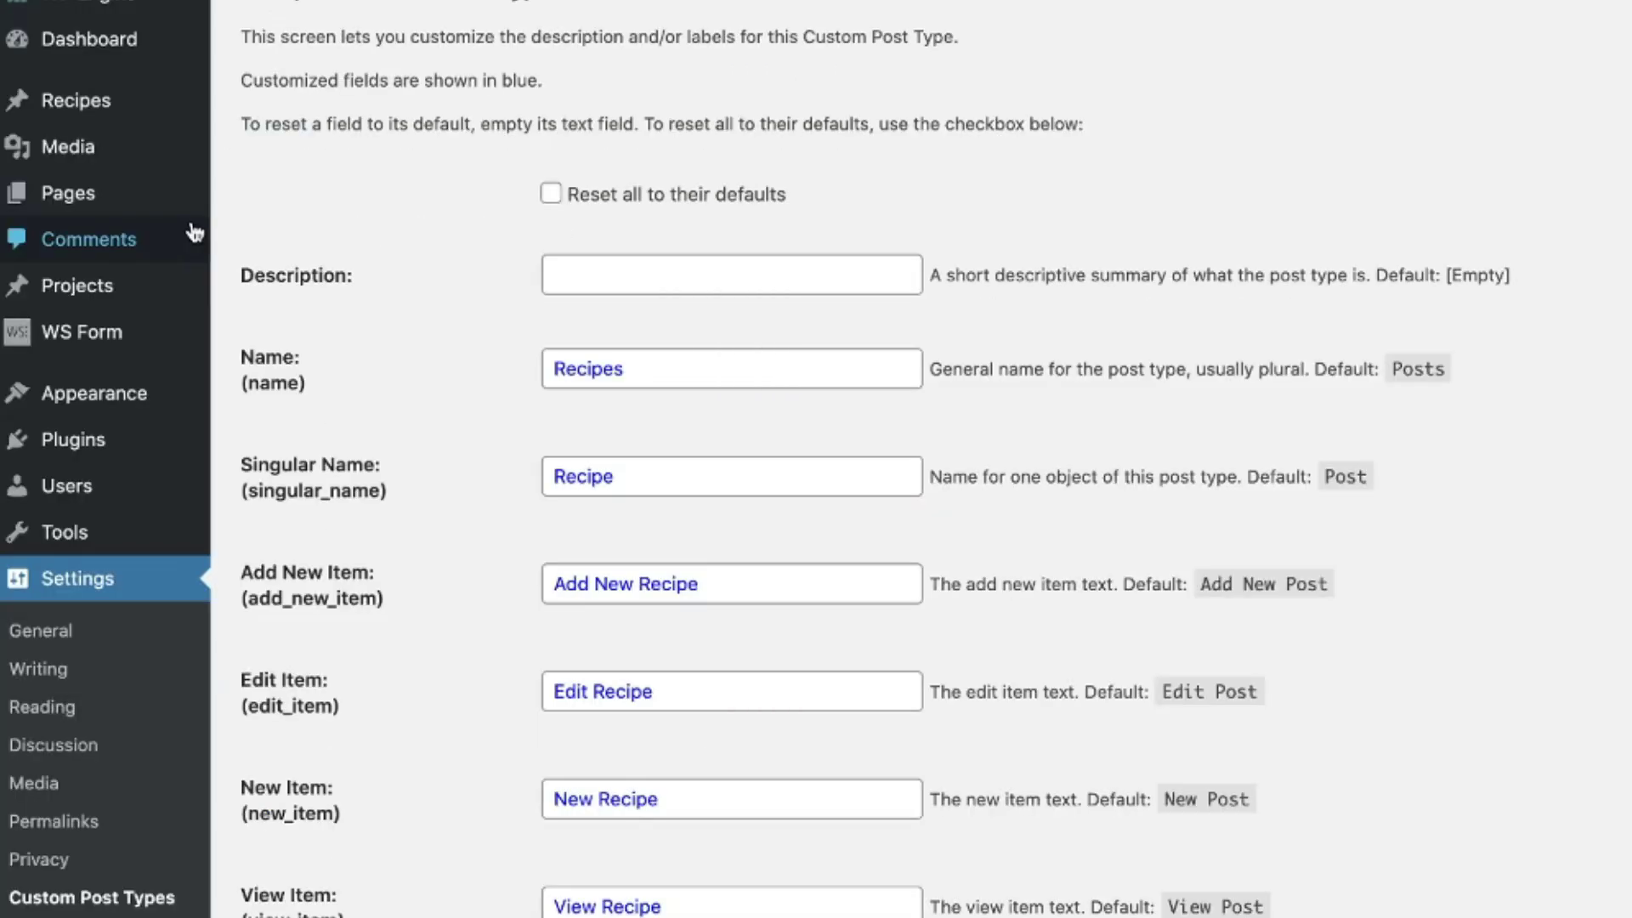
{"action": "mouse_move", "coordinate": [88, 113]}
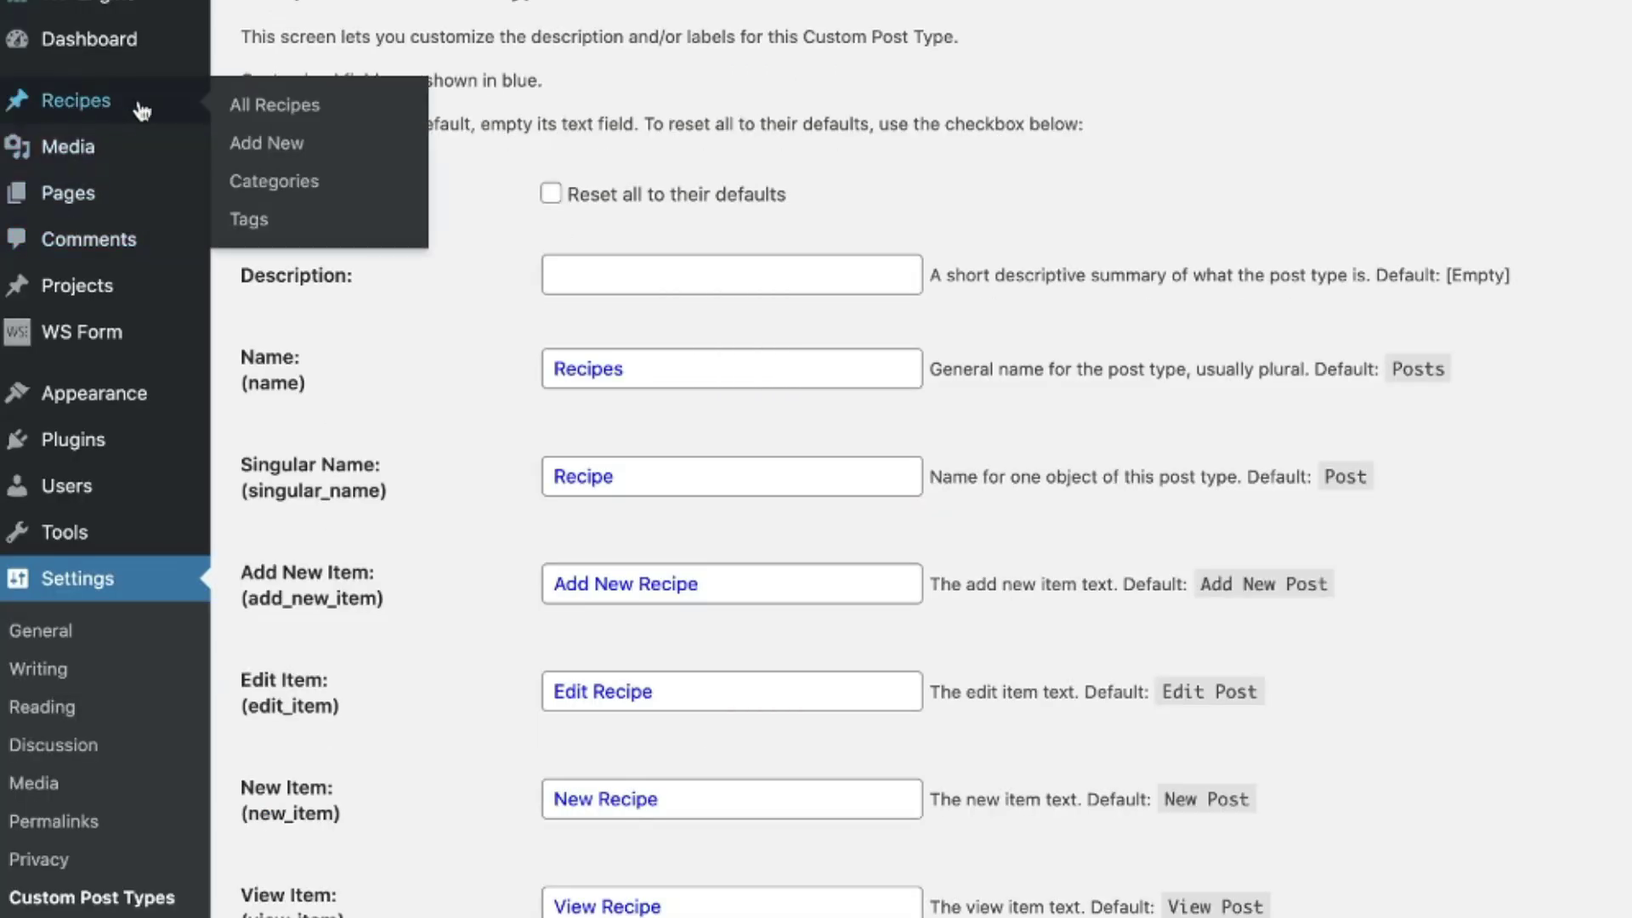
{"action": "left_click", "coordinate": [255, 105]}
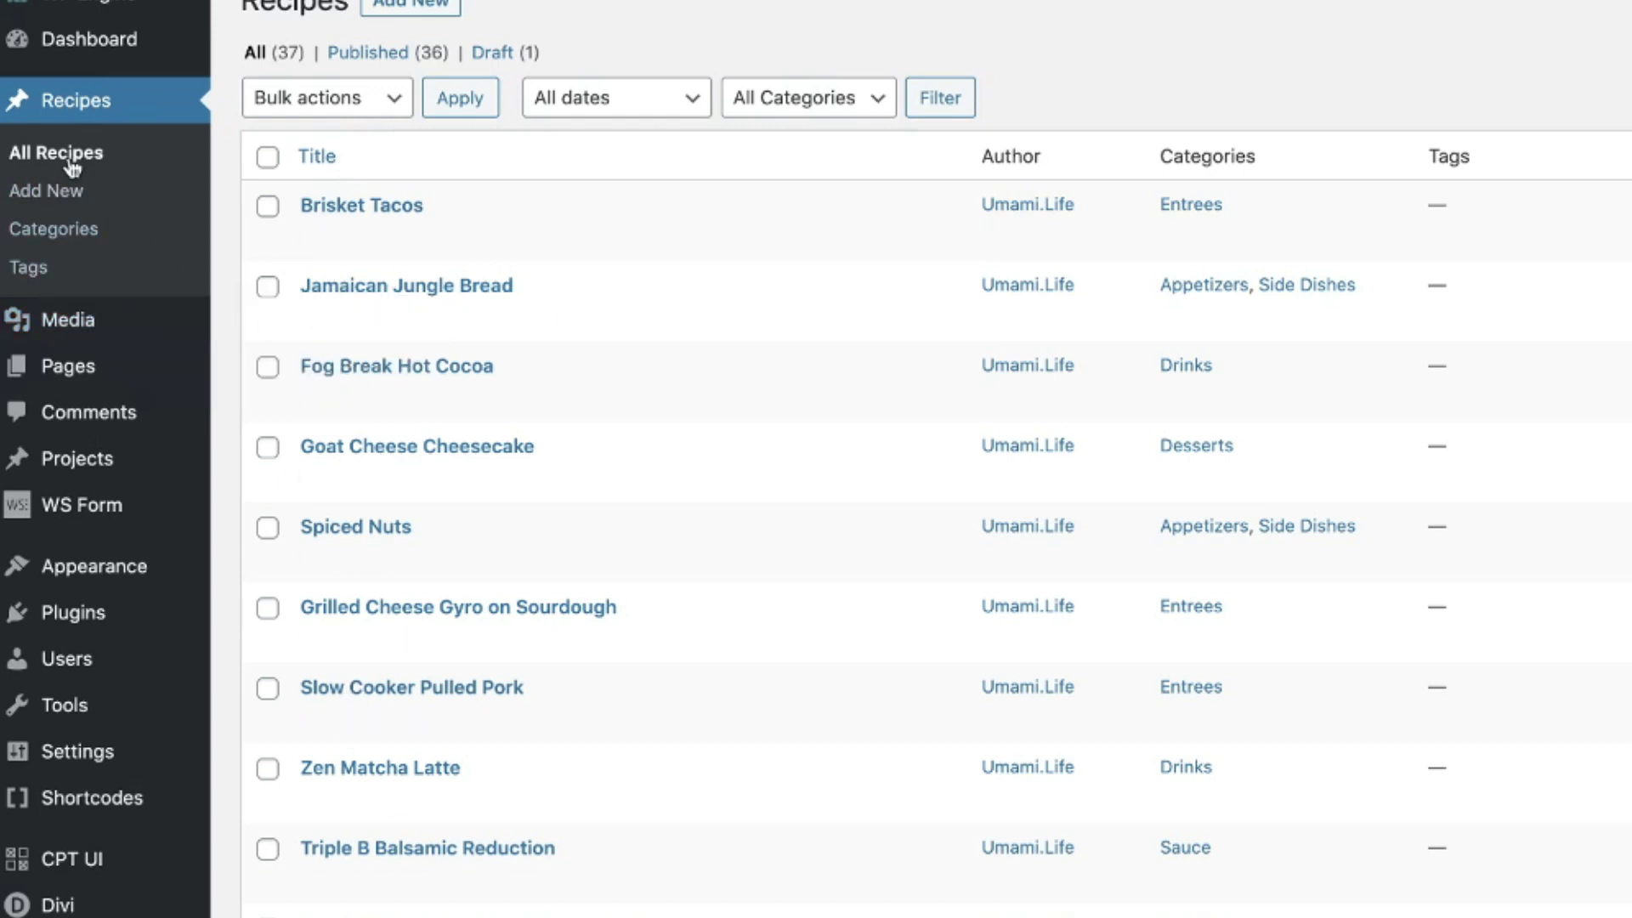
{"action": "left_click", "coordinate": [56, 230]}
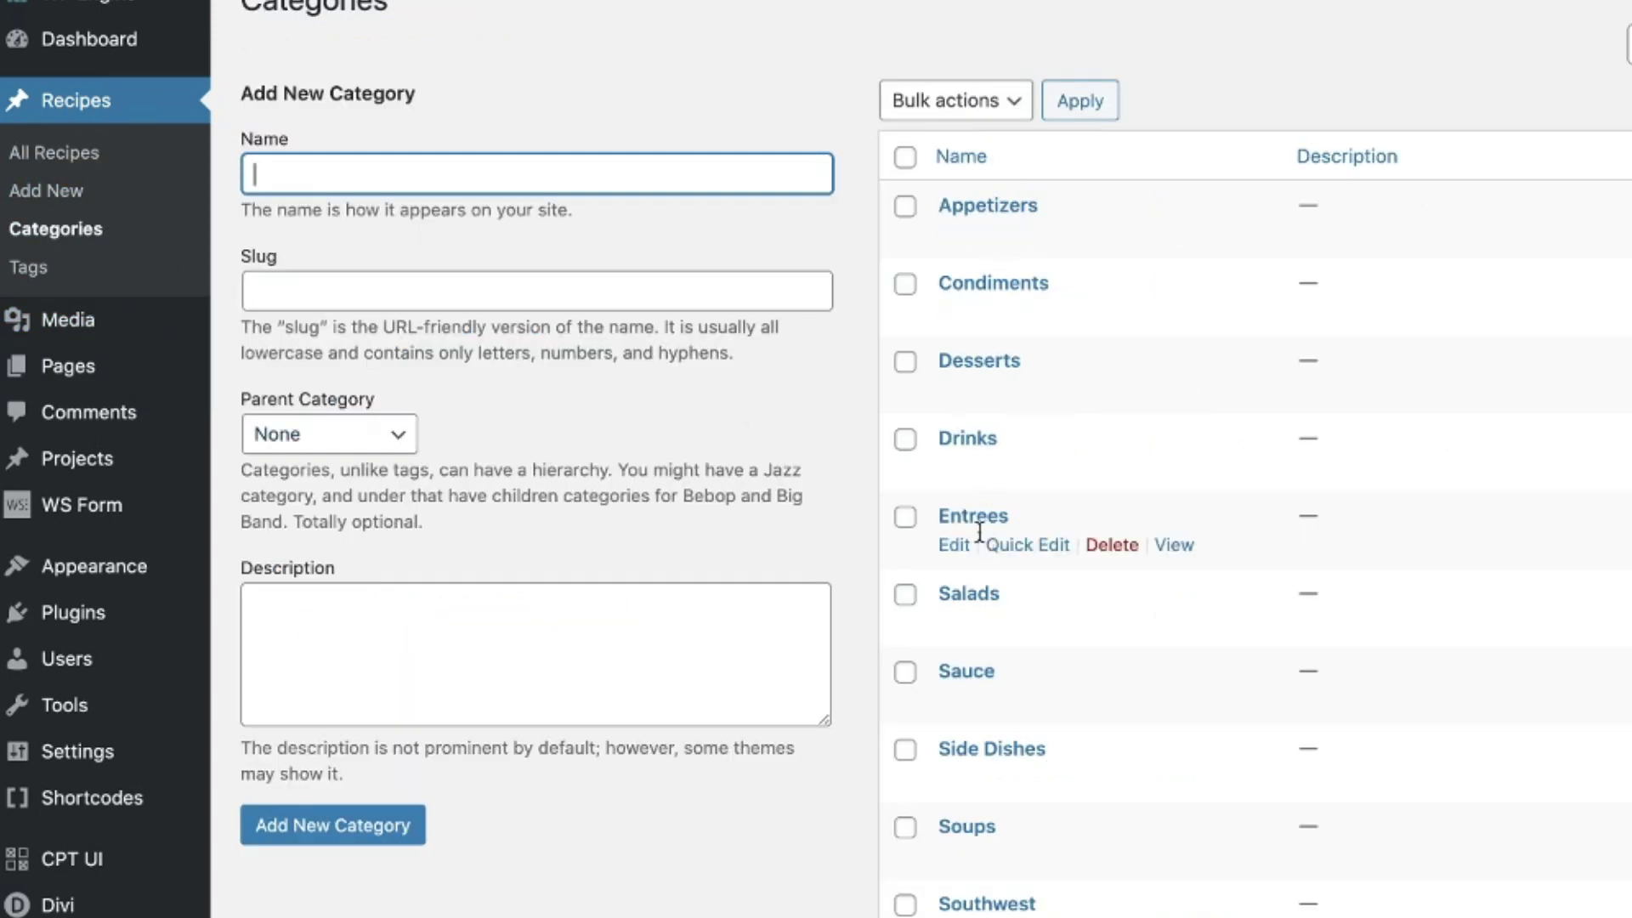